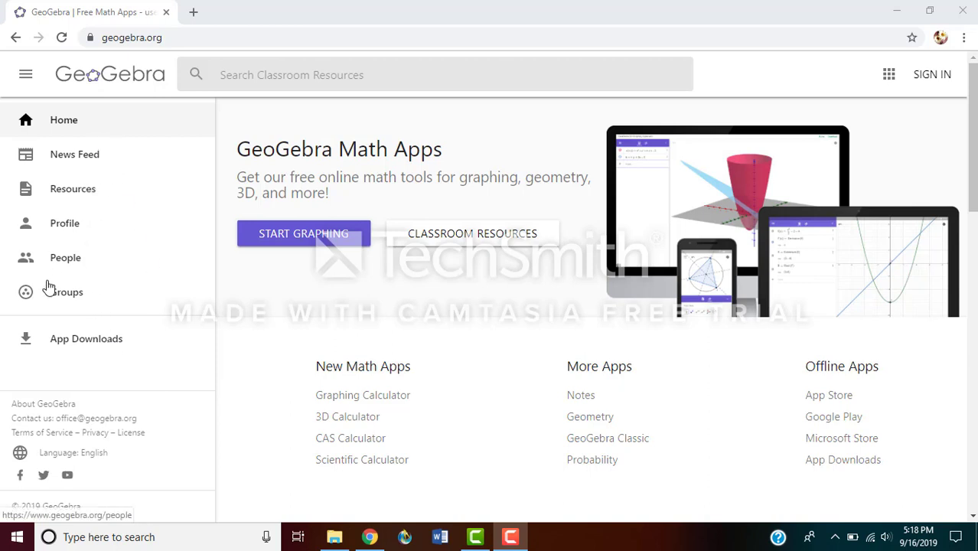
# - Browse the GeoGebra app downloads and start the online version of GeoGebra Classic 6
pyautogui.click(64, 346)
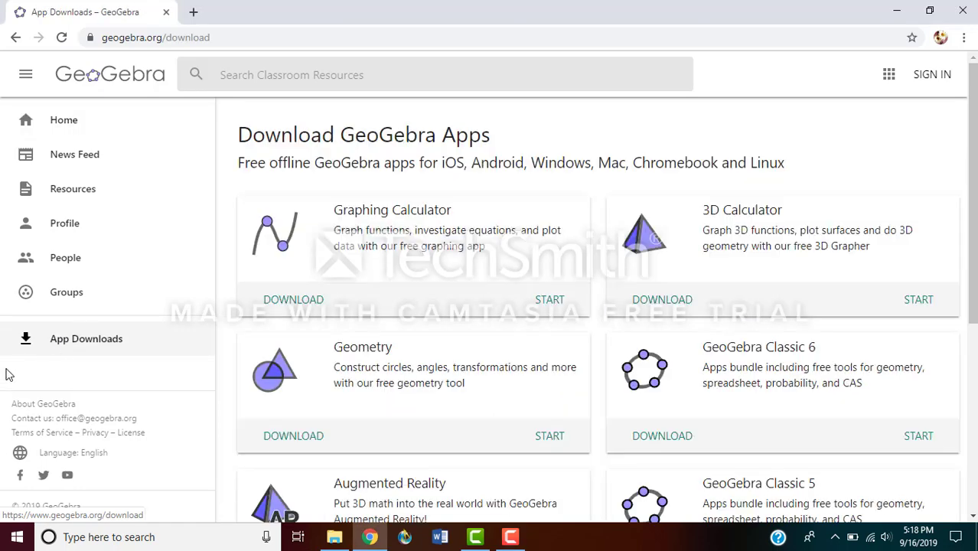
pyautogui.scroll(-2, 585, 240)
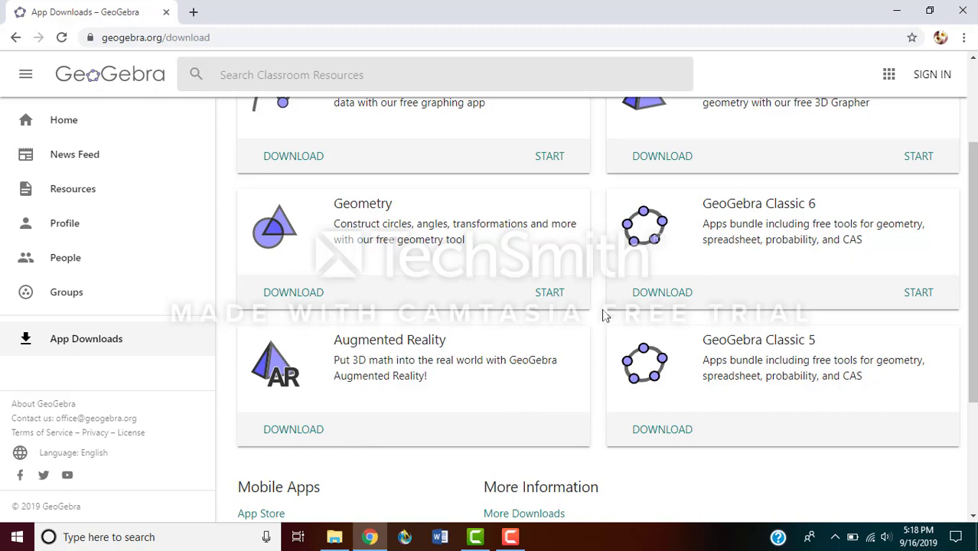
pyautogui.scroll(2, 603, 315)
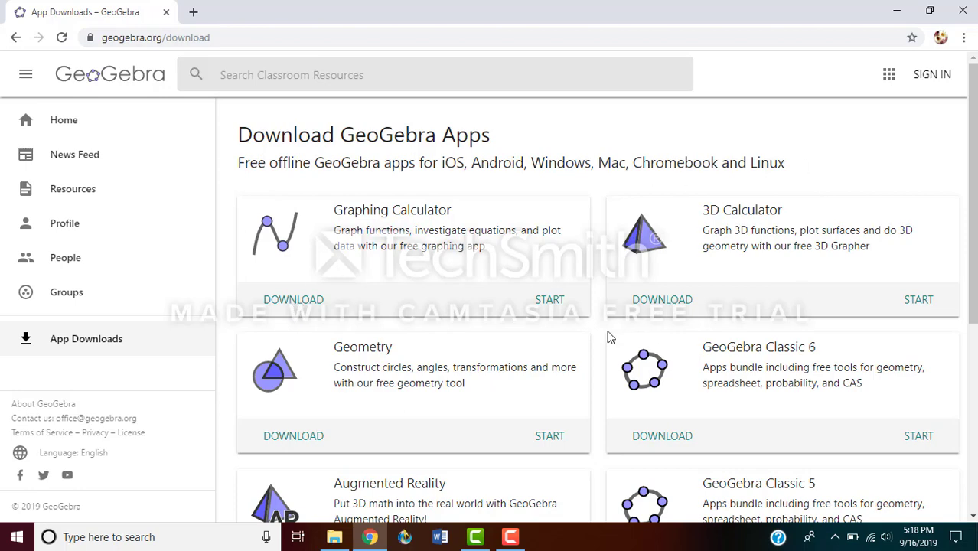
pyautogui.scroll(-1, 600, 454)
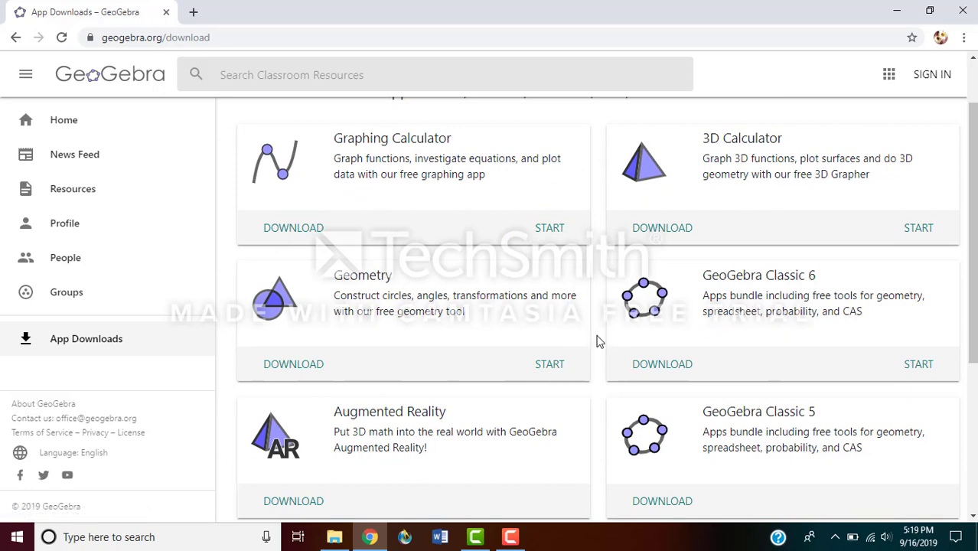
pyautogui.click(923, 365)
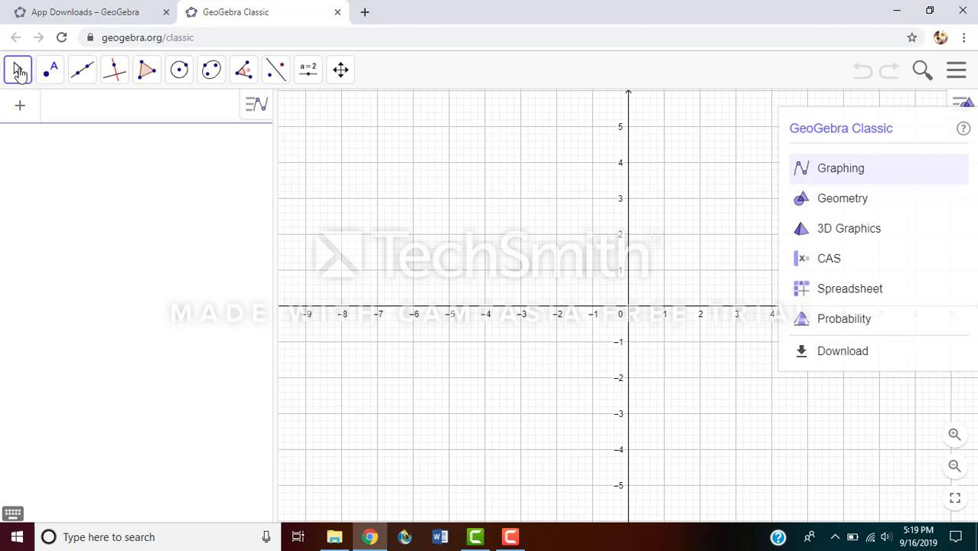
# - Examine the tools in each drawing tool group, from lines and polygons through conics and transformations to view tools, and return to Move
pyautogui.click(20, 71)
pyautogui.moveTo(56, 79)
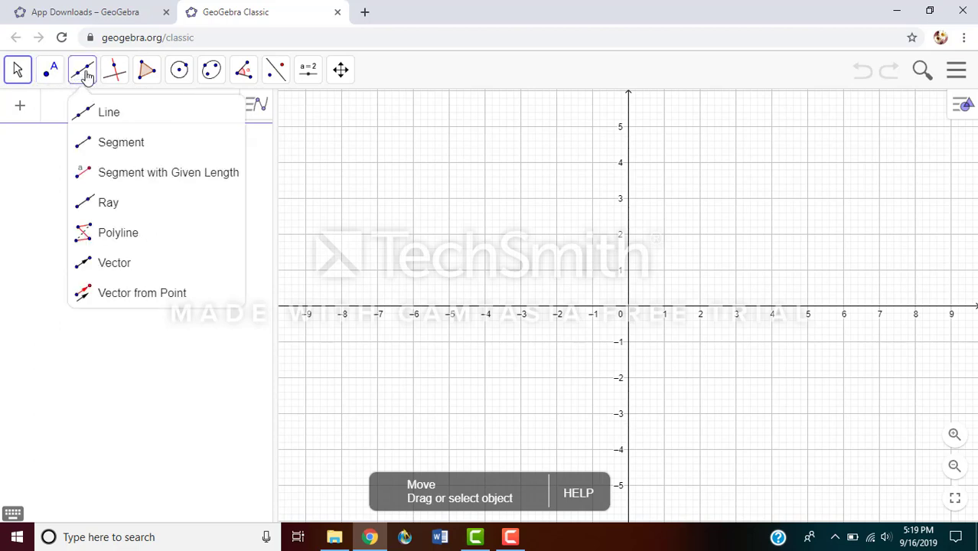
pyautogui.moveTo(113, 77)
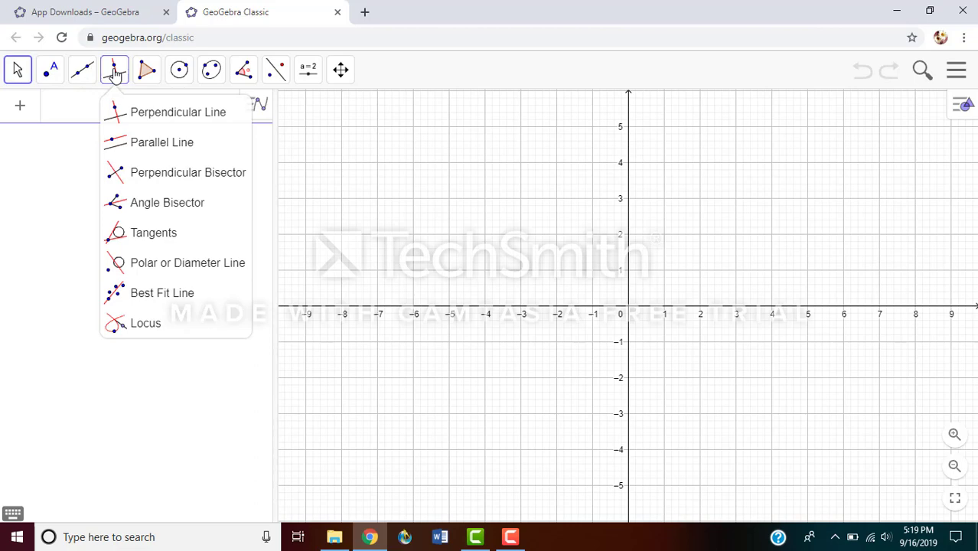
pyautogui.moveTo(145, 78)
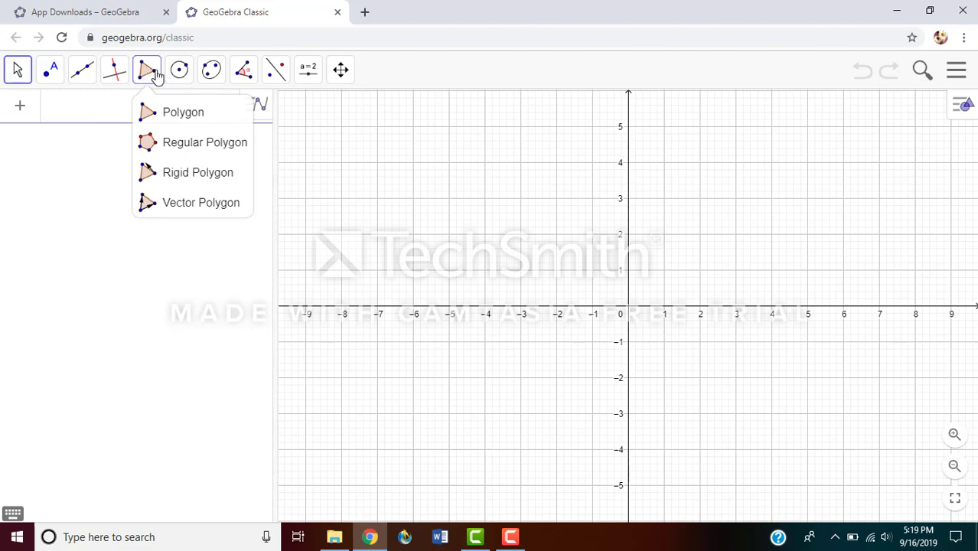
pyautogui.moveTo(180, 76)
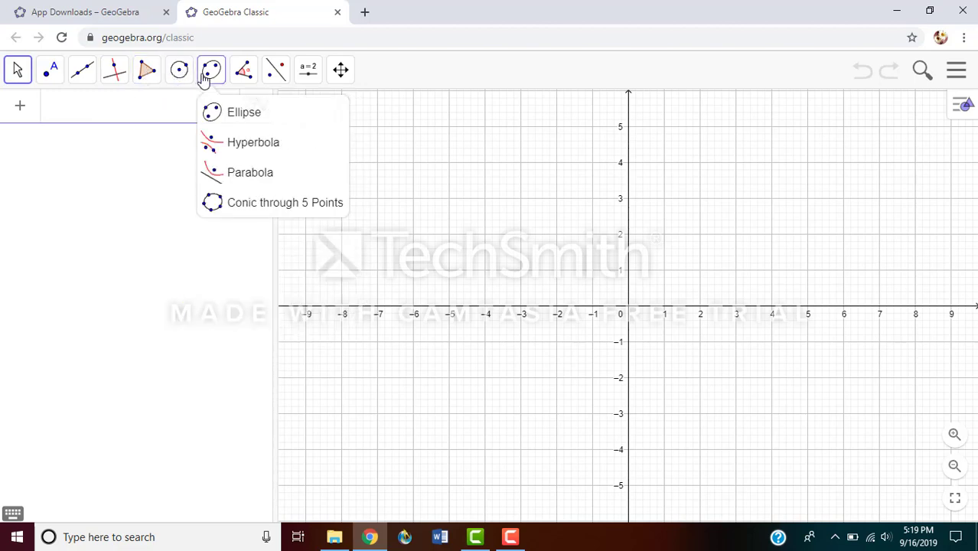
pyautogui.moveTo(243, 77)
pyautogui.moveTo(275, 81)
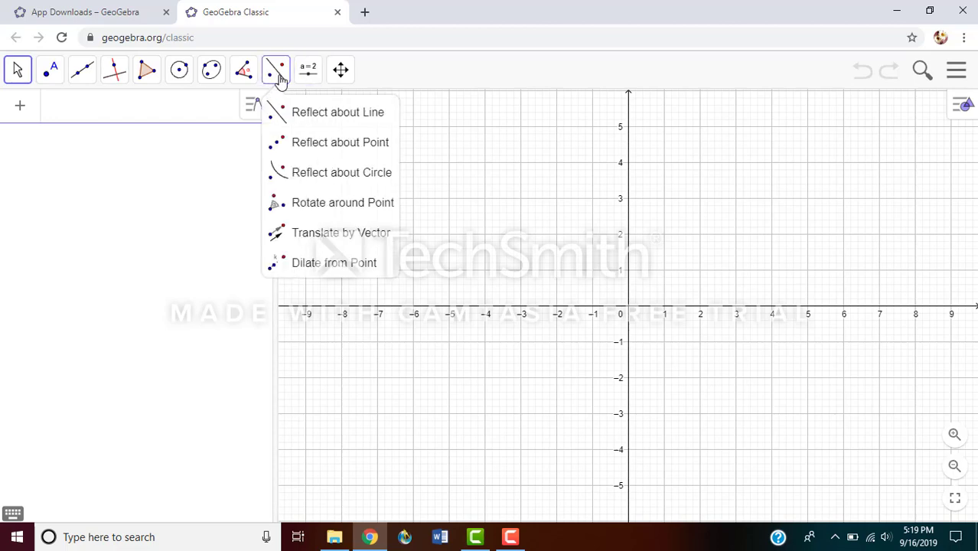
pyautogui.moveTo(309, 81)
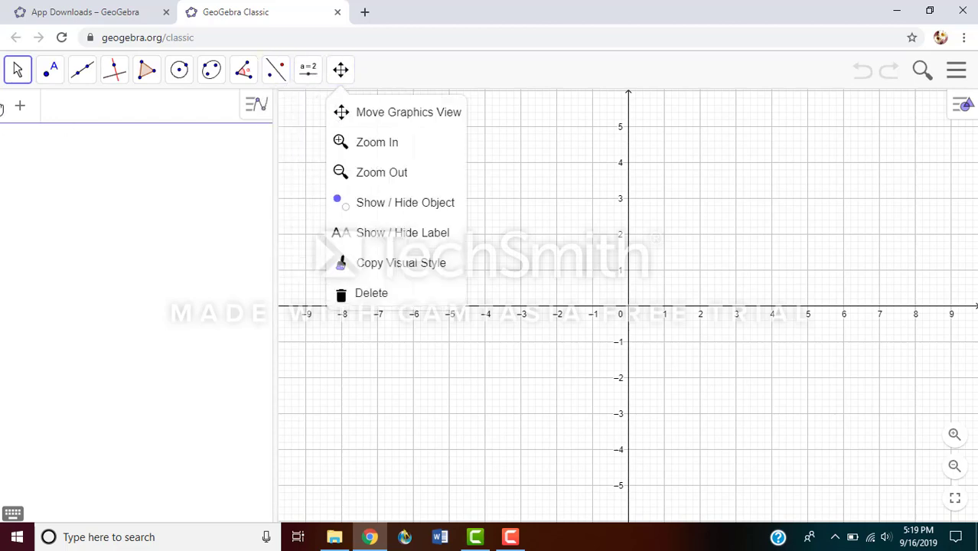
pyautogui.click(18, 70)
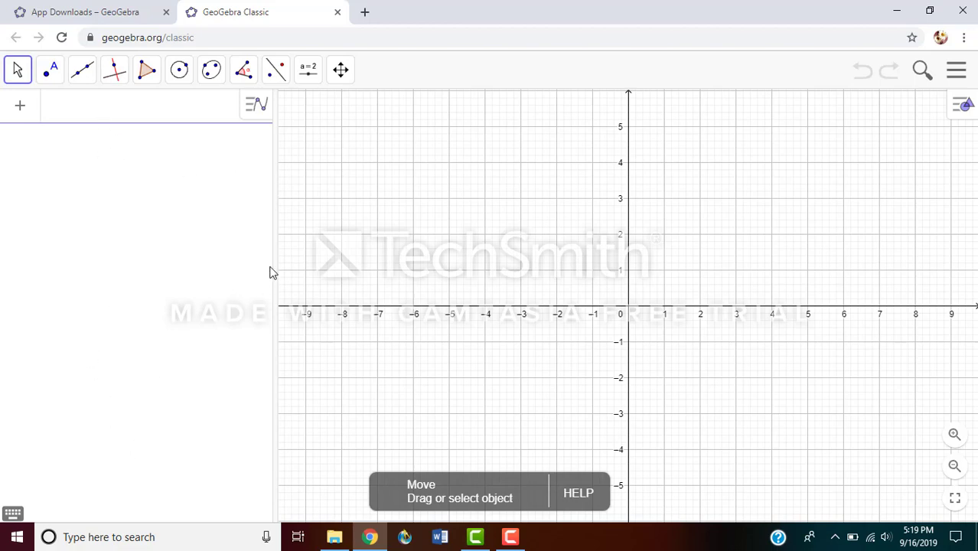
# - Narrow the Algebra view to enlarge the Graphics view, and check the Algebra view's style options
pyautogui.moveTo(275, 266); pyautogui.dragTo(90, 181)
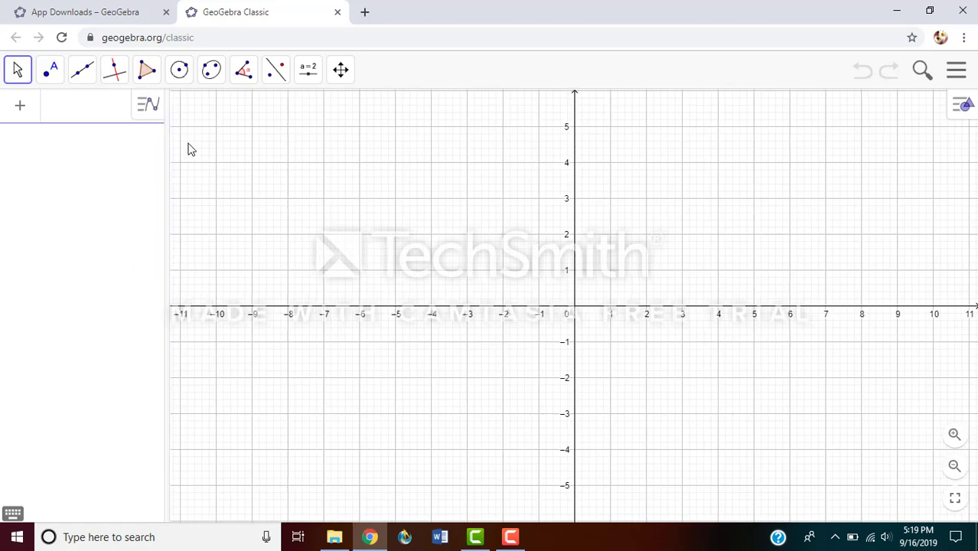
pyautogui.click(149, 111)
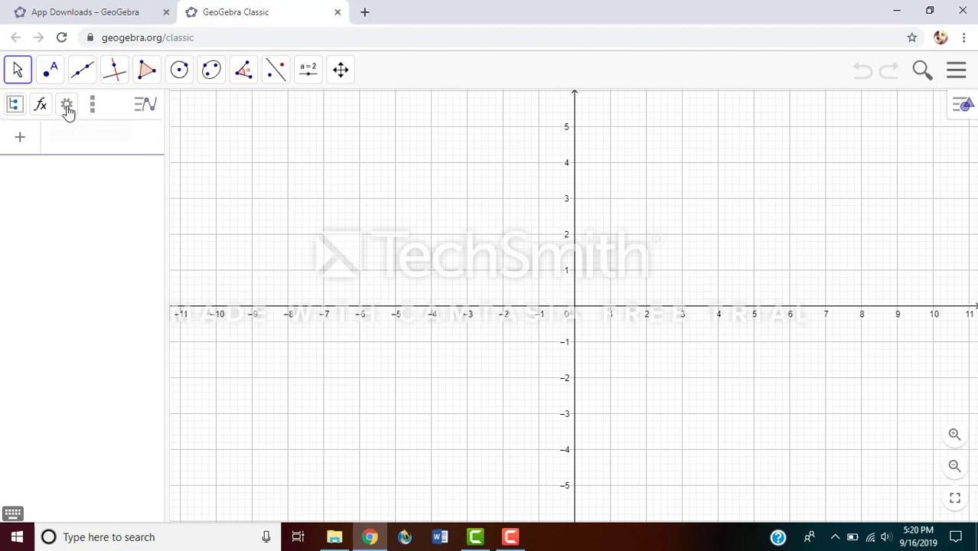
pyautogui.click(141, 114)
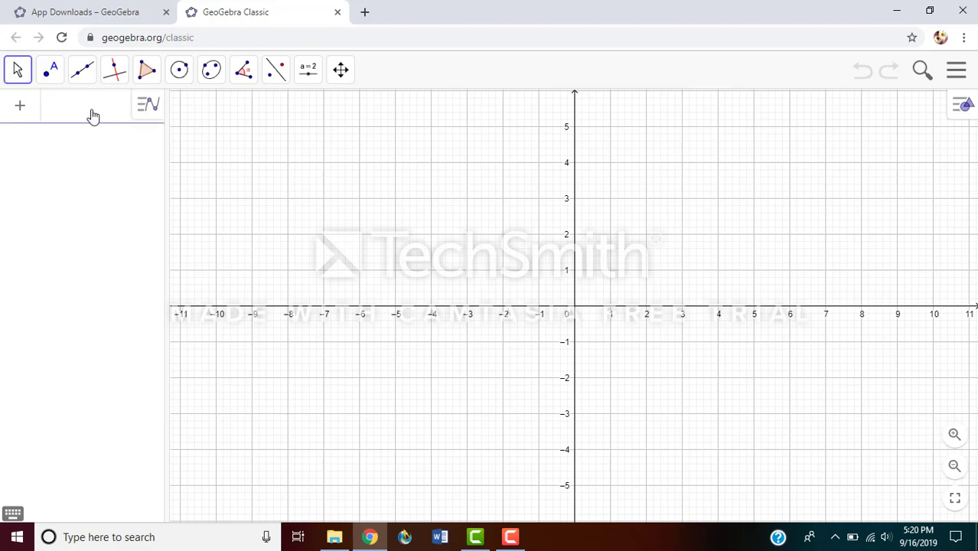
# - Hide the coordinate axes in the Graphics view and show them again
pyautogui.click(962, 111)
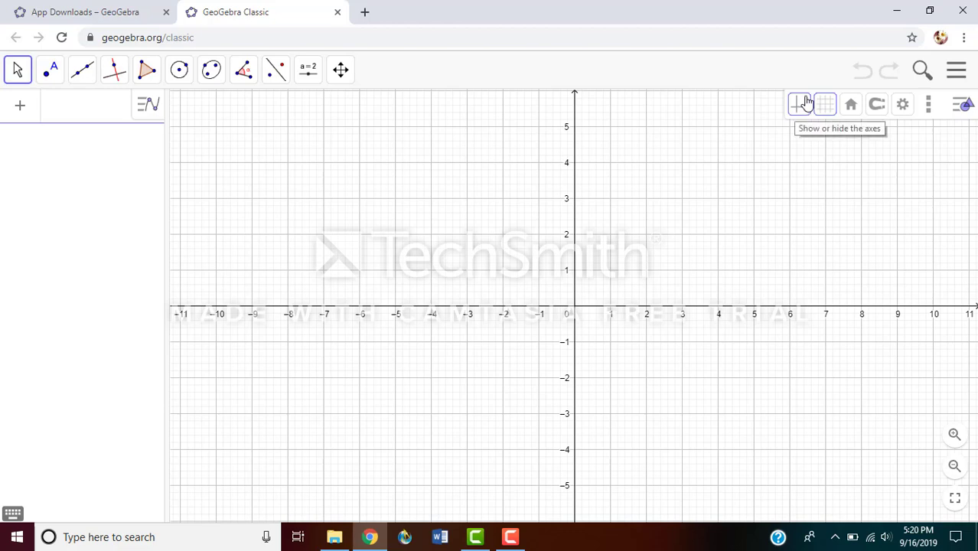
pyautogui.click(802, 107)
pyautogui.click(801, 107)
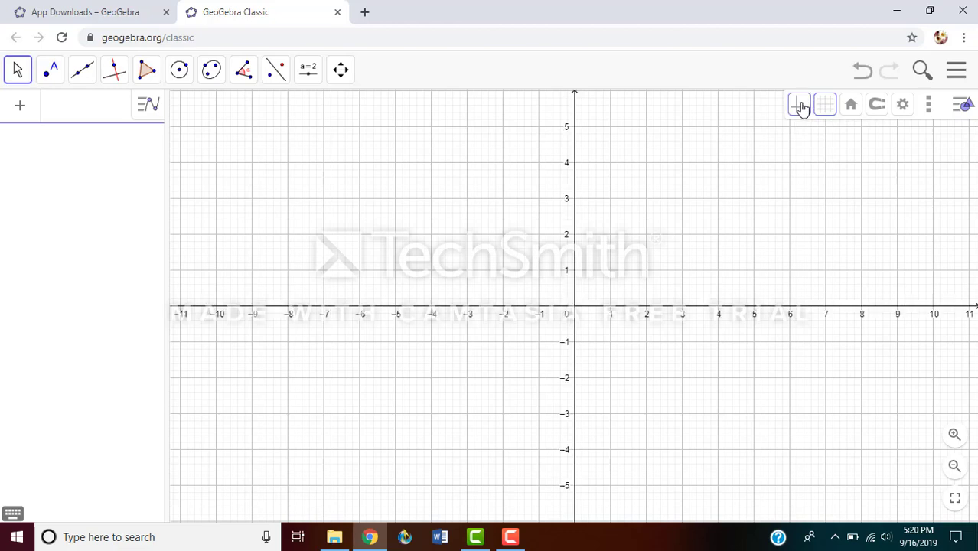
# - Try the no-grid, polar and isometric grid types in the Graphics view, and restore the square grid
pyautogui.click(824, 104)
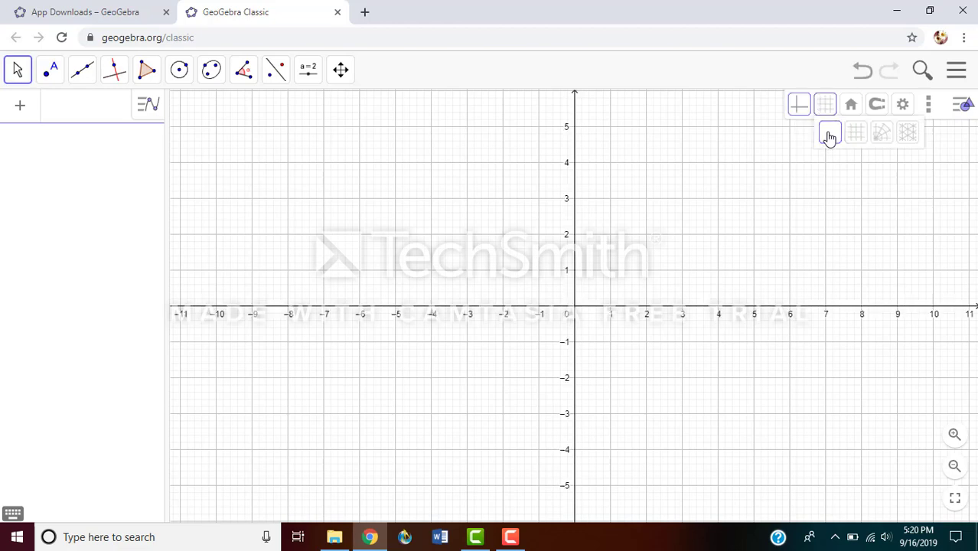
pyautogui.click(831, 135)
pyautogui.click(858, 135)
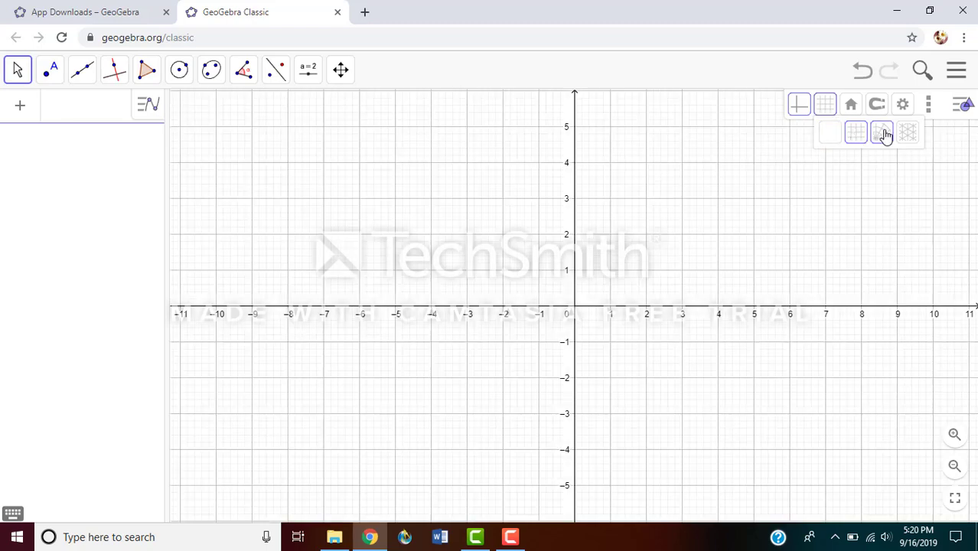
pyautogui.click(884, 135)
pyautogui.click(907, 134)
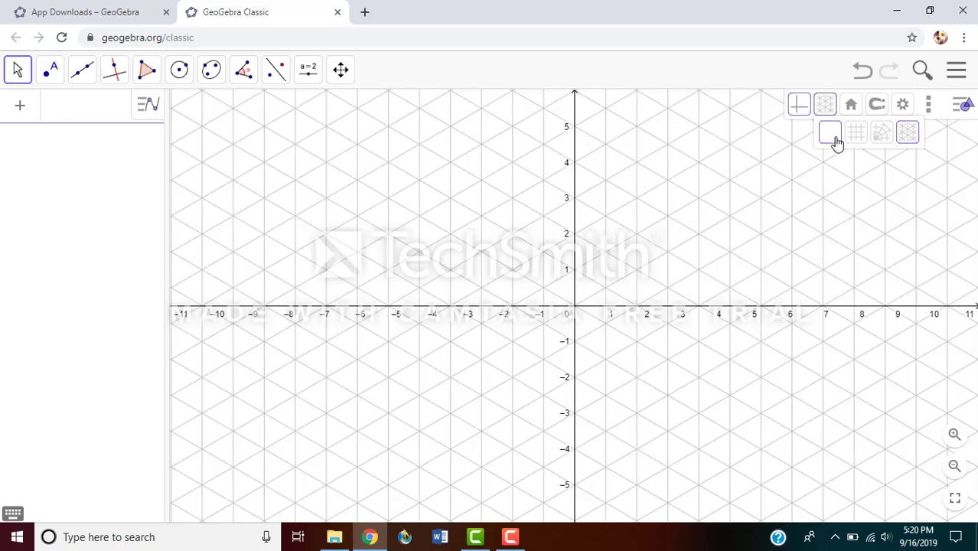
pyautogui.click(833, 136)
pyautogui.click(856, 134)
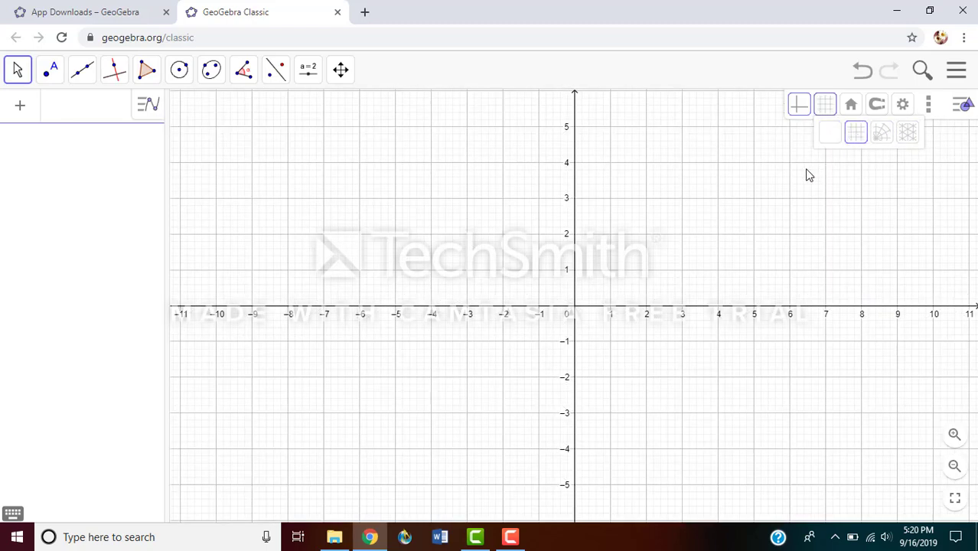
pyautogui.click(953, 105)
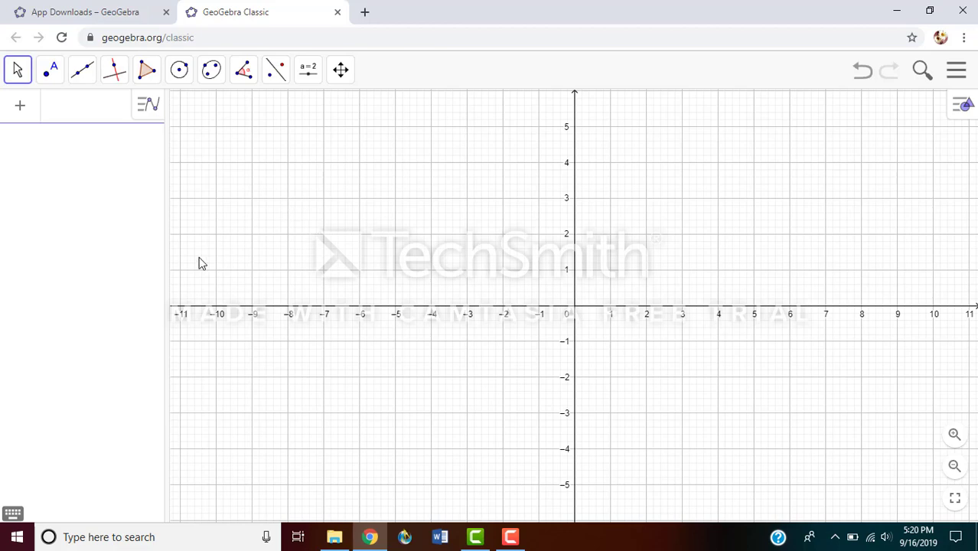
# - Plot four points at (-4, 4), (-5, 3), (-4, 2) and (-3, 3)
pyautogui.click(55, 70)
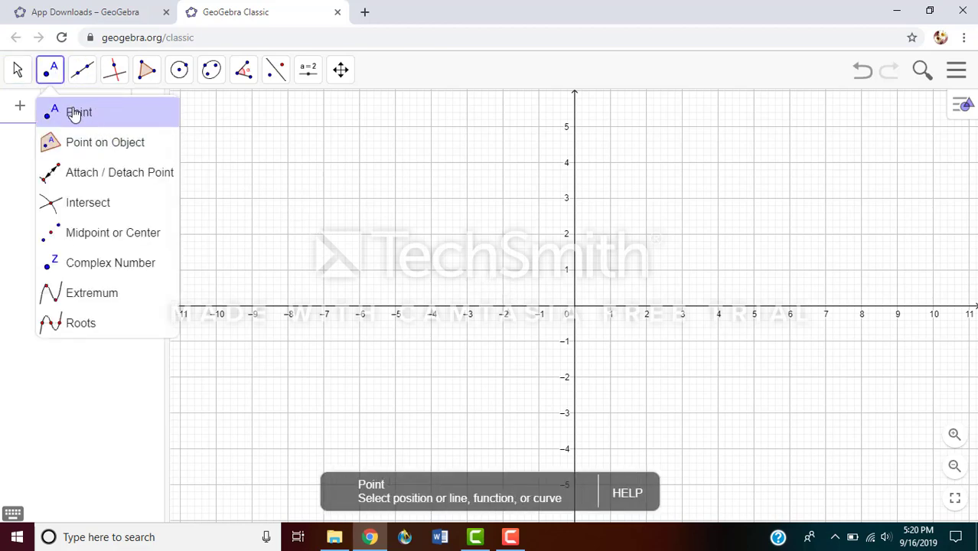
pyautogui.click(75, 114)
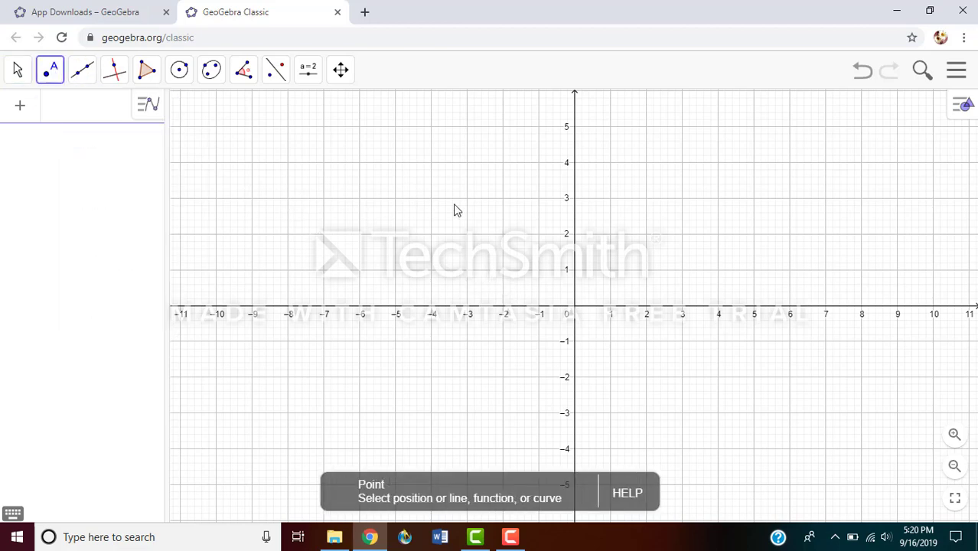
pyautogui.click(431, 162)
pyautogui.click(395, 198)
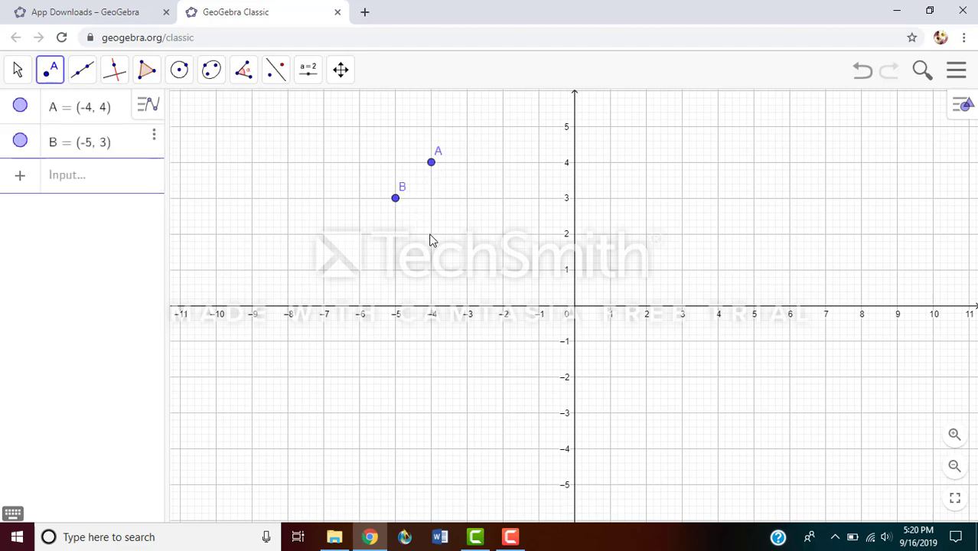
pyautogui.click(431, 234)
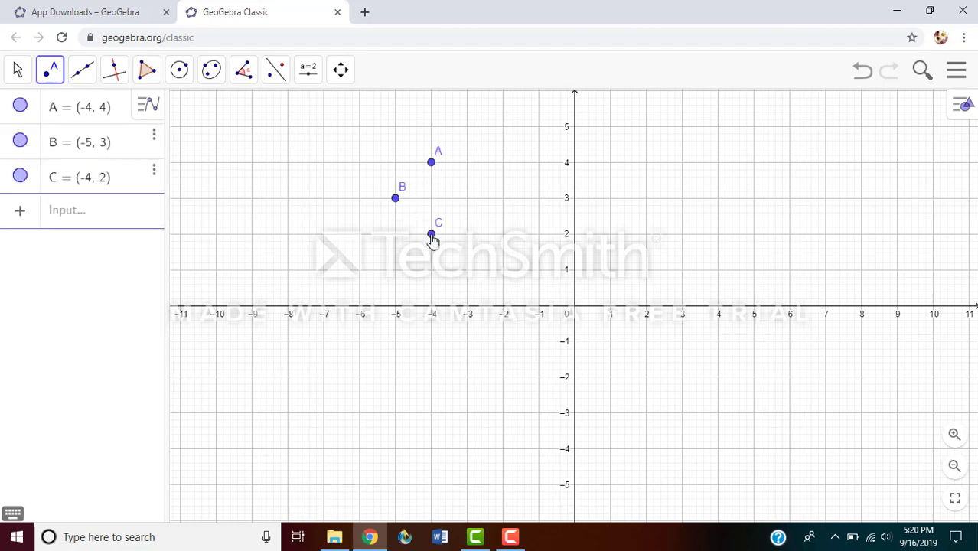
pyautogui.click(467, 198)
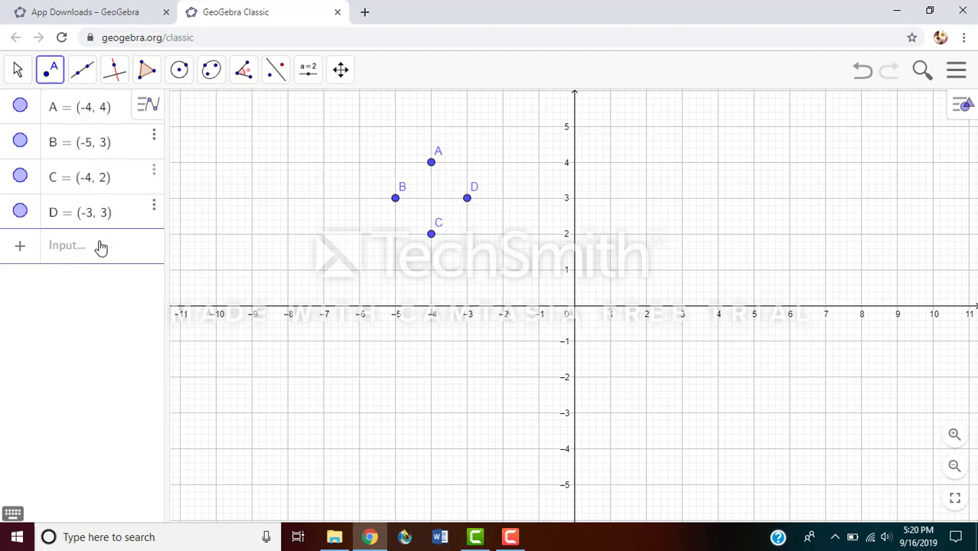
pyautogui.click(47, 77)
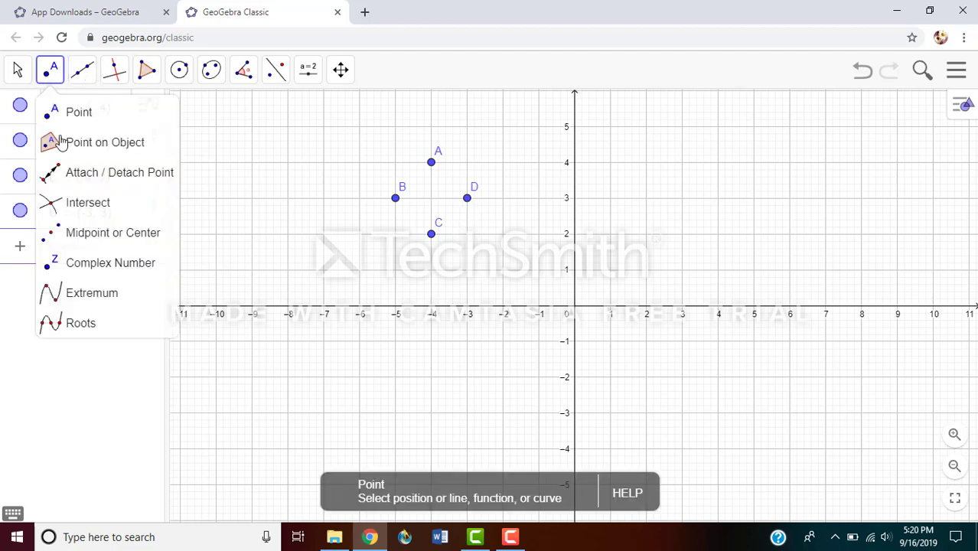
pyautogui.click(68, 145)
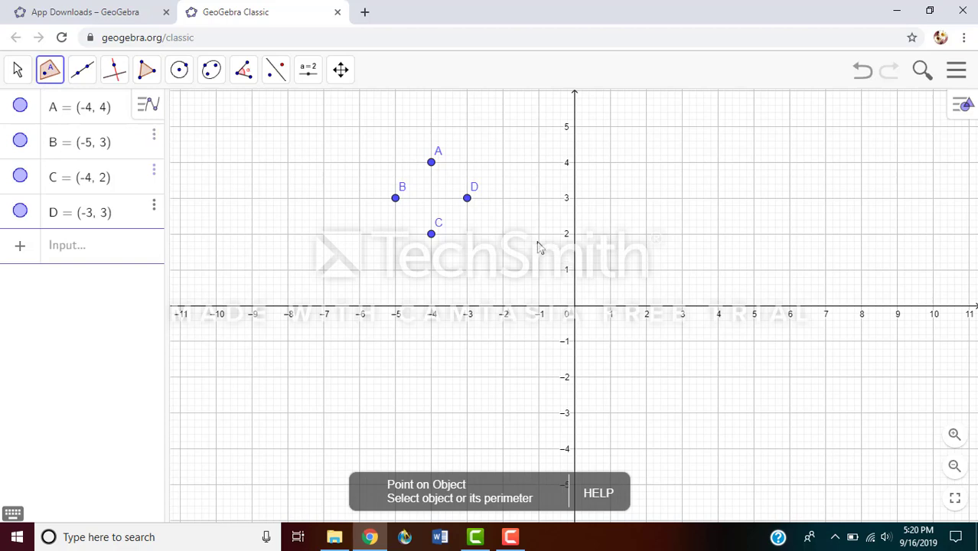
pyautogui.click(82, 70)
pyautogui.click(77, 111)
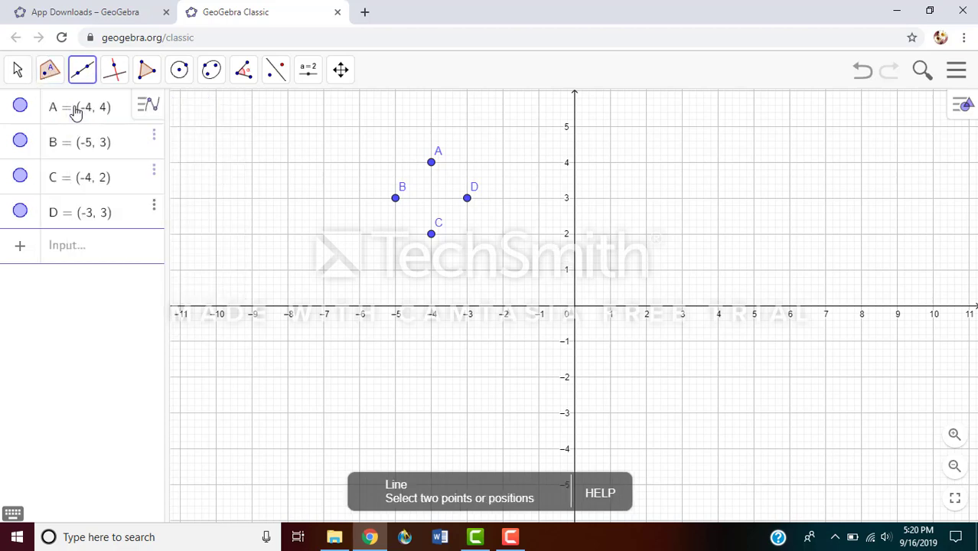
pyautogui.click(48, 70)
pyautogui.click(68, 111)
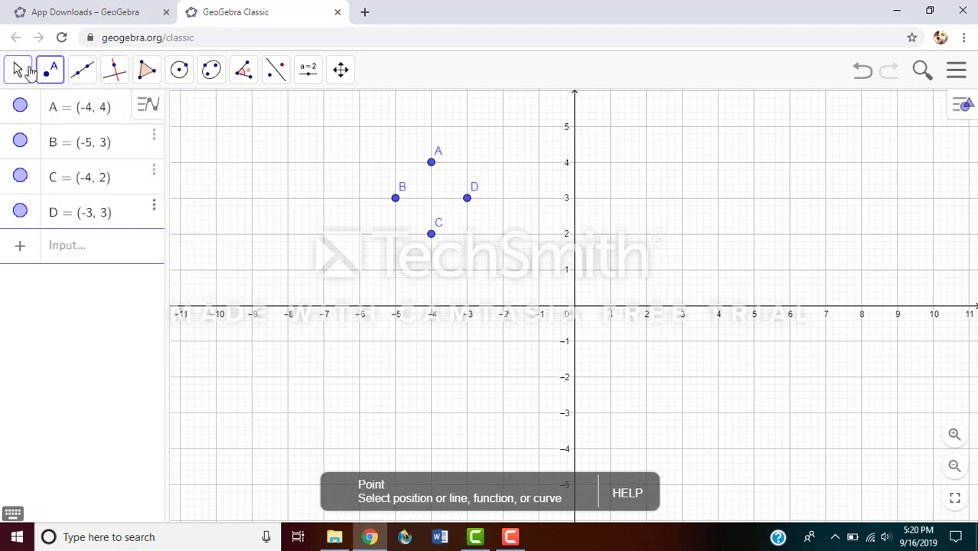
pyautogui.click(18, 70)
# - Draw a quadrilateral with the Polygon tool, with vertices at about (1.47, 4.5), (5, 4), (3.71, 0.06) and (0.13, 2.76)
pyautogui.click(146, 71)
pyautogui.click(182, 115)
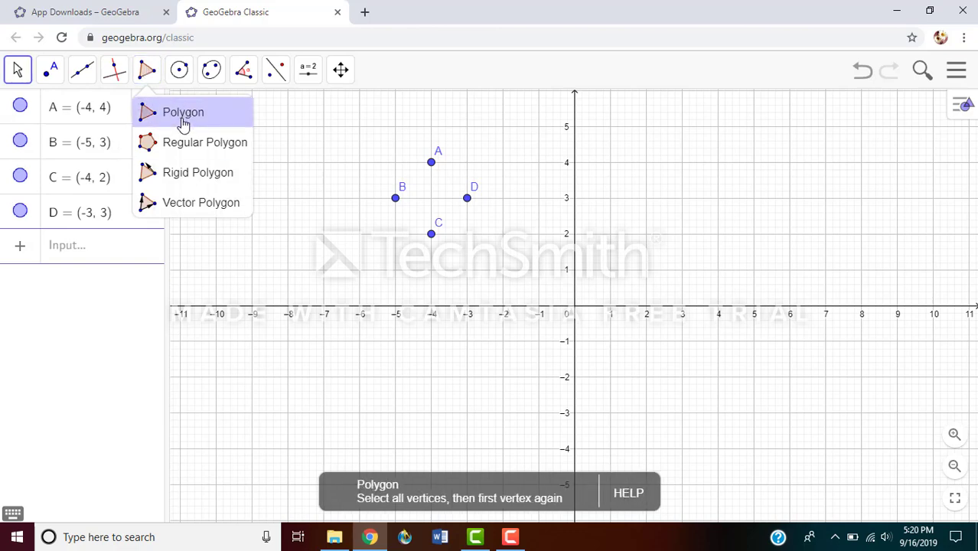
pyautogui.click(627, 145)
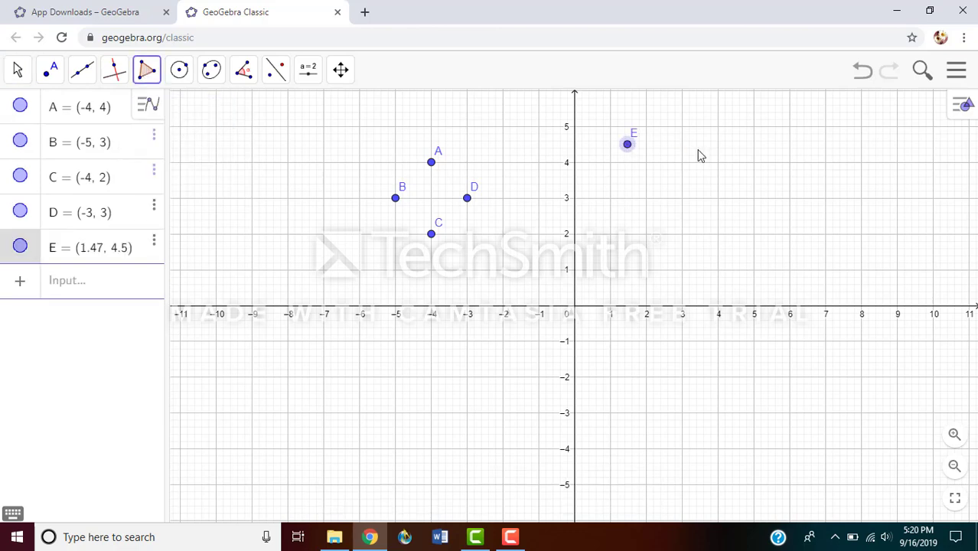
pyautogui.click(755, 162)
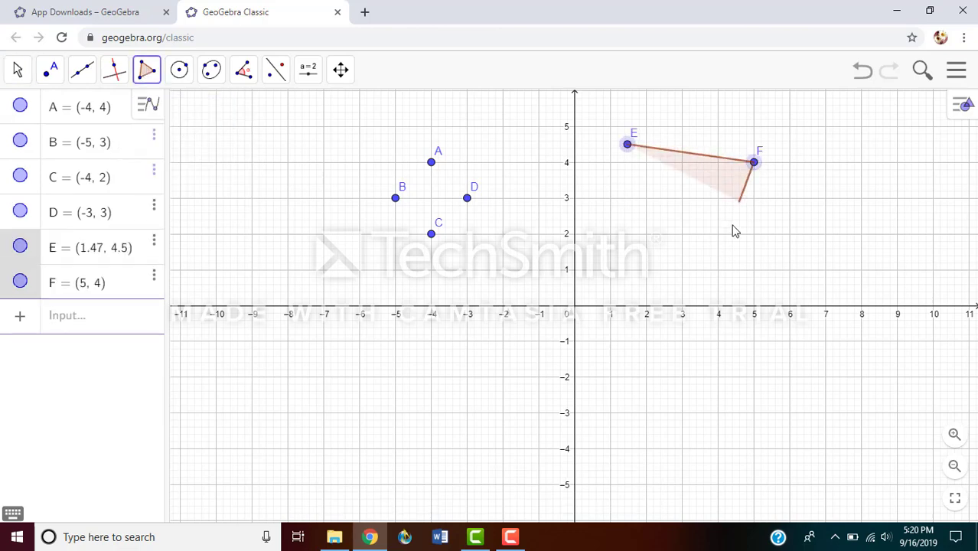
pyautogui.click(708, 307)
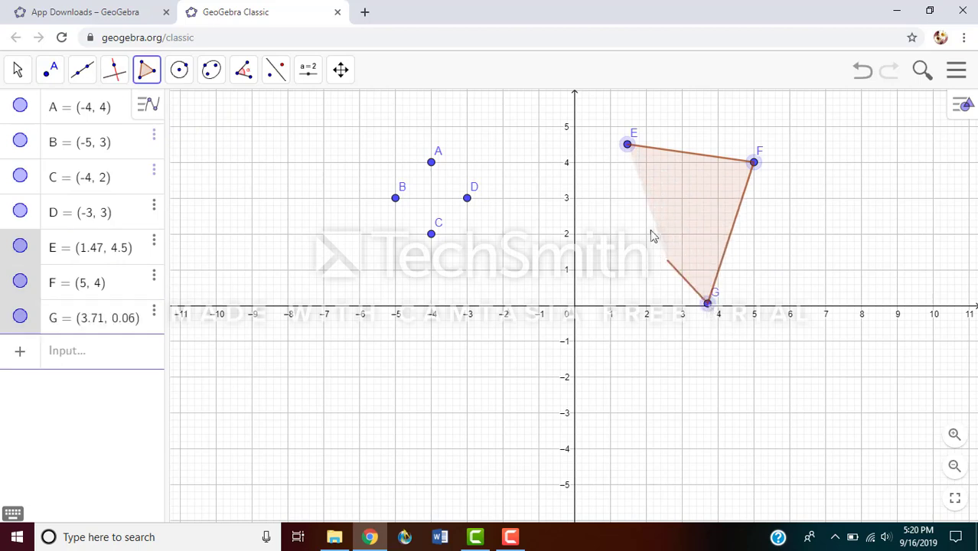
pyautogui.click(580, 206)
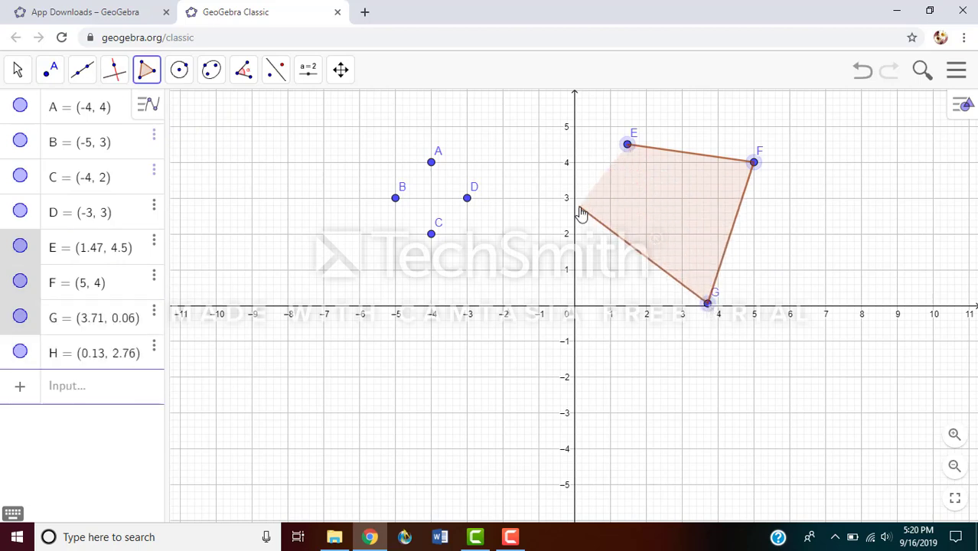
pyautogui.click(629, 148)
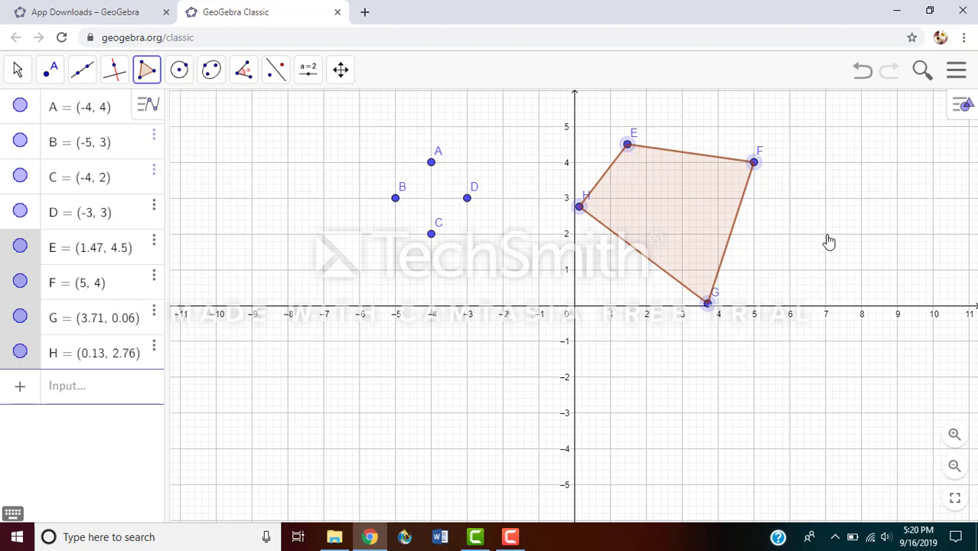
# - Place a Point on Object inside the quadrilateral at about (2.51, 2.82)
pyautogui.click(51, 73)
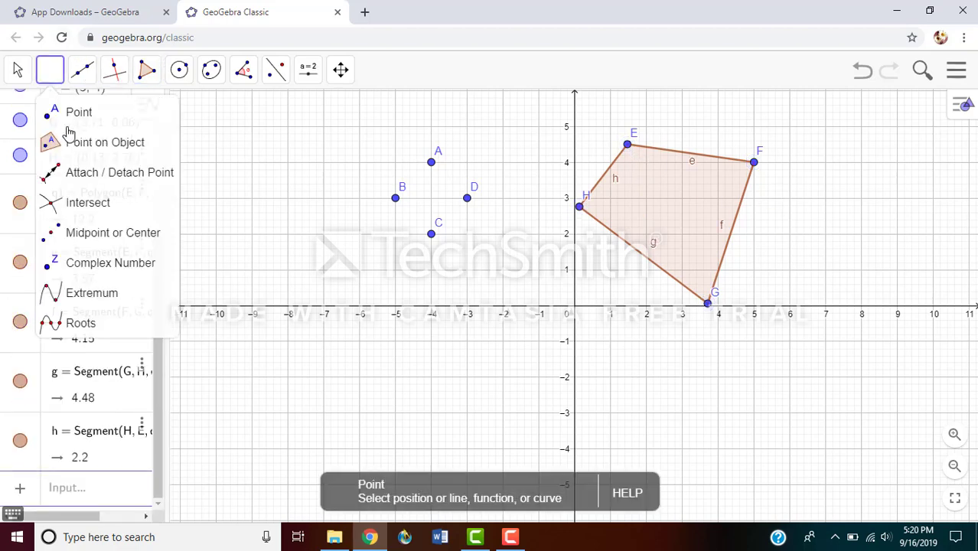
pyautogui.click(77, 146)
pyautogui.click(664, 205)
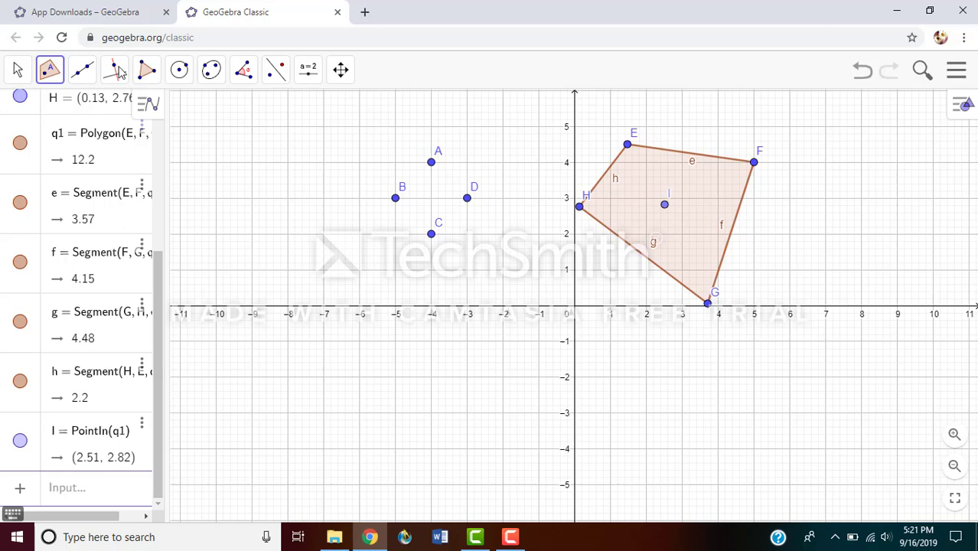
pyautogui.click(17, 70)
pyautogui.click(49, 70)
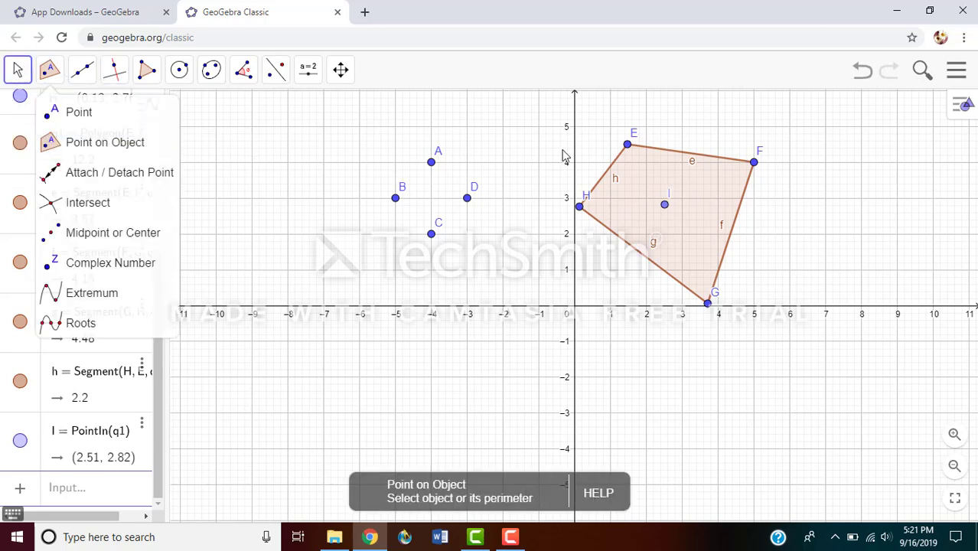
pyautogui.click(19, 75)
pyautogui.click(20, 75)
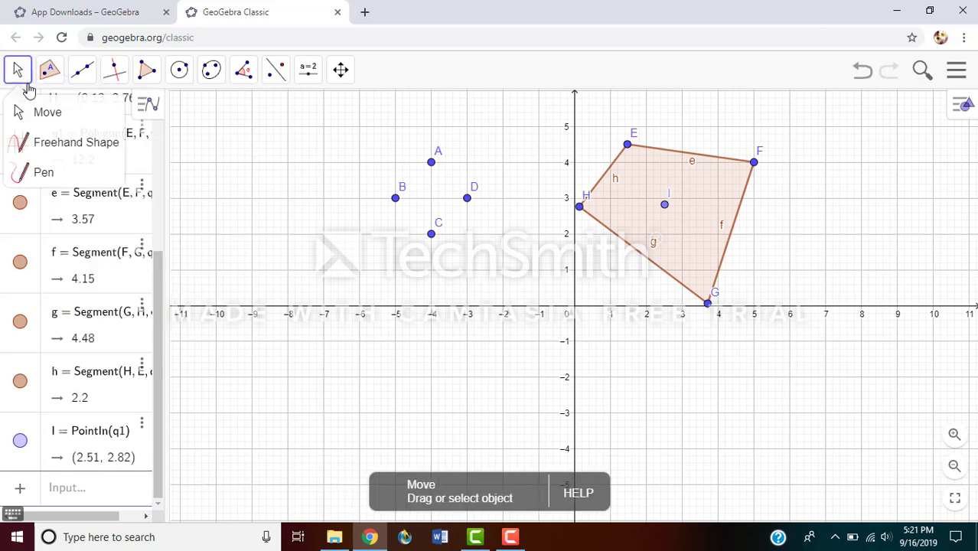
pyautogui.click(73, 127)
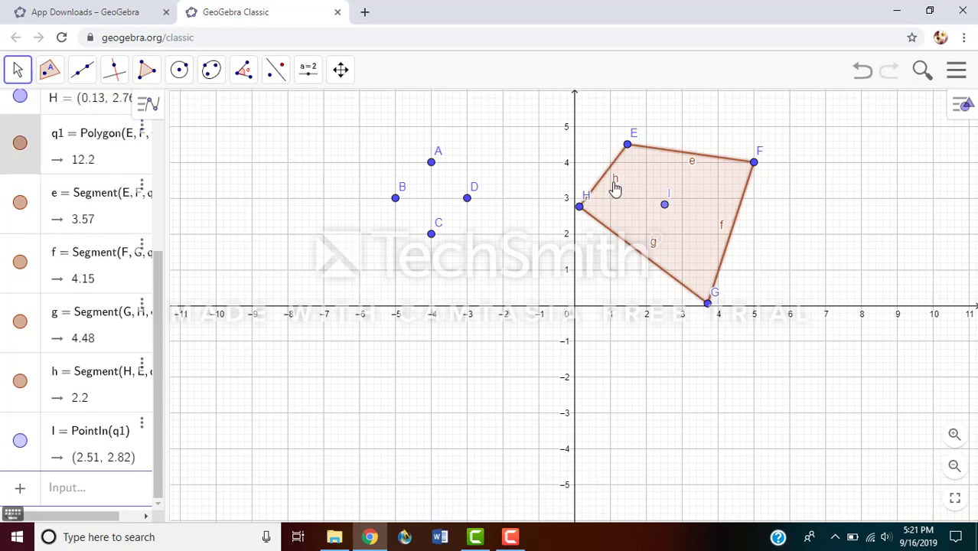
pyautogui.click(308, 70)
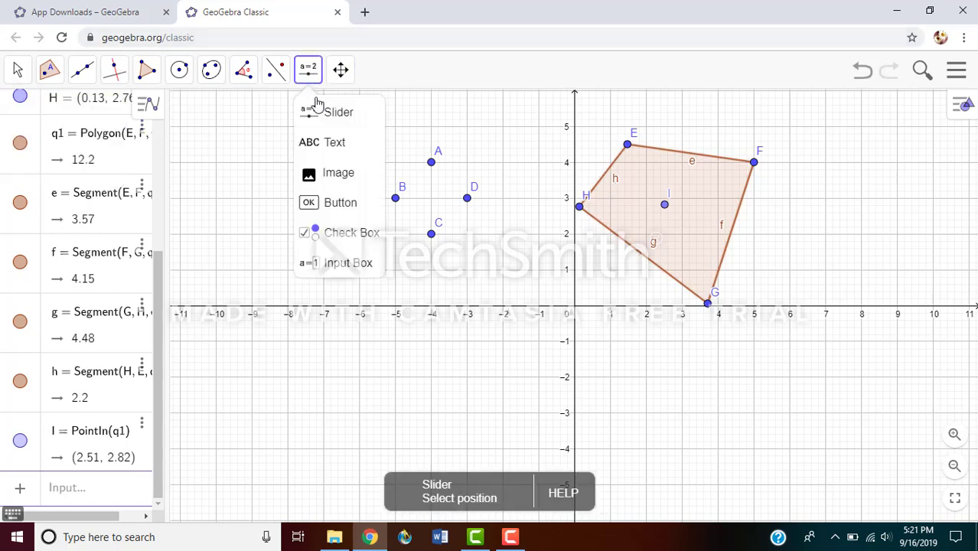
# - Hide the labels of the quadrilateral's four sides in the Graphics view with Show / Hide Label
pyautogui.click(338, 71)
pyautogui.click(385, 204)
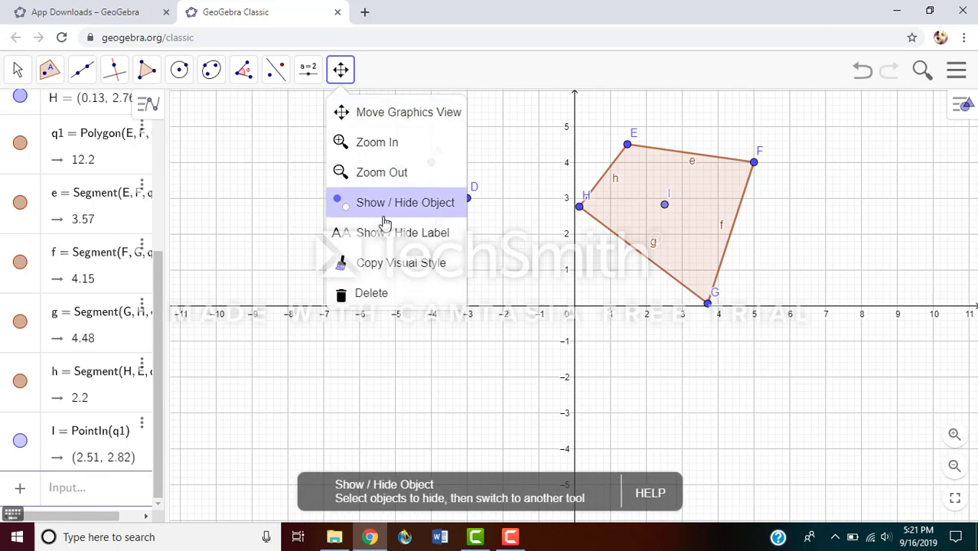
pyautogui.click(392, 234)
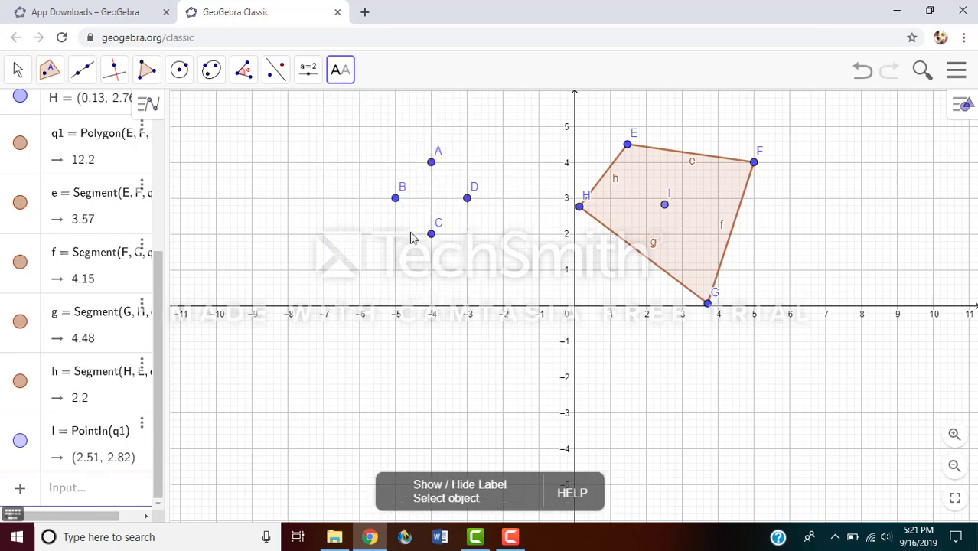
pyautogui.click(621, 184)
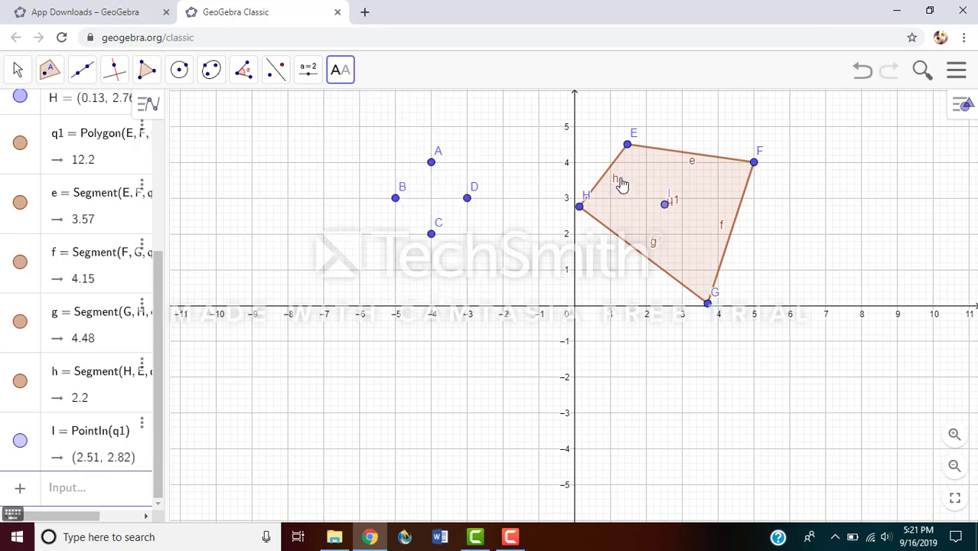
pyautogui.click(667, 204)
pyautogui.click(667, 206)
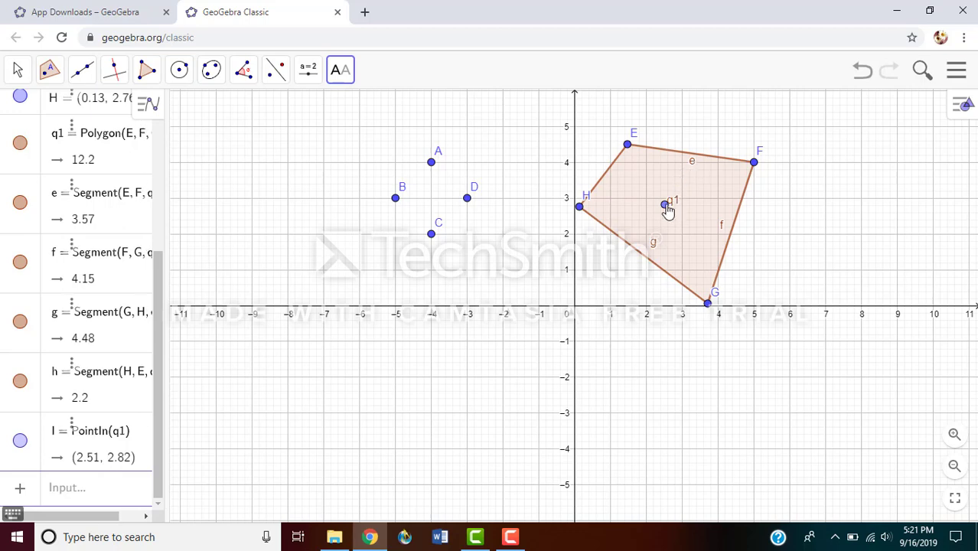
pyautogui.click(692, 164)
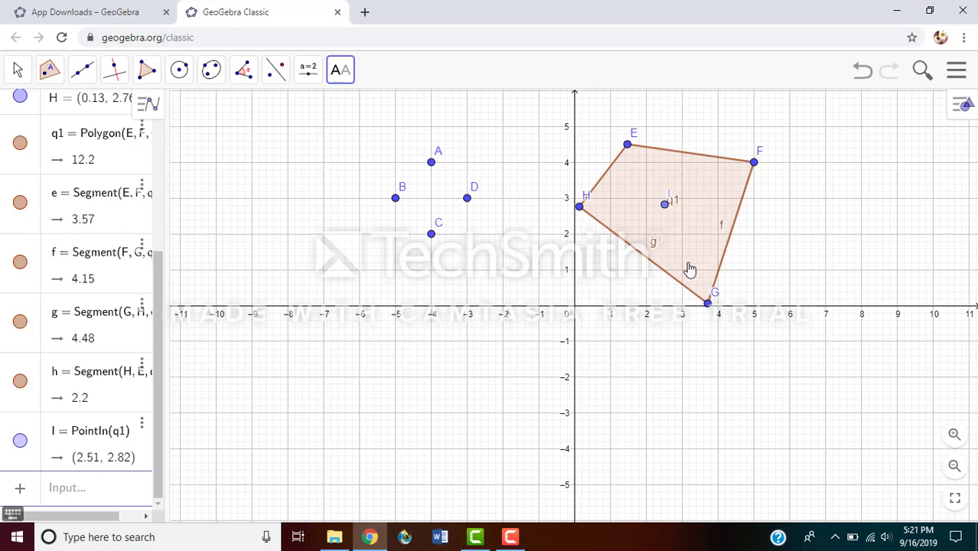
pyautogui.click(672, 211)
pyautogui.click(667, 209)
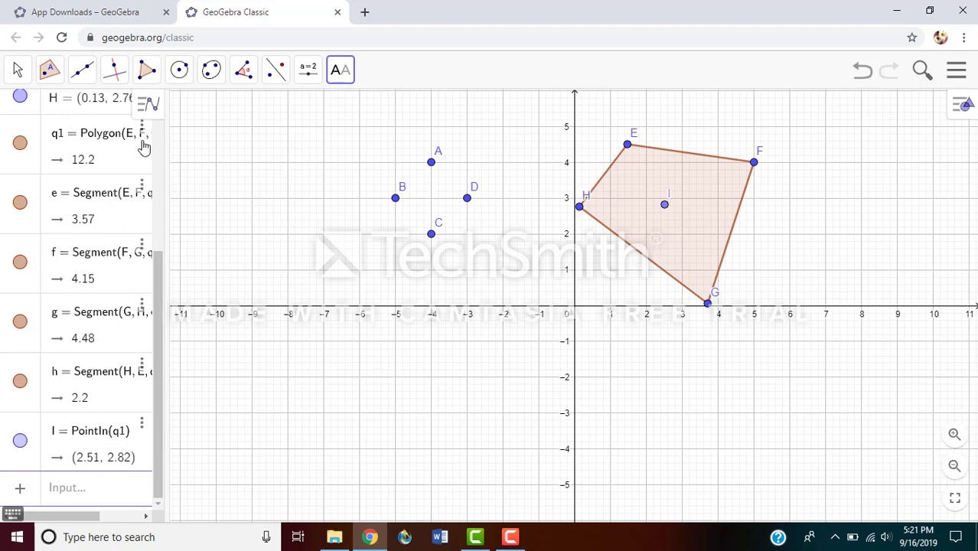
# - Draw a line through two new points at about (-9.15, -1.32) and (-8.35, 2.66)
pyautogui.click(49, 70)
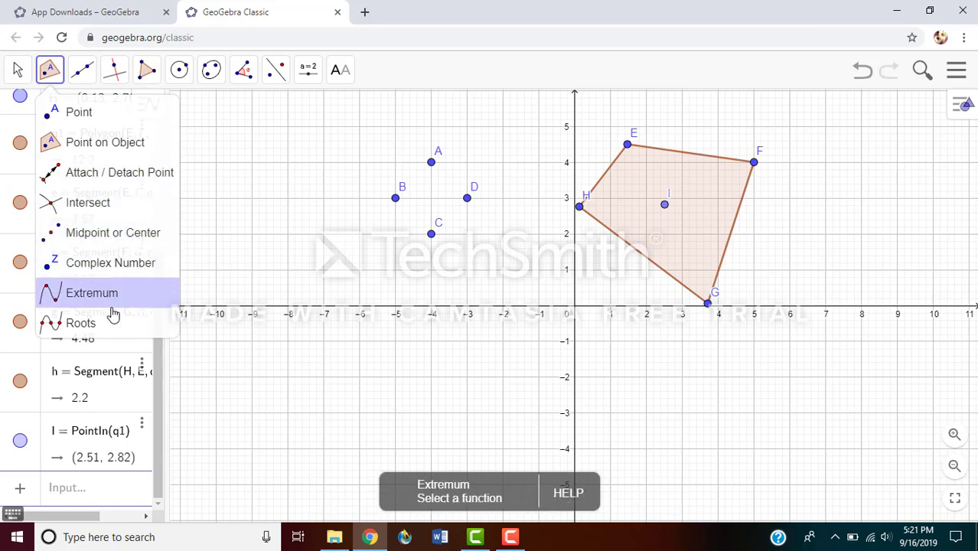
pyautogui.moveTo(86, 75)
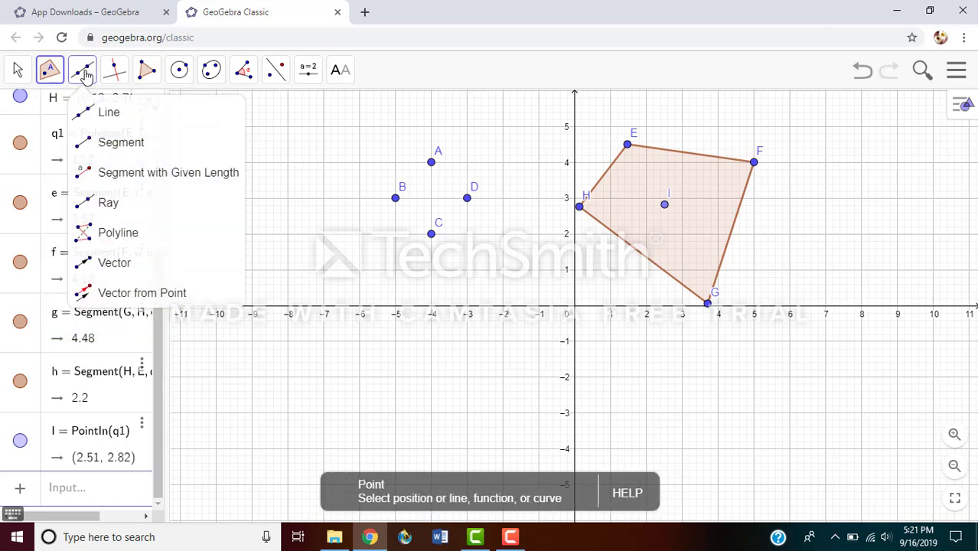
pyautogui.click(104, 115)
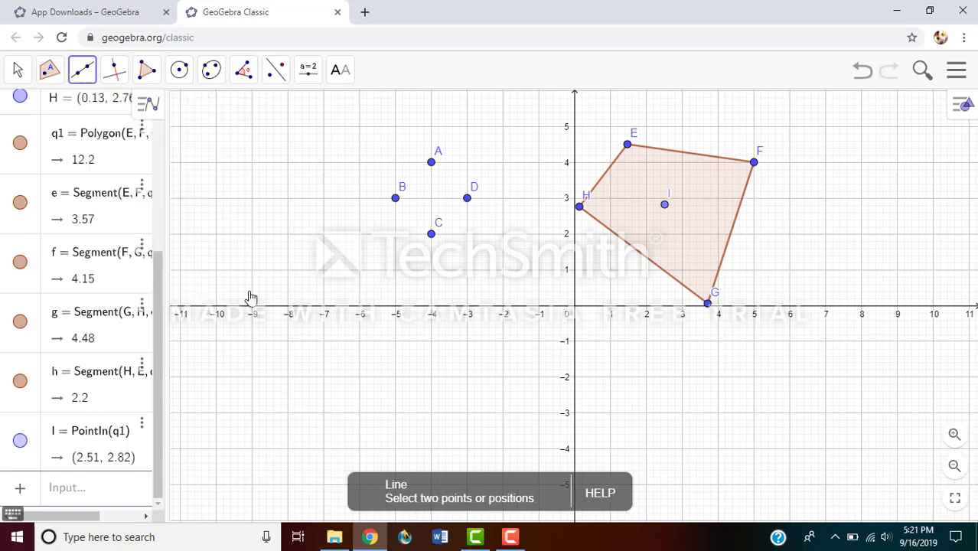
pyautogui.click(247, 353)
pyautogui.click(275, 210)
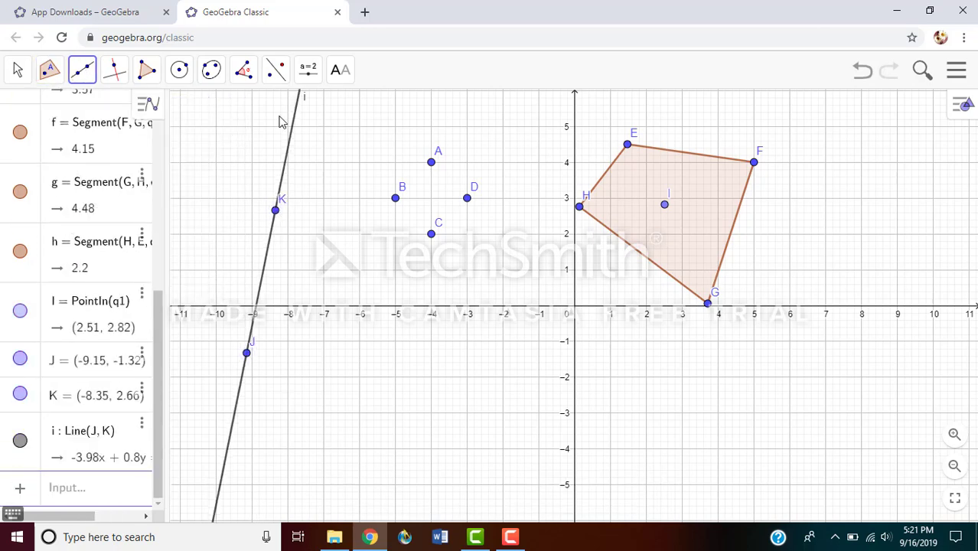
# - Draw a segment from about (-7.07, 1.22) to about (-4.15, -1.26)
pyautogui.click(82, 69)
pyautogui.click(113, 152)
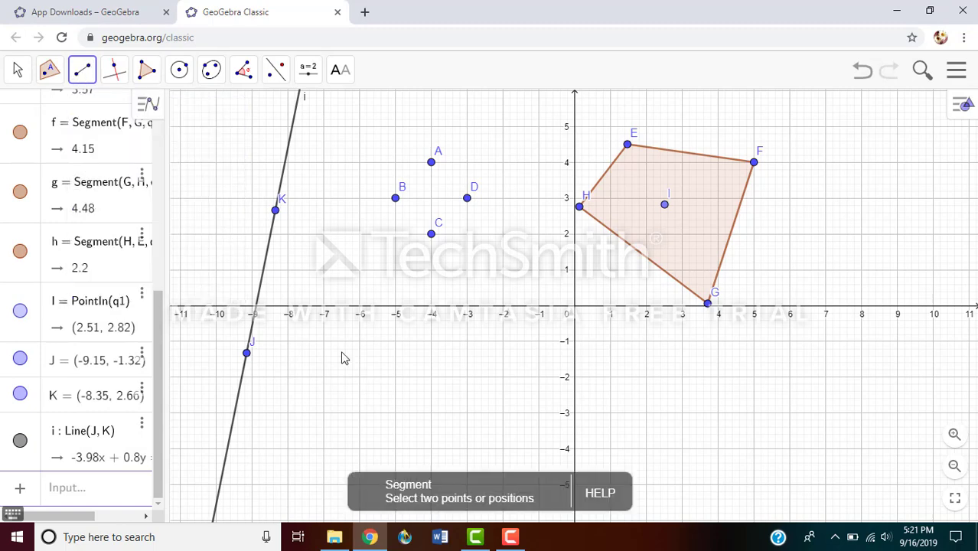
pyautogui.click(321, 263)
pyautogui.click(426, 351)
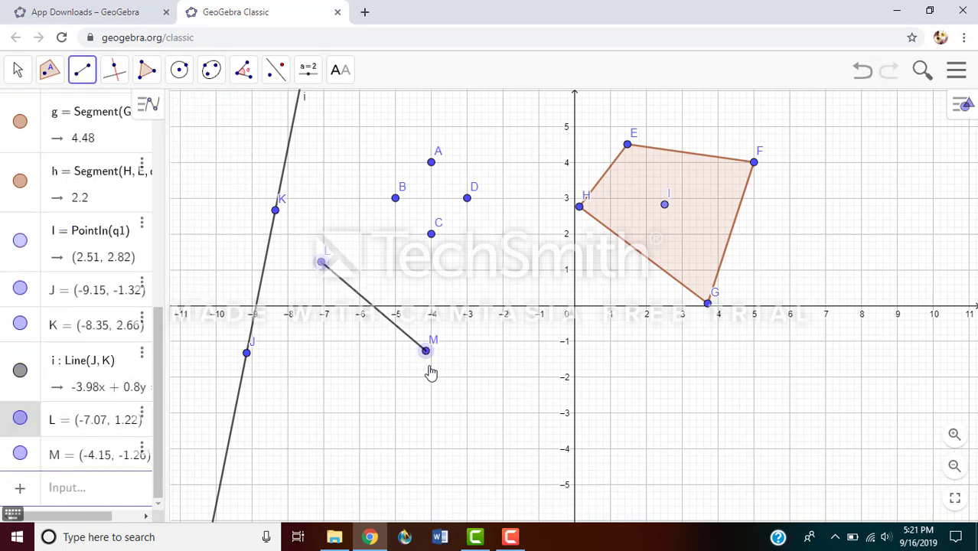
# - Draw a ray starting at about (-7.63, -2.54) and passing through about (-7.15, 3.18)
pyautogui.click(82, 70)
pyautogui.click(121, 209)
pyautogui.click(300, 396)
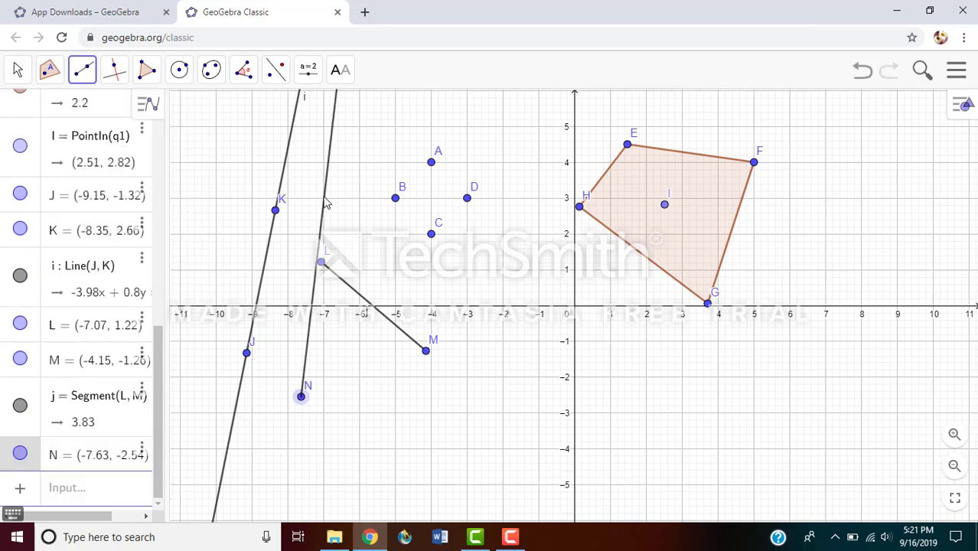
pyautogui.click(319, 191)
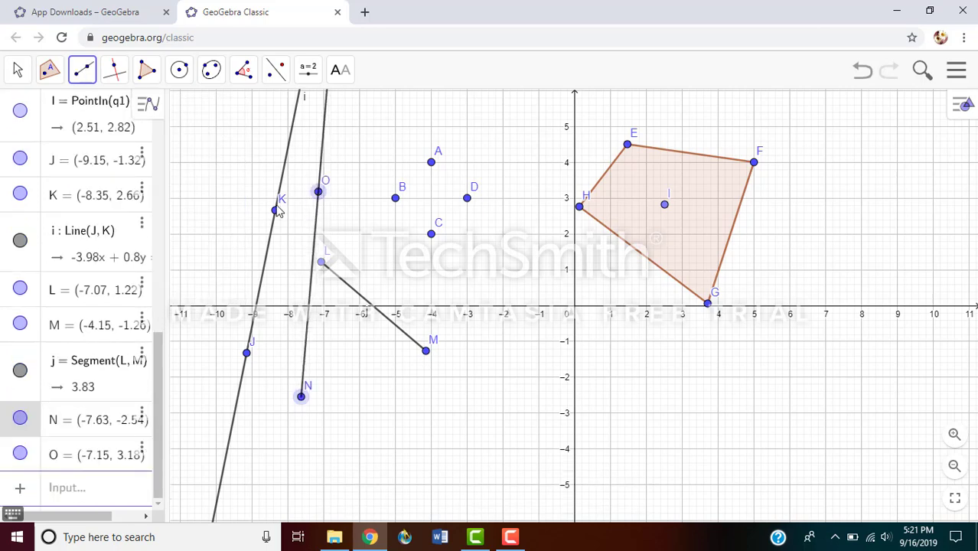
# - Draw a vector from about (-4.45, -3.16) to about (-1.87, -1.28)
pyautogui.click(83, 73)
pyautogui.click(118, 261)
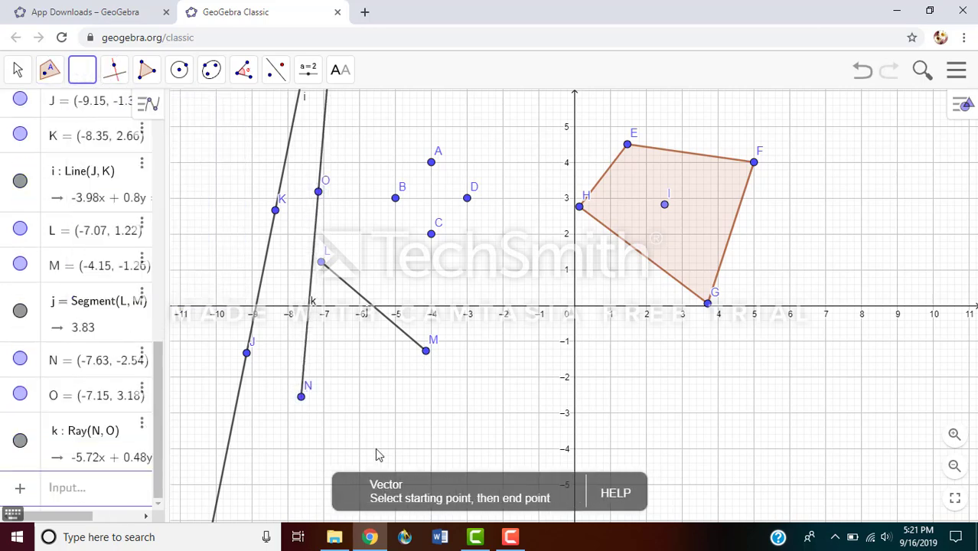
pyautogui.click(415, 419)
pyautogui.click(507, 352)
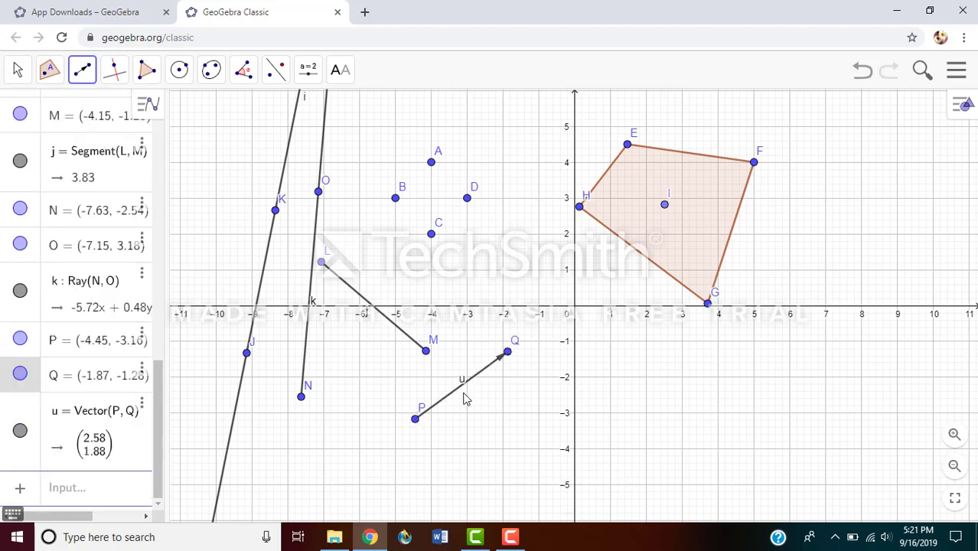
# - Construct a perpendicular line to line i through a new point at about (-8.19, 1.82)
pyautogui.click(115, 71)
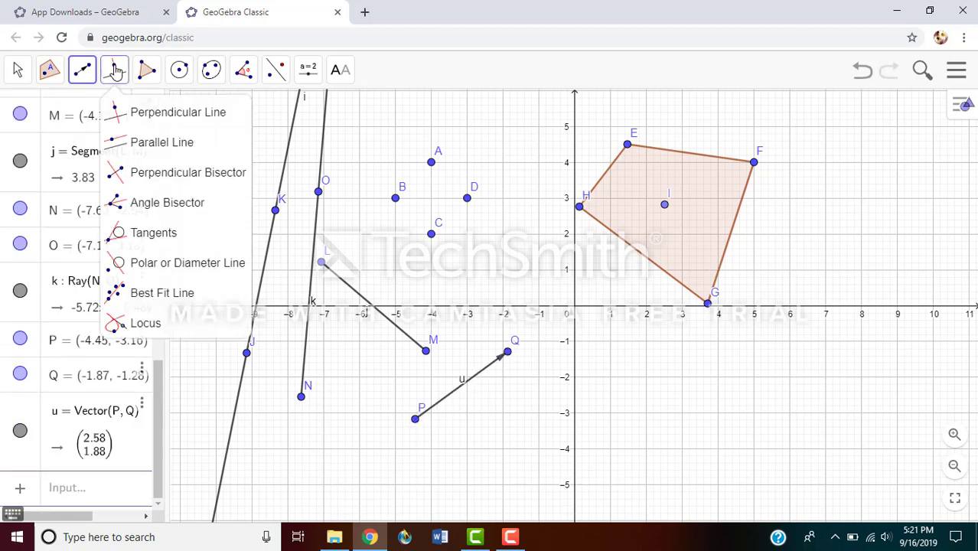
pyautogui.click(122, 114)
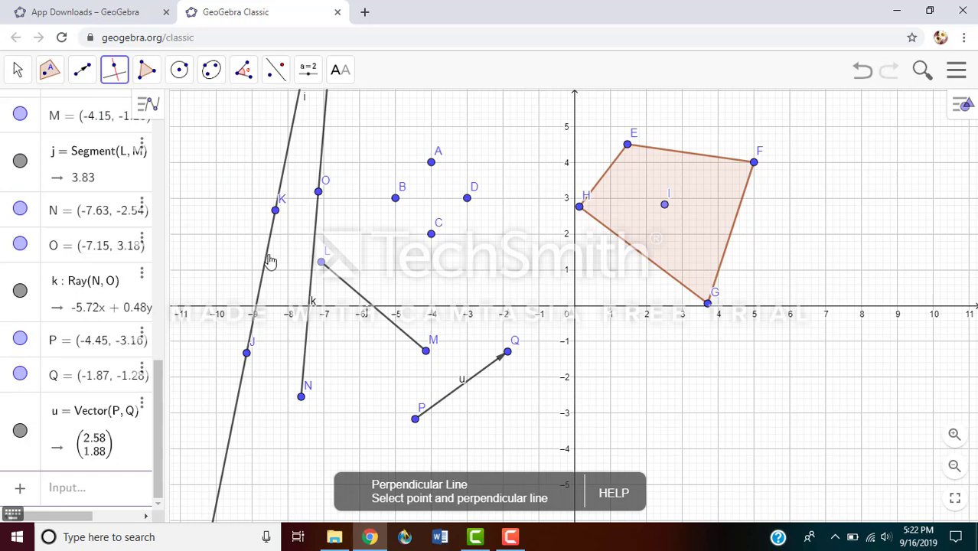
pyautogui.click(268, 262)
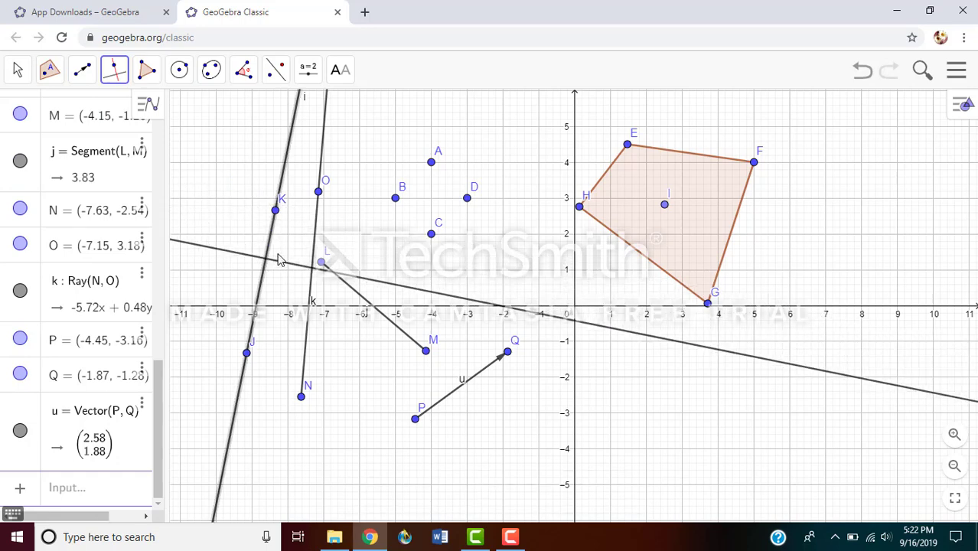
pyautogui.click(281, 241)
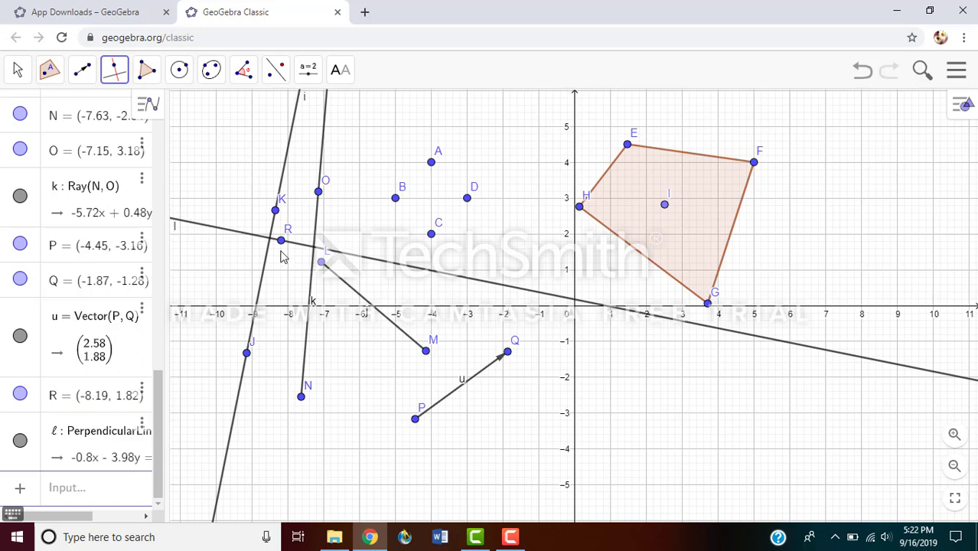
# - Construct a parallel line to line i through a new point at about (-9.31, 3.92)
pyautogui.click(114, 69)
pyautogui.click(126, 142)
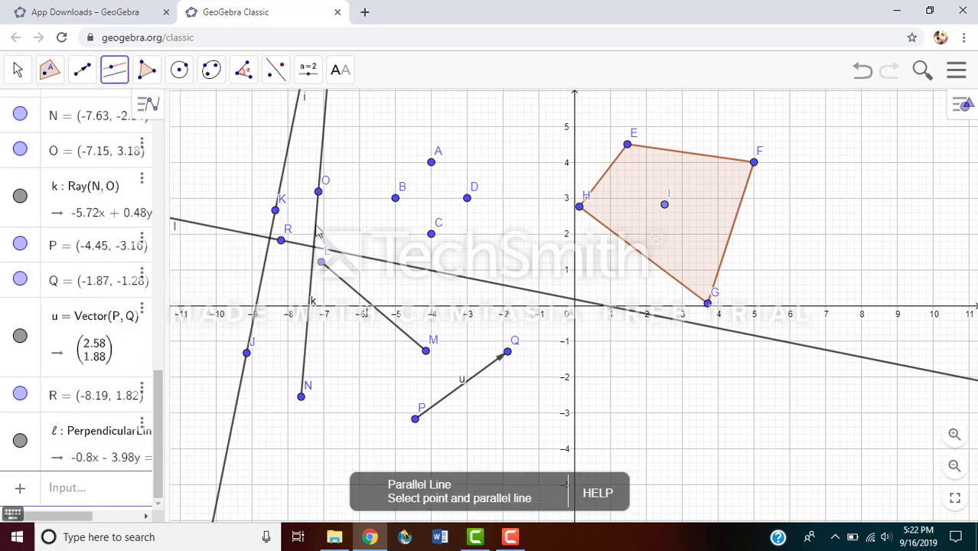
pyautogui.click(284, 178)
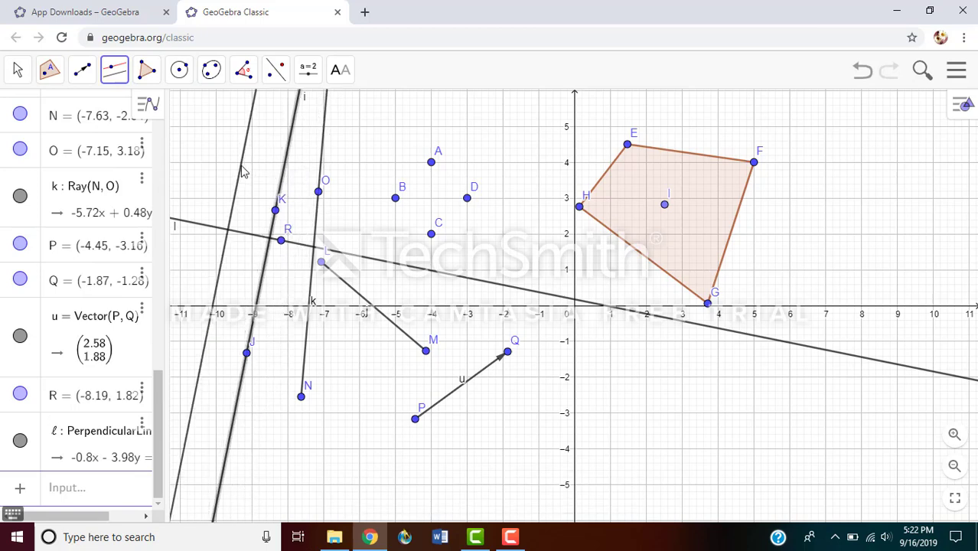
pyautogui.click(240, 165)
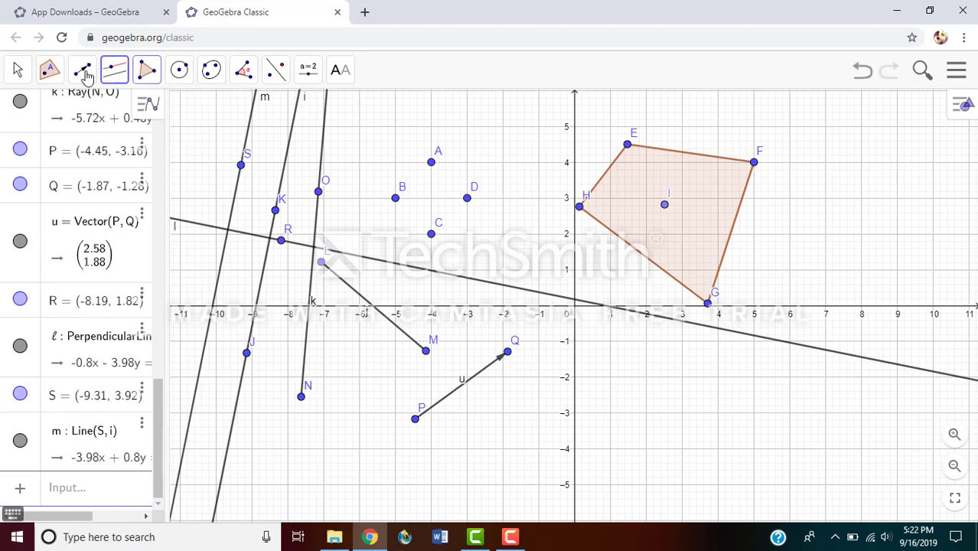
# - Draw a circle centered at about (1.09, -2.38) and passing through about (4.13, -2.36)
pyautogui.click(115, 70)
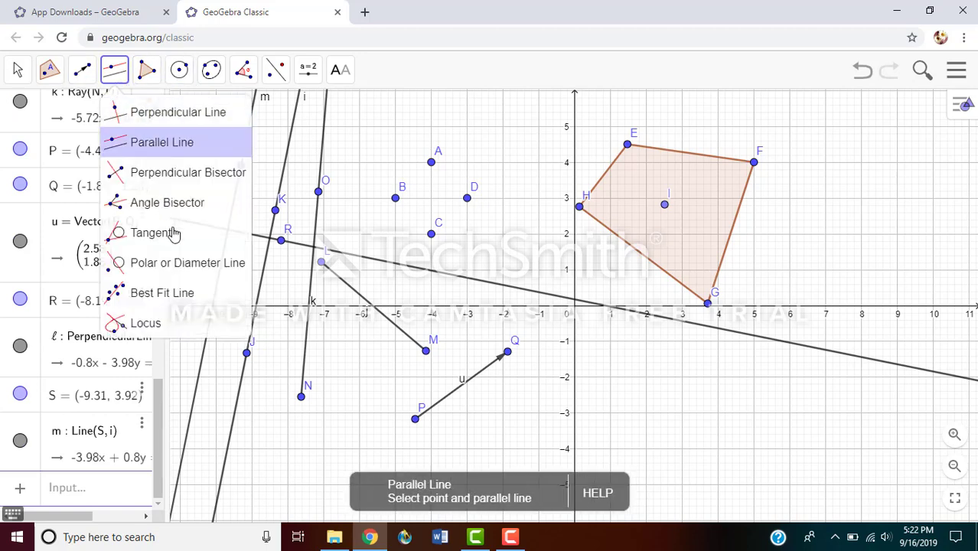
pyautogui.click(161, 77)
pyautogui.click(181, 74)
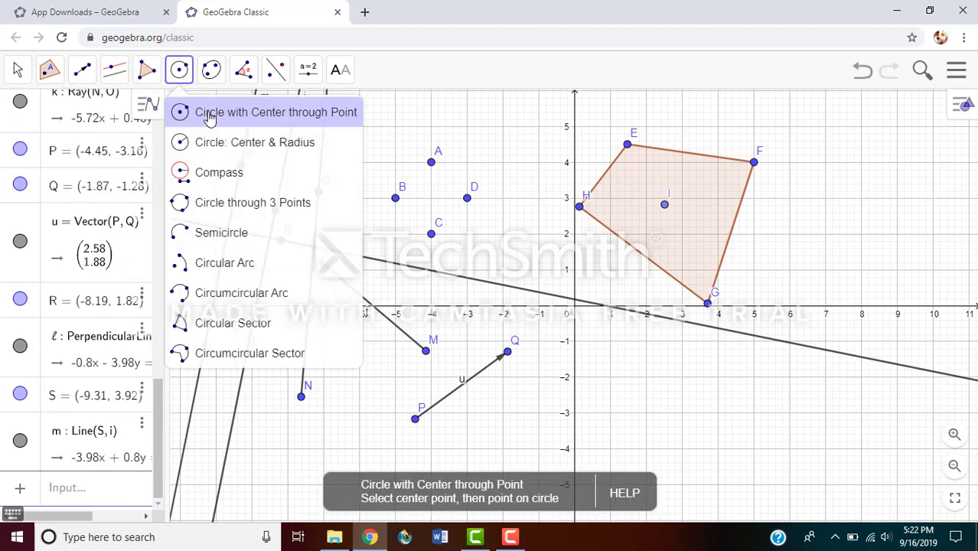
pyautogui.click(203, 111)
pyautogui.click(613, 391)
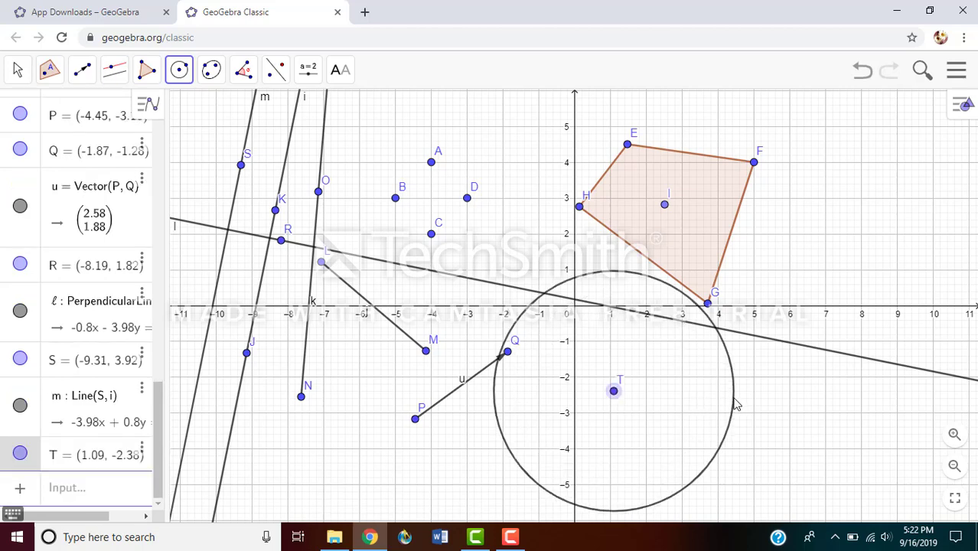
pyautogui.click(723, 392)
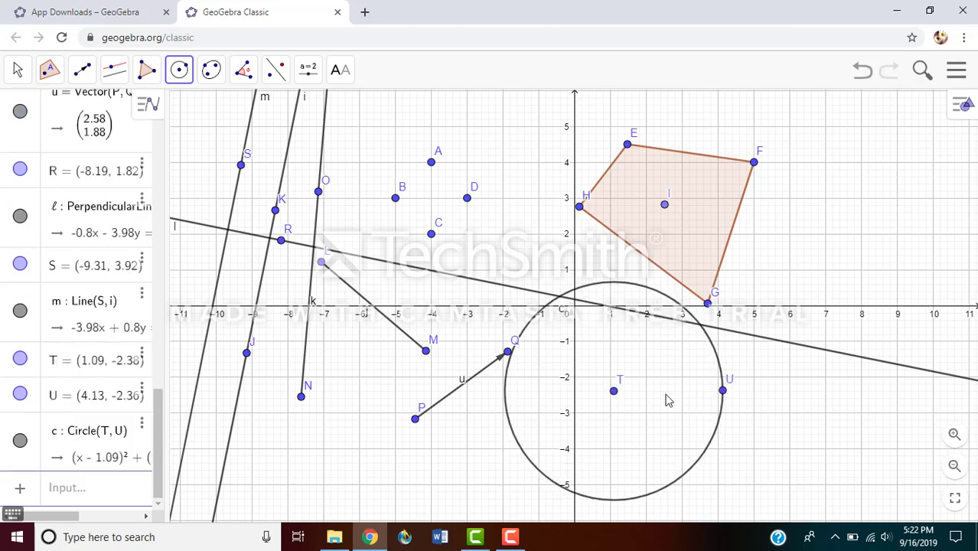
# - Draw a semicircle from about (2.79, -4.02) to about (5.15, -1.06)
pyautogui.click(193, 62)
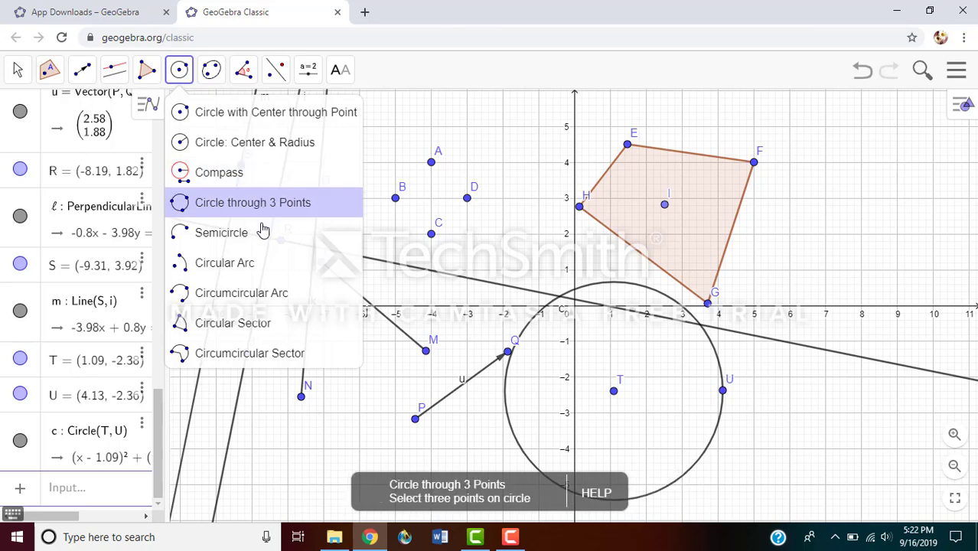
pyautogui.click(230, 232)
pyautogui.click(674, 450)
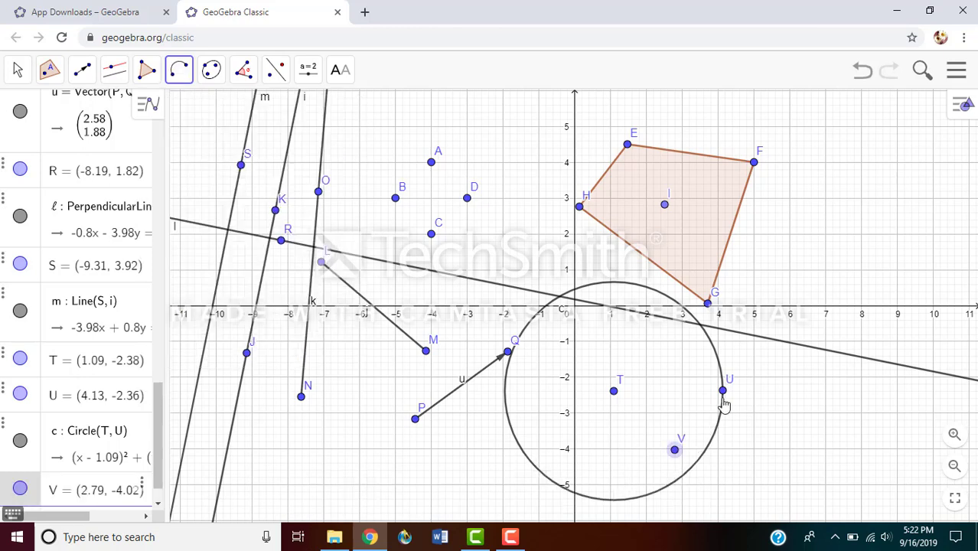
pyautogui.click(759, 344)
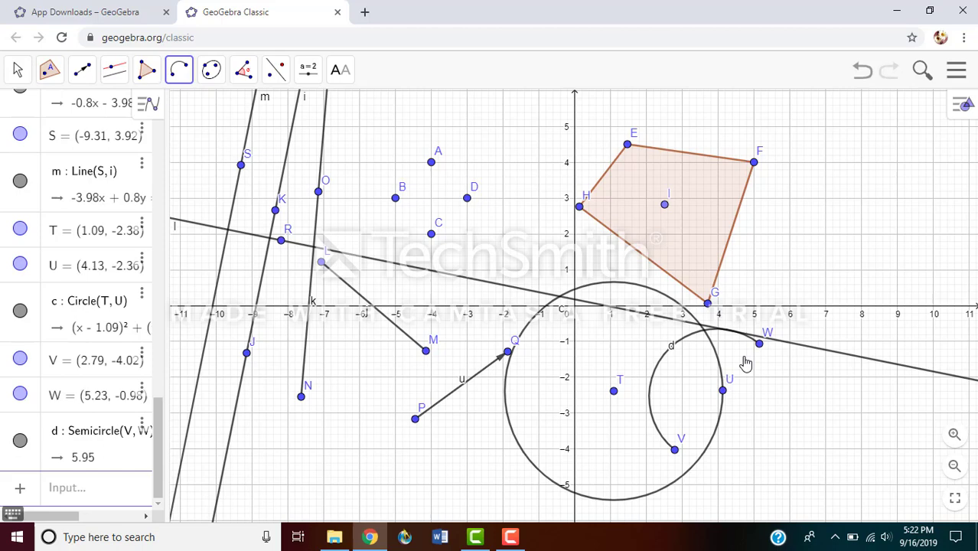
# - Draw a circular sector centered at T between points on the circle at about (2.57, 0.28) and about (-1.44, -0.7)
pyautogui.click(176, 77)
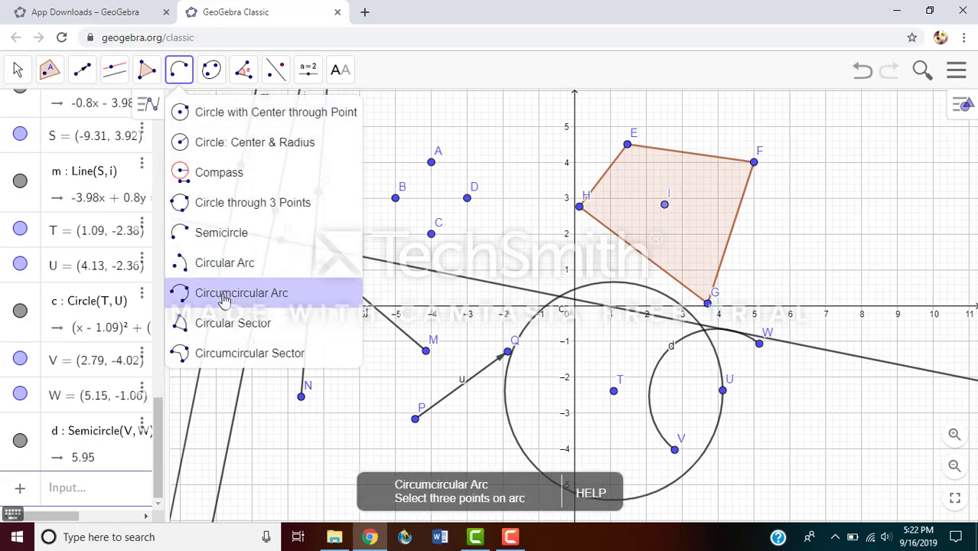
pyautogui.click(224, 325)
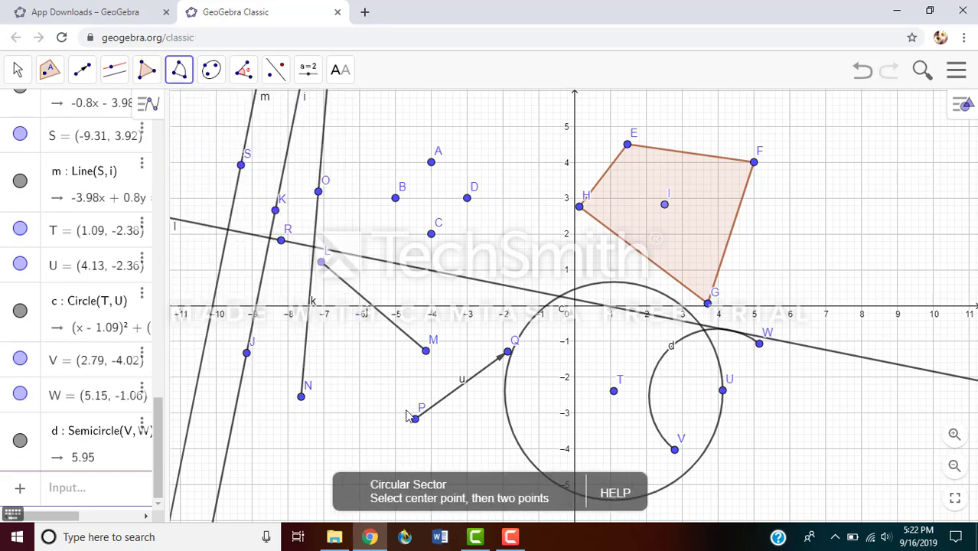
pyautogui.click(615, 392)
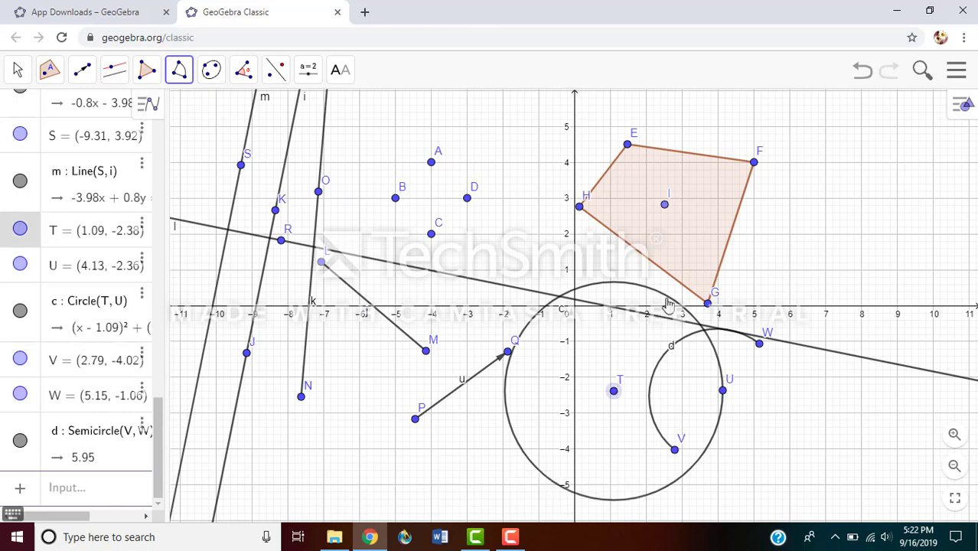
pyautogui.click(668, 299)
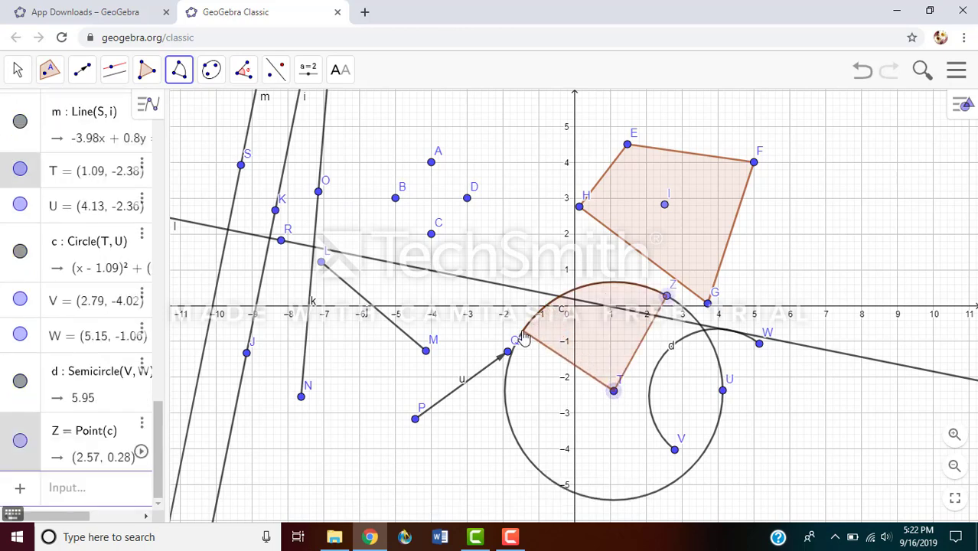
pyautogui.click(522, 333)
# - Move the sector's end point A₁ along the circle to about (-0.02, 0.45)
pyautogui.click(19, 71)
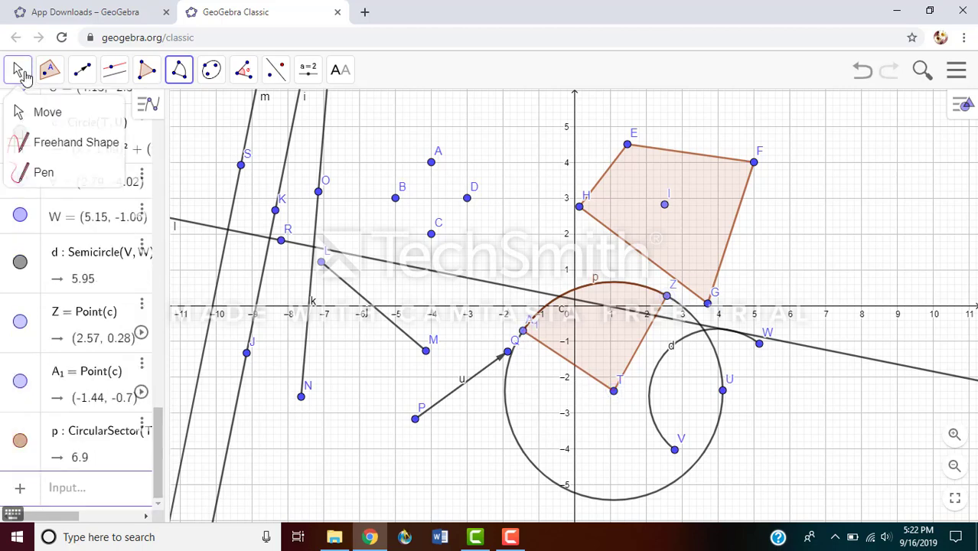
pyautogui.click(25, 113)
pyautogui.moveTo(522, 335); pyautogui.dragTo(562, 331)
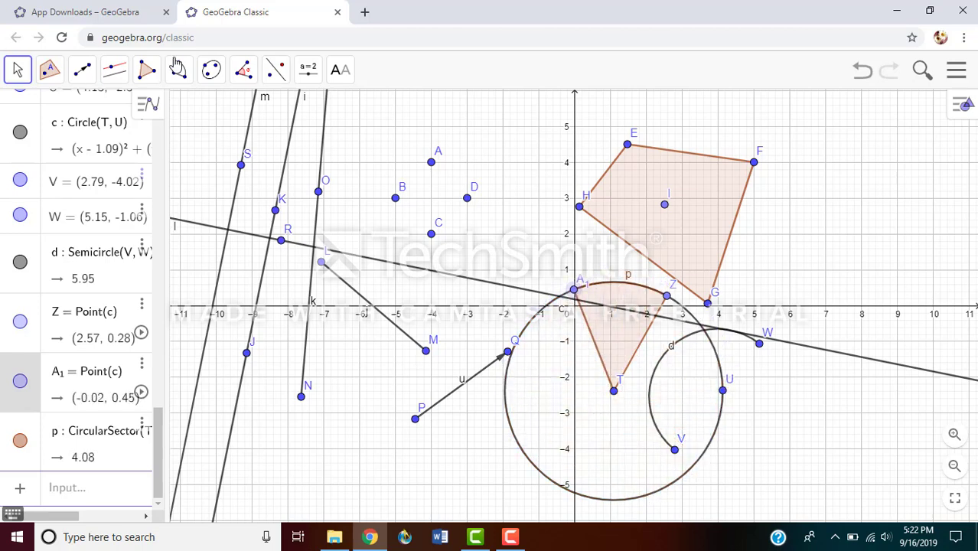
# - Draw an ellipse with foci at about (-1.15, 2.86) and (-2.69, 4.5), passing through about (-2.53, 3.54)
pyautogui.click(212, 71)
pyautogui.click(256, 117)
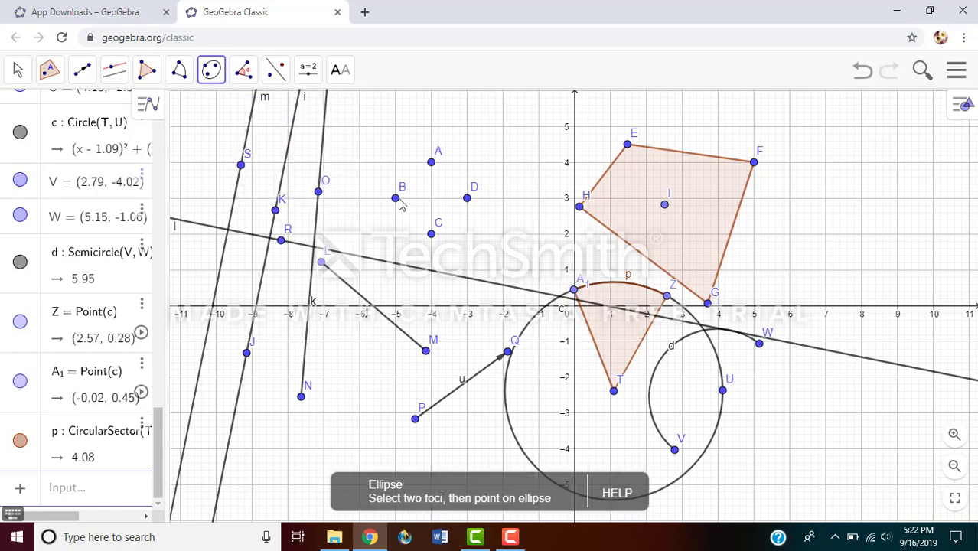
pyautogui.click(534, 202)
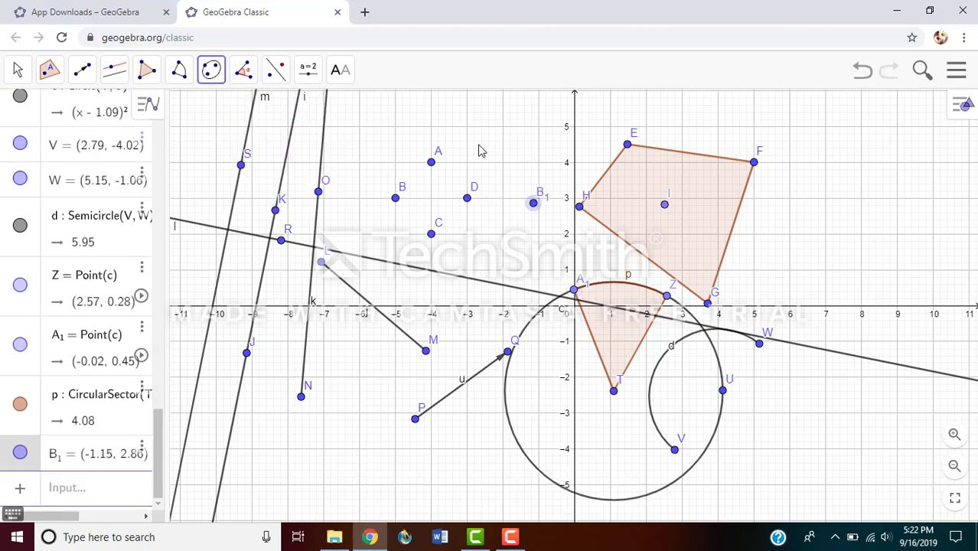
pyautogui.click(478, 144)
pyautogui.click(467, 198)
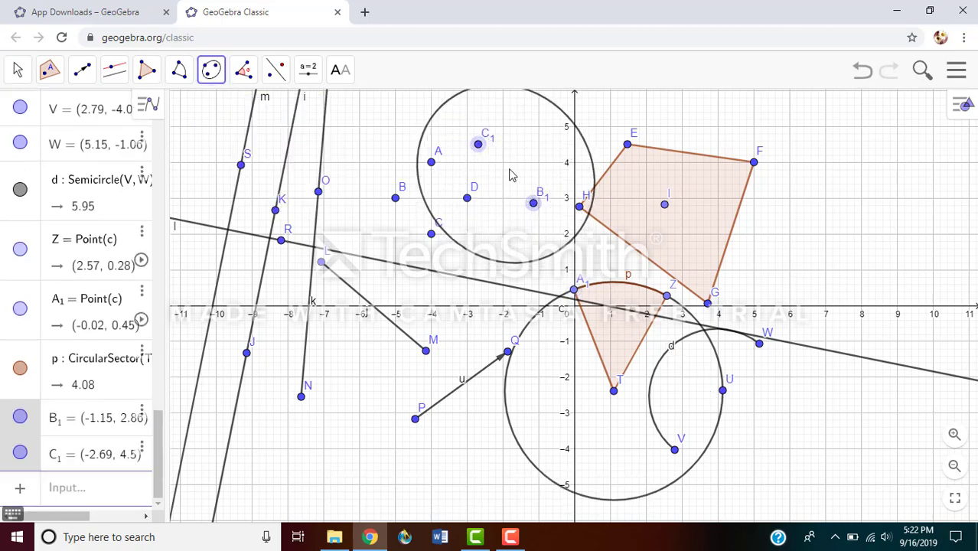
pyautogui.click(484, 179)
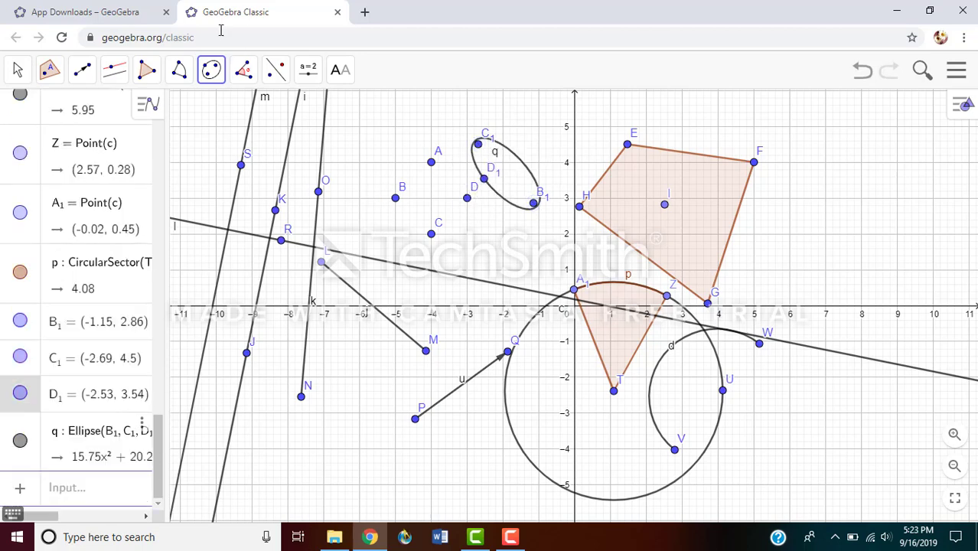
# - Construct an angle from about (-6.23, -3.3) to about (-3.41, -0.74) with its vertex at about (-6.53, 0.16)
pyautogui.click(243, 70)
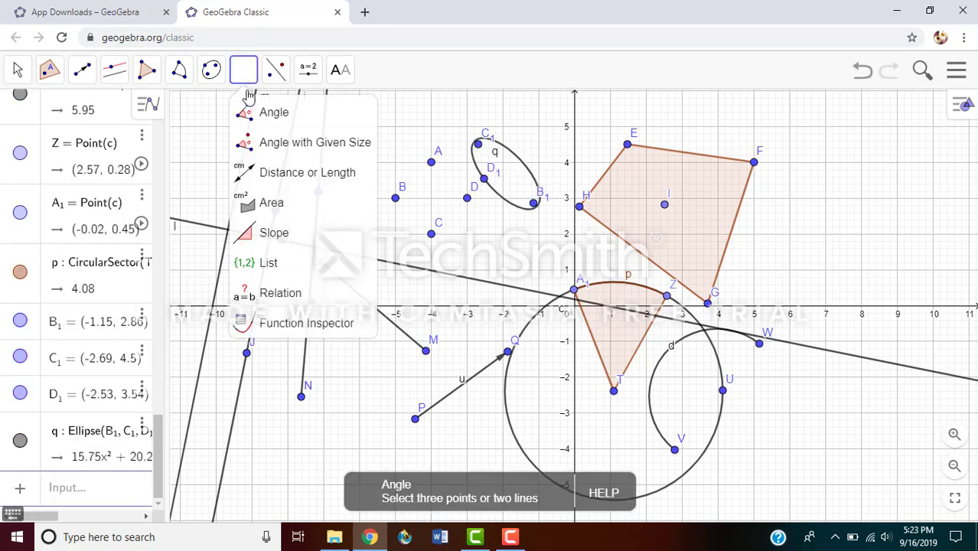
pyautogui.click(351, 423)
pyautogui.click(341, 299)
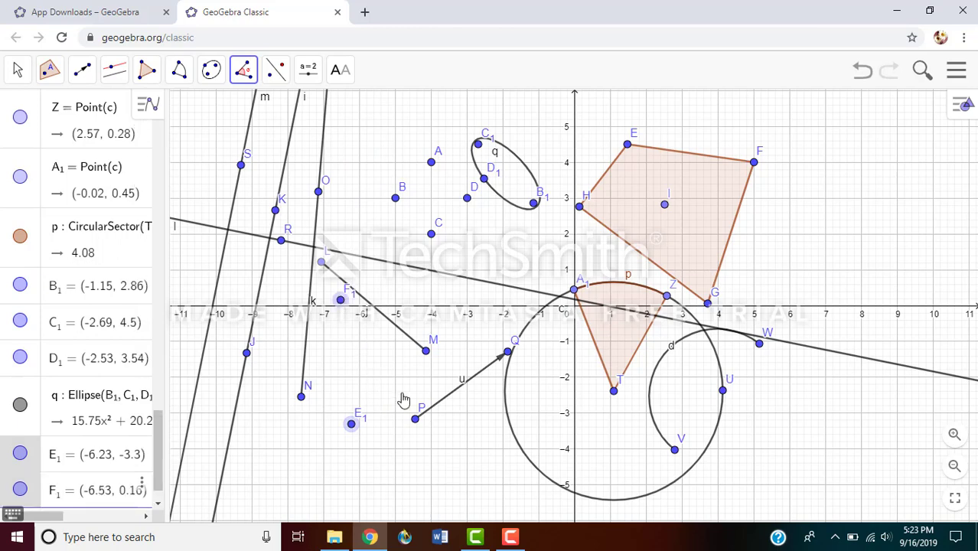
pyautogui.click(452, 332)
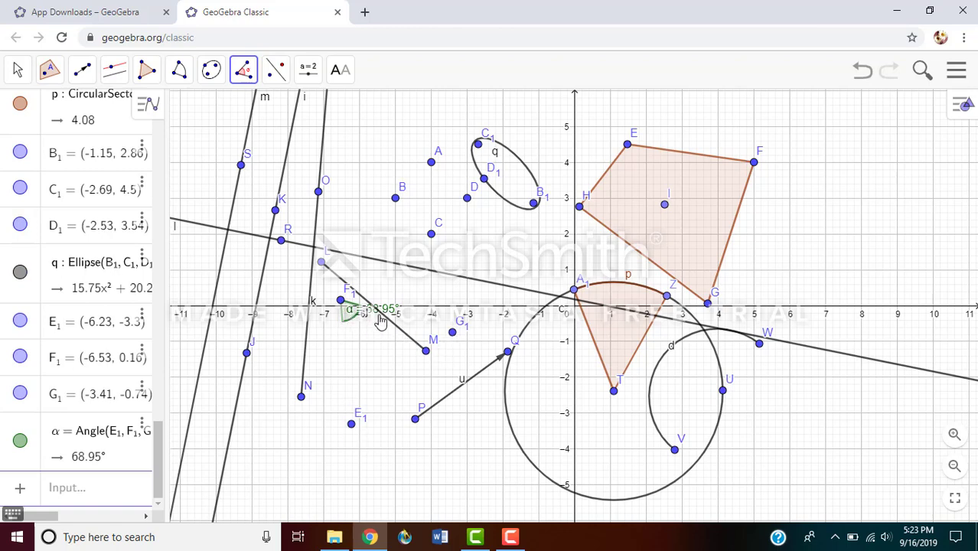
# - Reflect a new point at about (-6.37, 2.96) about the perpendicular line ℓ
pyautogui.click(277, 70)
pyautogui.click(313, 111)
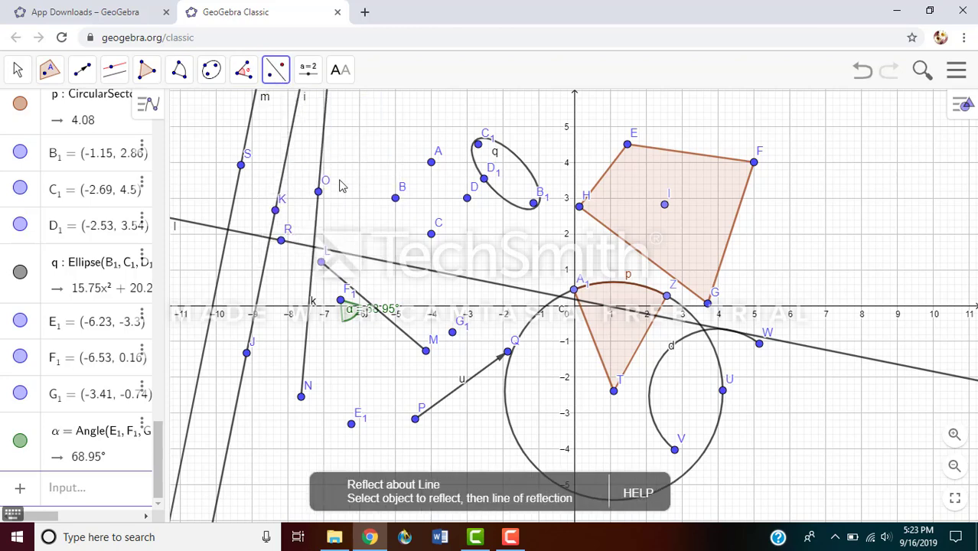
pyautogui.click(352, 258)
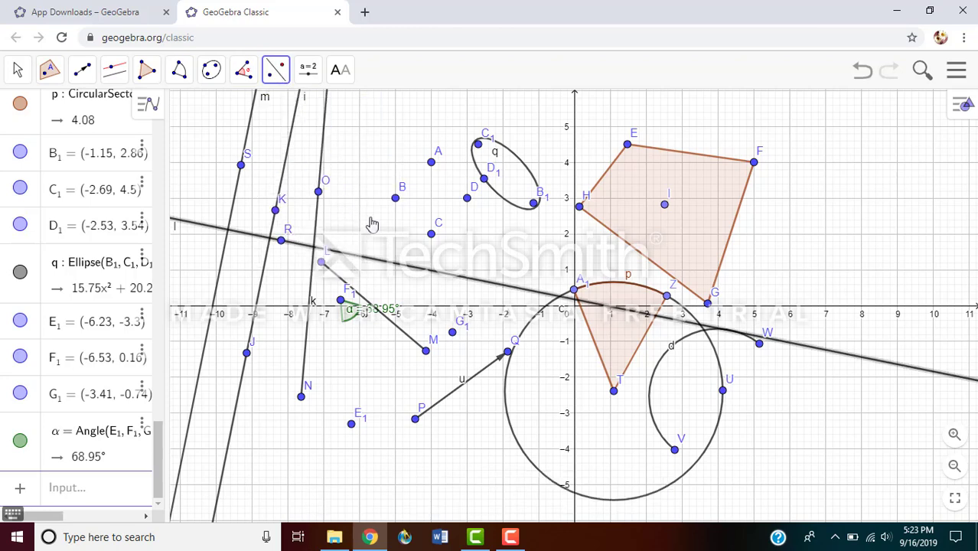
pyautogui.click(347, 199)
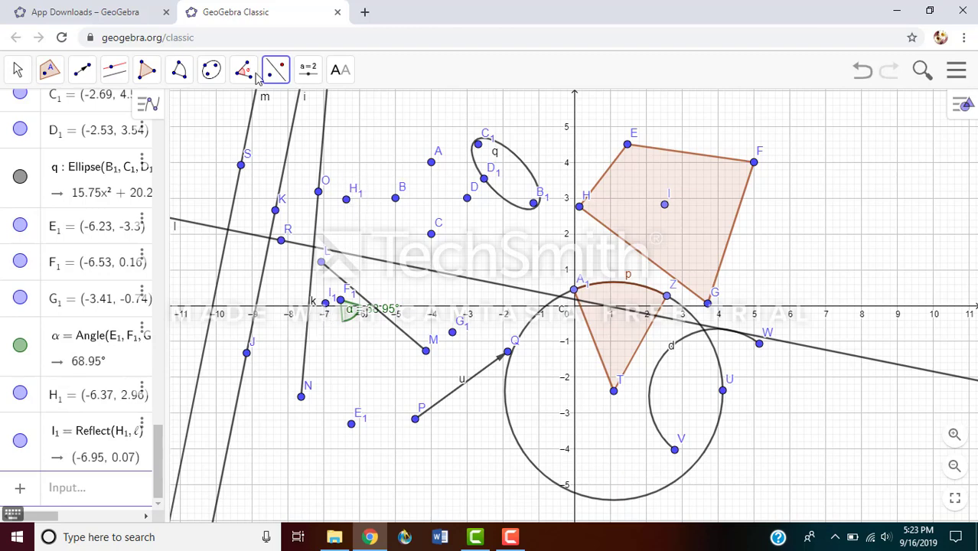
# - Start a new blank construction without saving the current one, and narrow the Algebra view to enlarge the graphics area
pyautogui.click(309, 73)
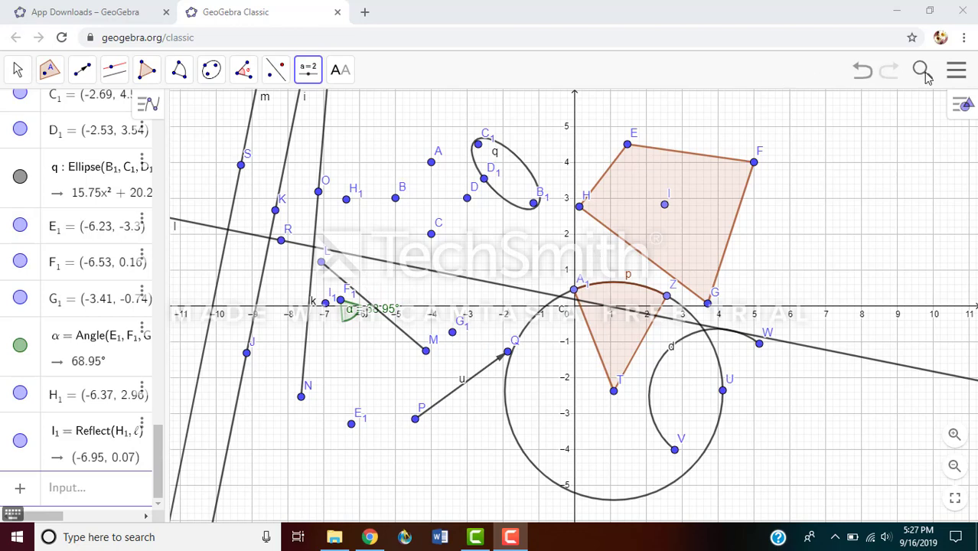
pyautogui.click(955, 71)
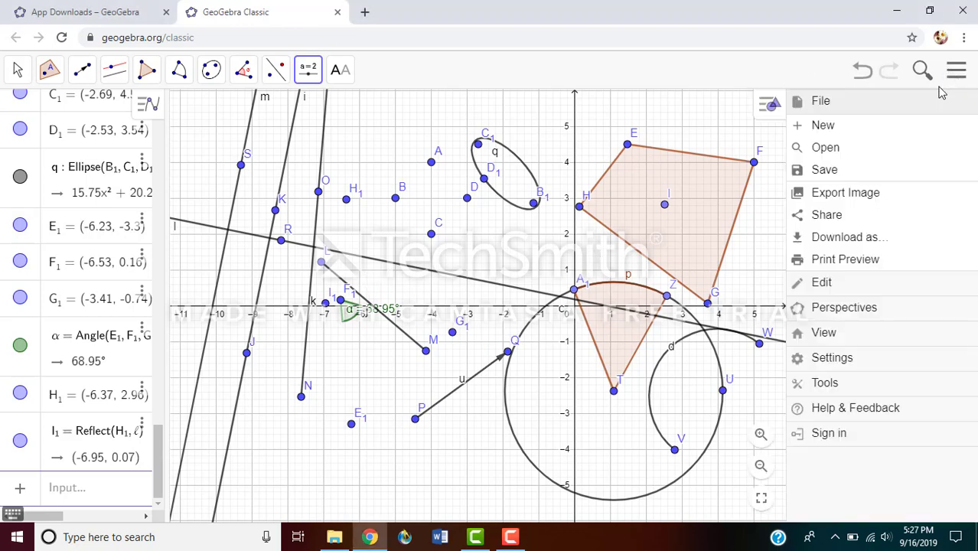
pyautogui.click(865, 130)
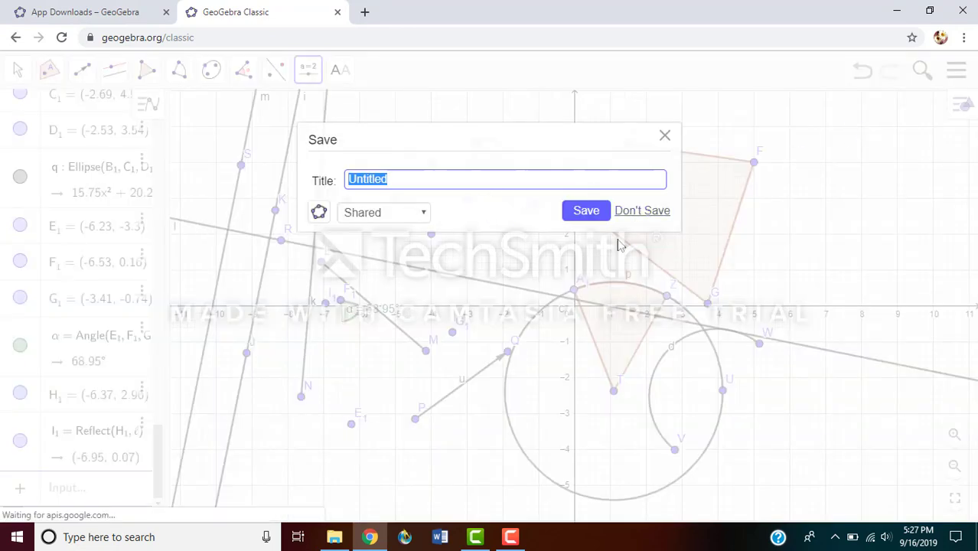
pyautogui.click(648, 211)
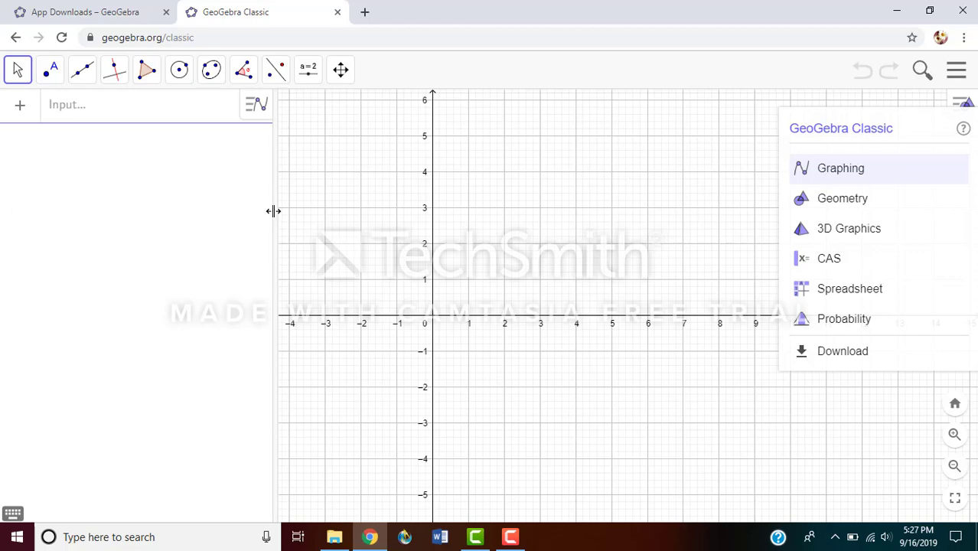
pyautogui.moveTo(273, 210); pyautogui.dragTo(157, 186)
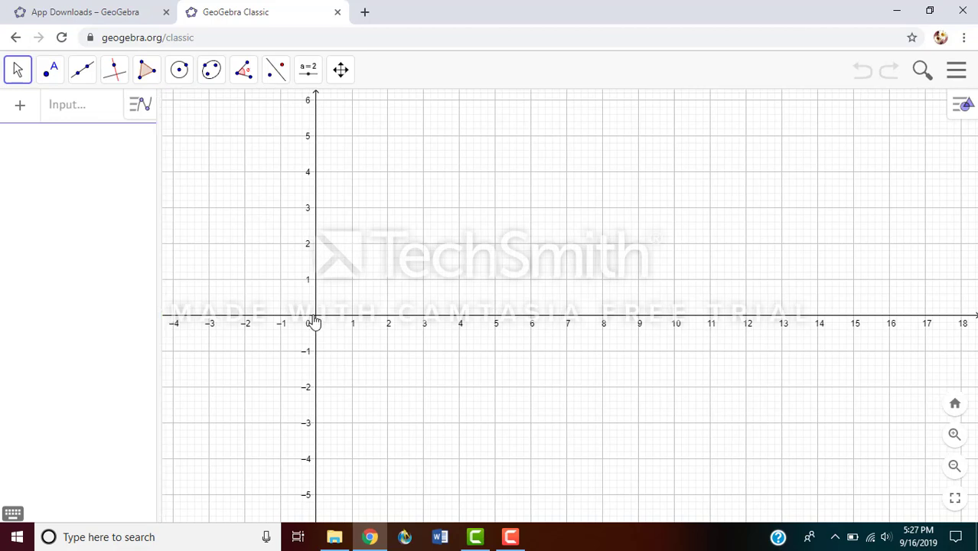
pyautogui.moveTo(319, 317); pyautogui.dragTo(530, 325)
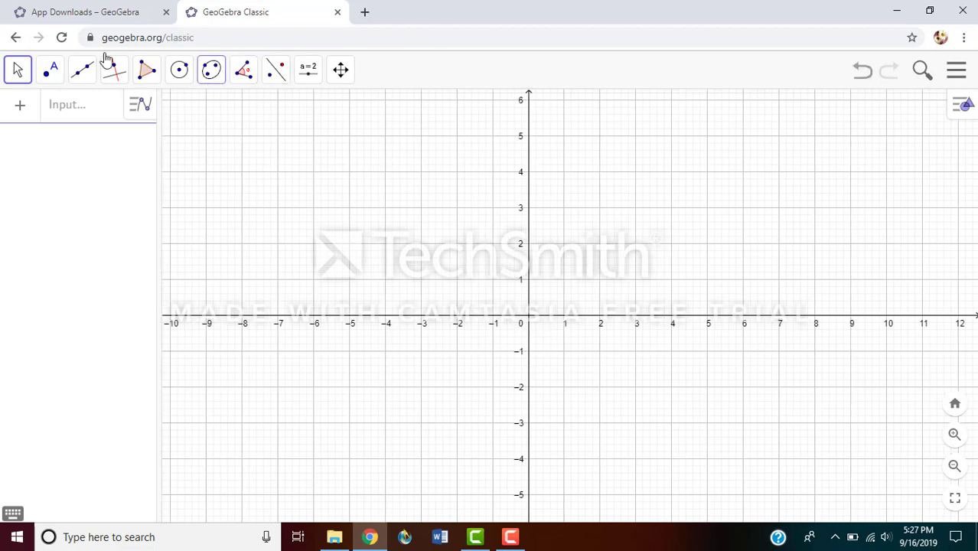
pyautogui.click(147, 72)
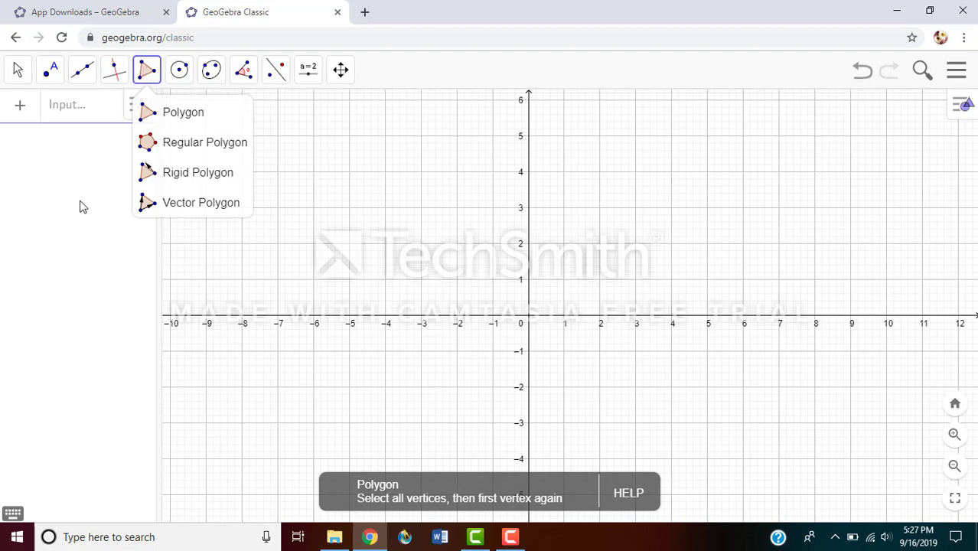
pyautogui.click(142, 75)
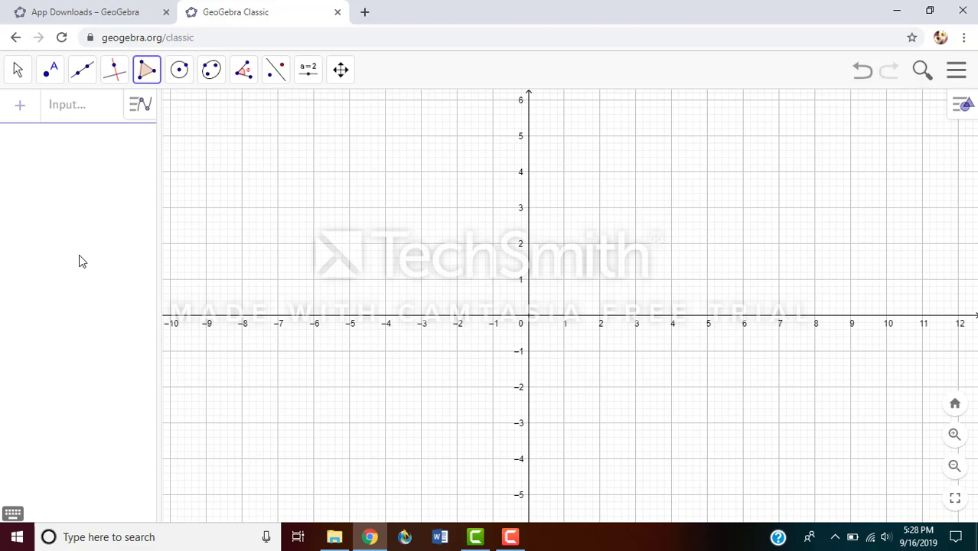
pyautogui.click(142, 75)
pyautogui.click(169, 110)
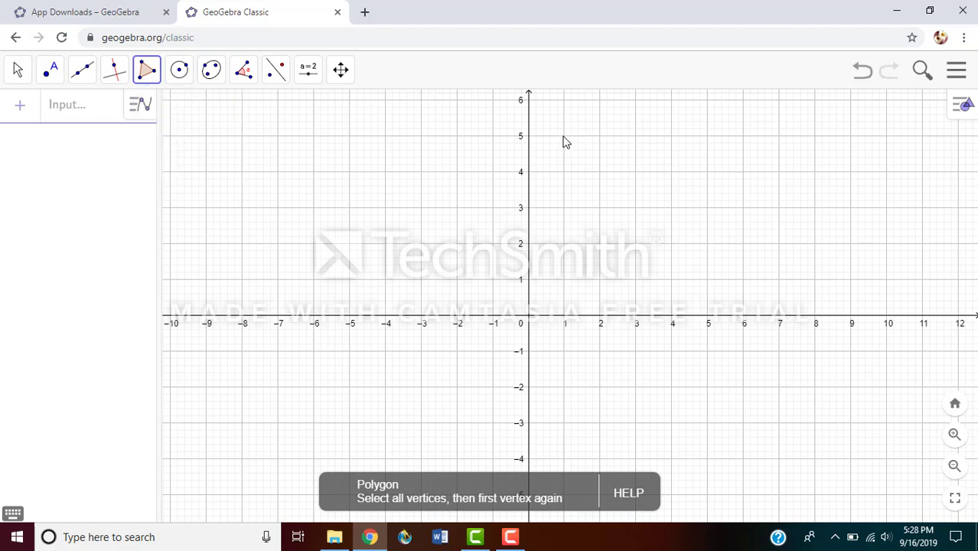
# - Place a point at (1, 5) on the empty coordinate plane
pyautogui.click(48, 69)
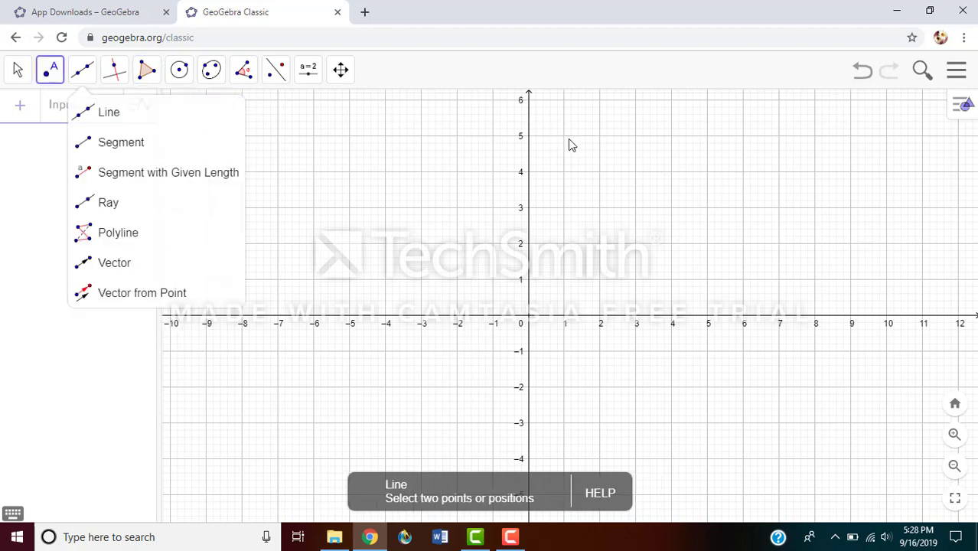
pyautogui.click(48, 71)
pyautogui.click(55, 111)
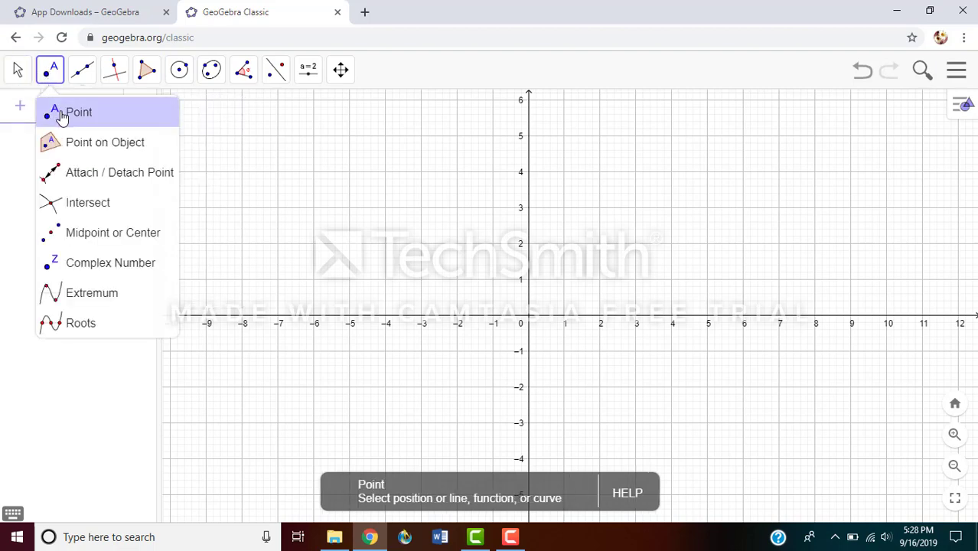
pyautogui.click(565, 137)
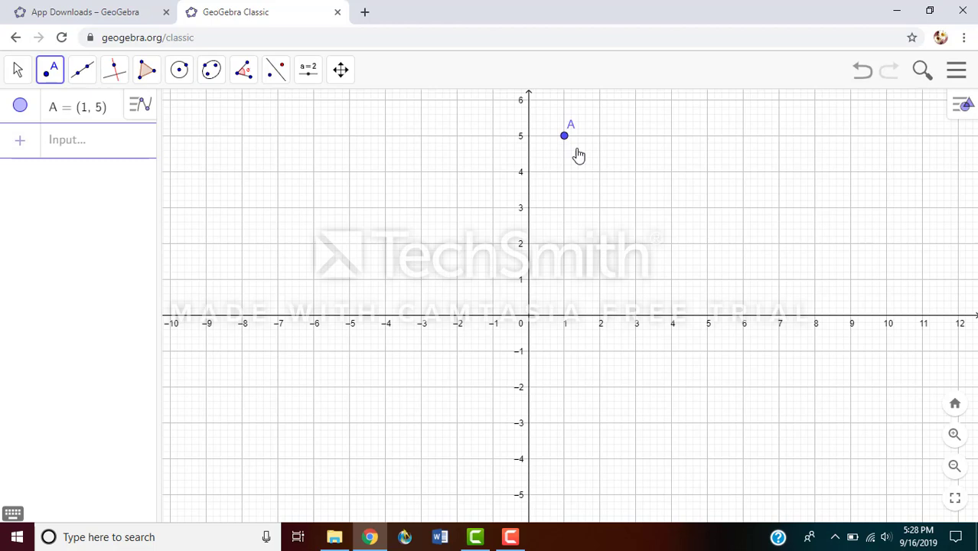
# - Plot points at (4, 5) and (3, 2), and join A, B and C into a triangle with the Polygon tool
pyautogui.click(673, 138)
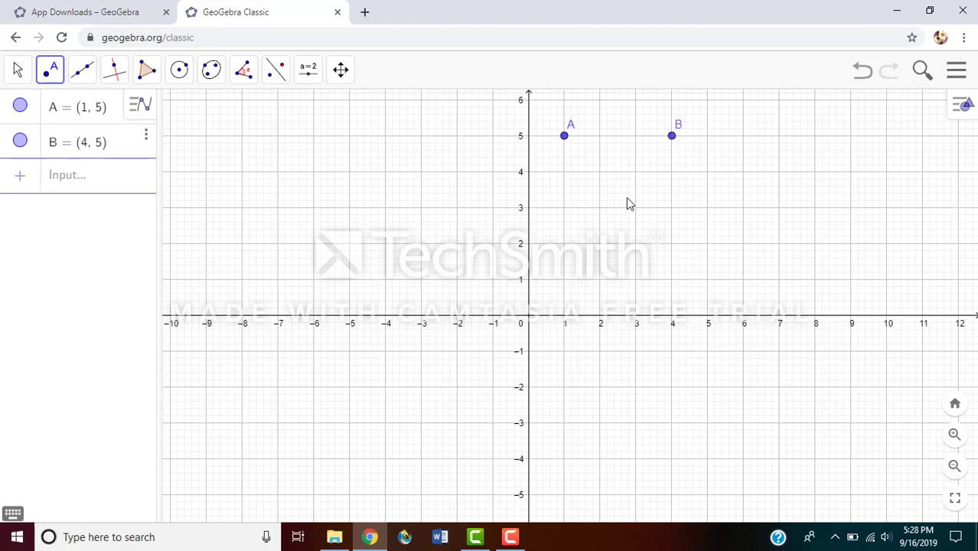
pyautogui.click(635, 245)
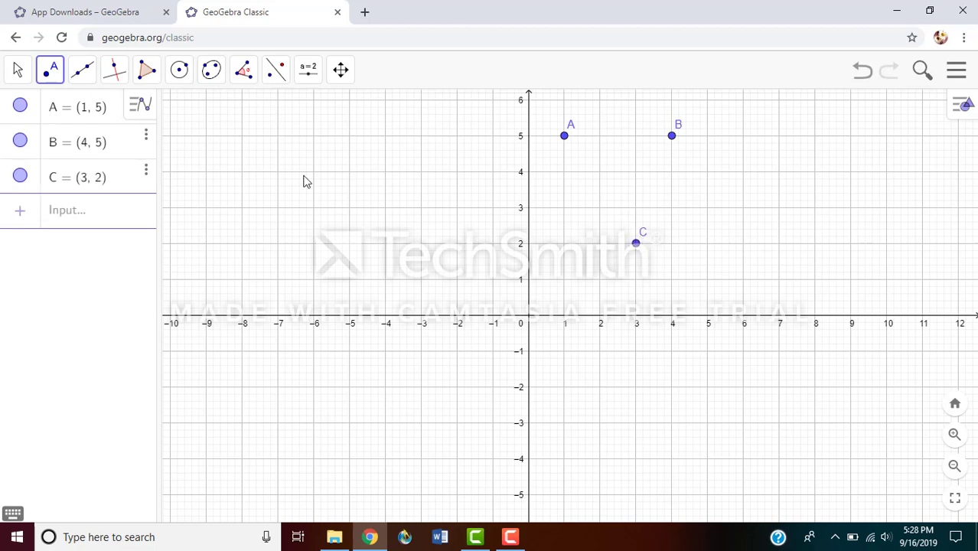
pyautogui.click(146, 74)
pyautogui.click(248, 118)
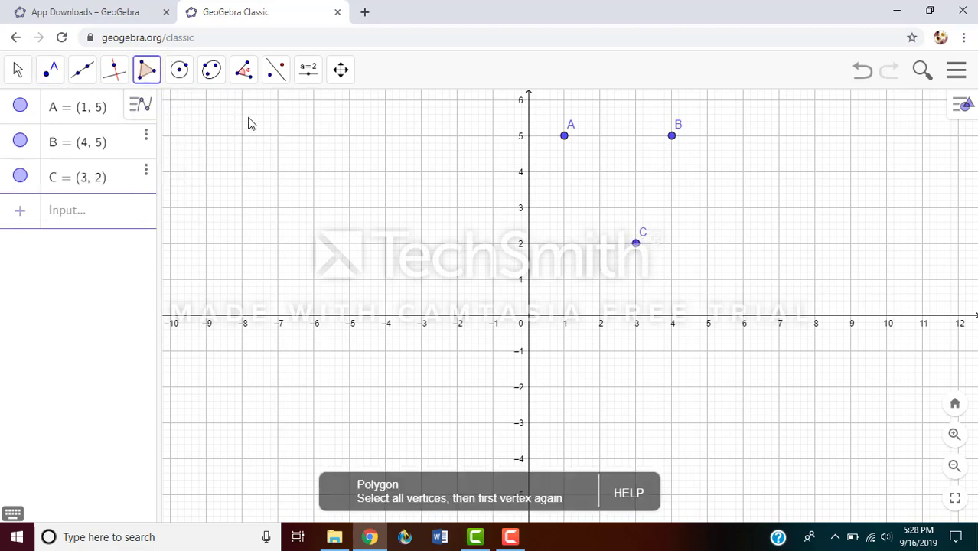
pyautogui.click(565, 138)
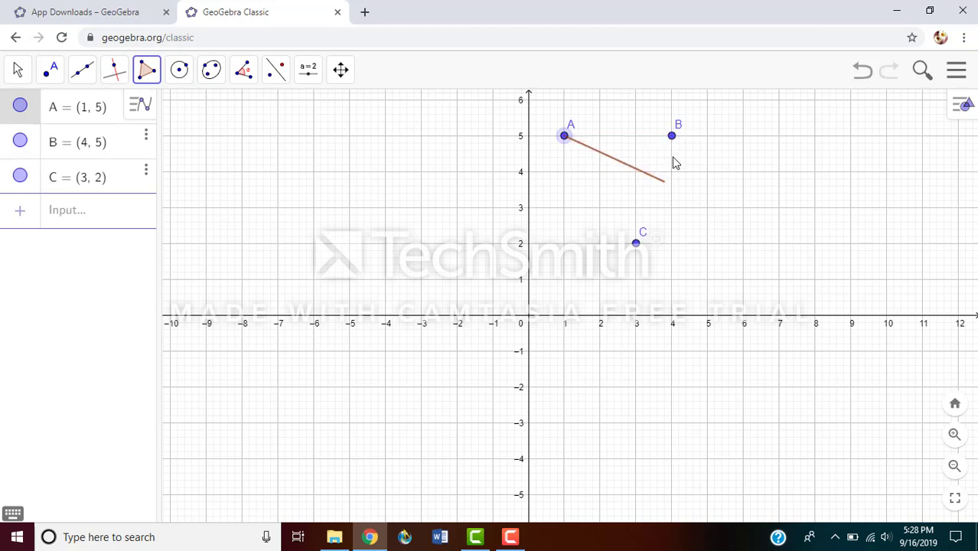
pyautogui.click(672, 138)
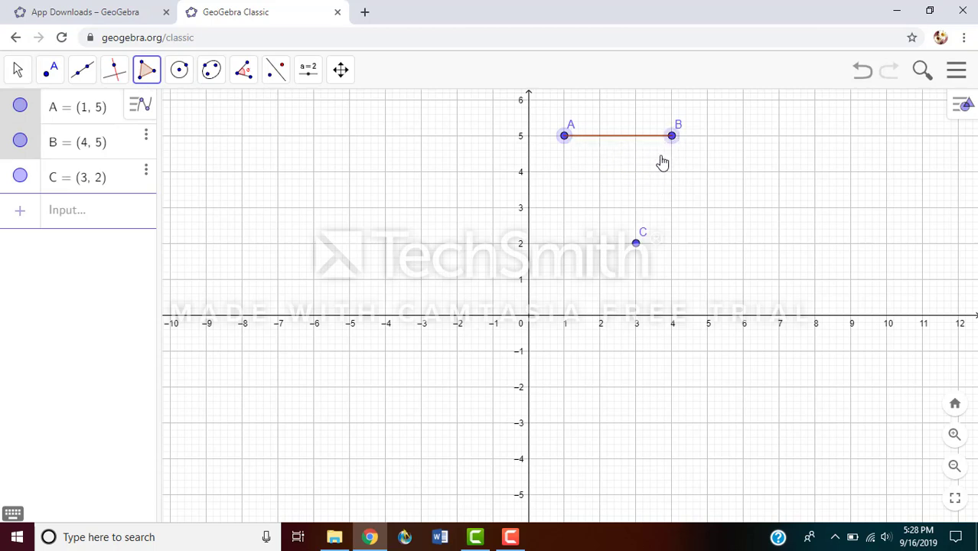
pyautogui.click(636, 243)
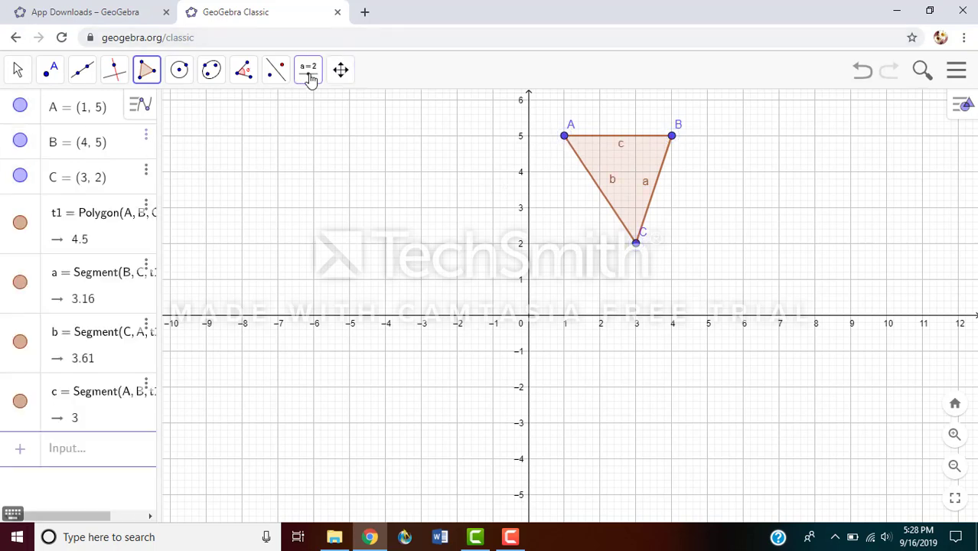
# - Hide the labels of the triangle's three sides, a, b and c
pyautogui.click(269, 80)
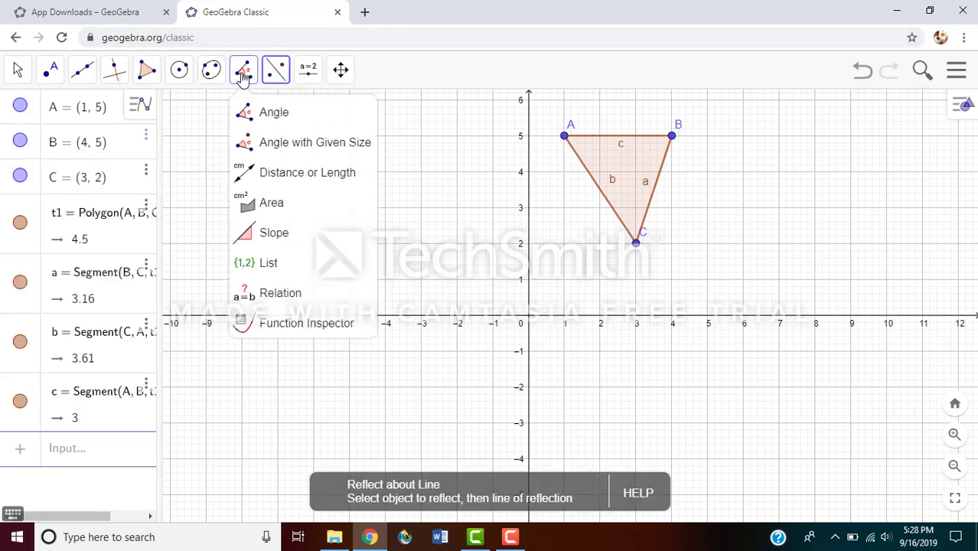
pyautogui.click(342, 73)
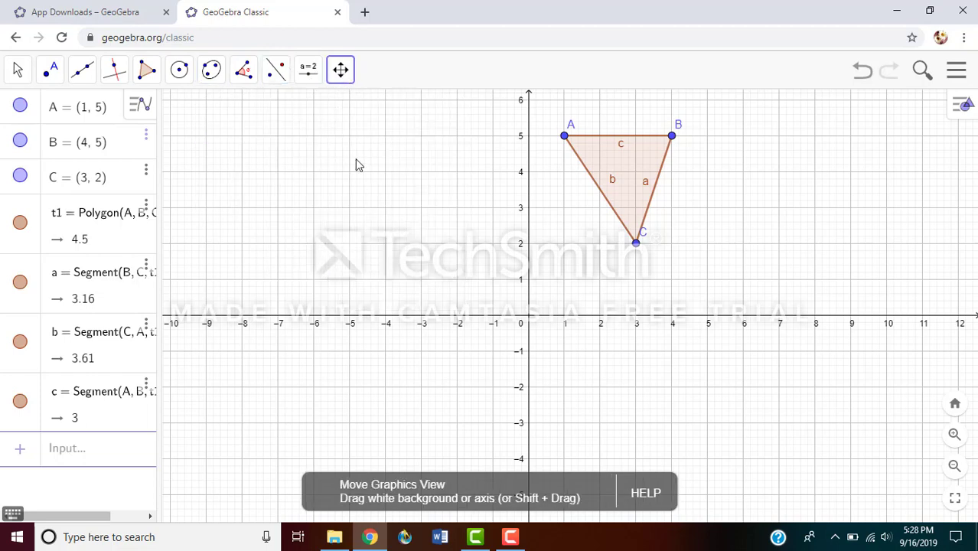
pyautogui.click(375, 233)
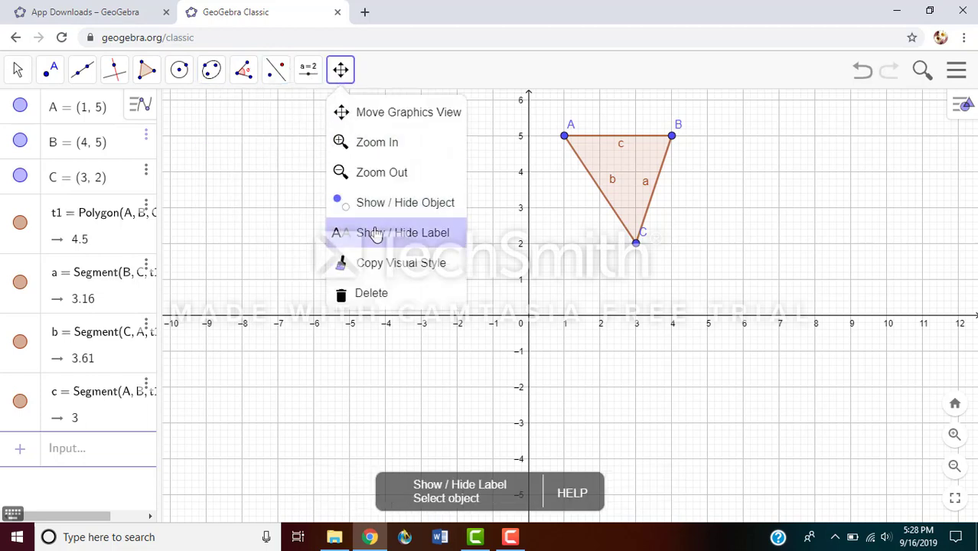
pyautogui.click(623, 148)
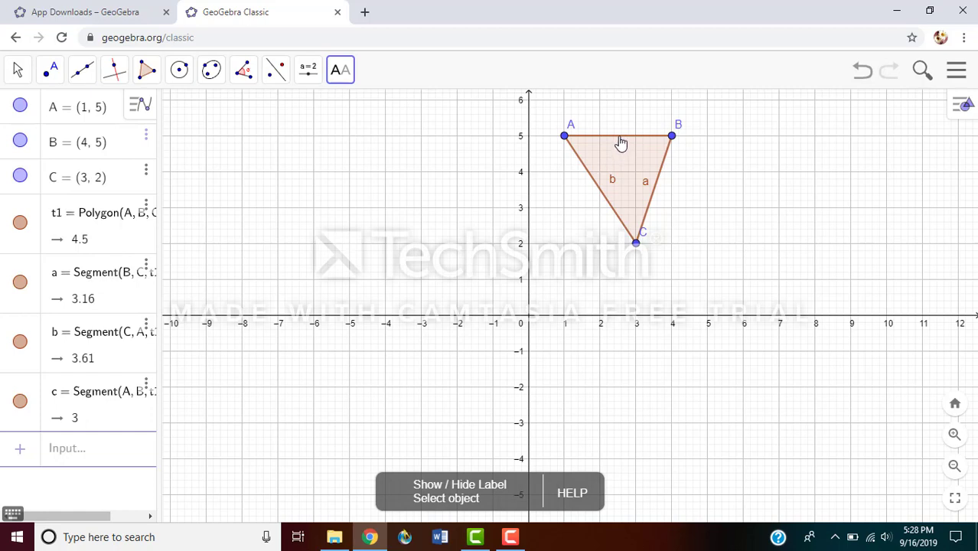
pyautogui.click(601, 192)
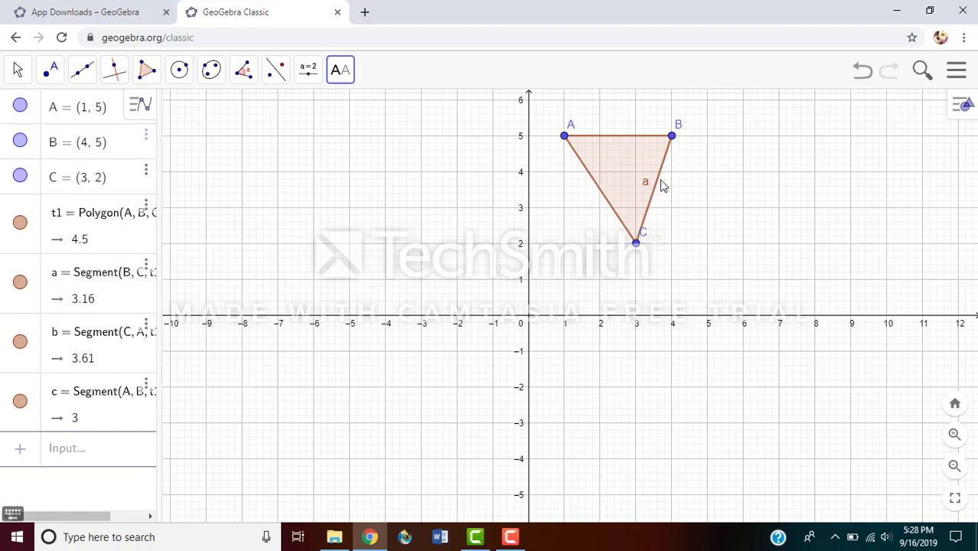
pyautogui.click(660, 186)
pyautogui.click(18, 72)
# - Measure the area of triangle ABC and place the area text just outside side BC
pyautogui.click(277, 71)
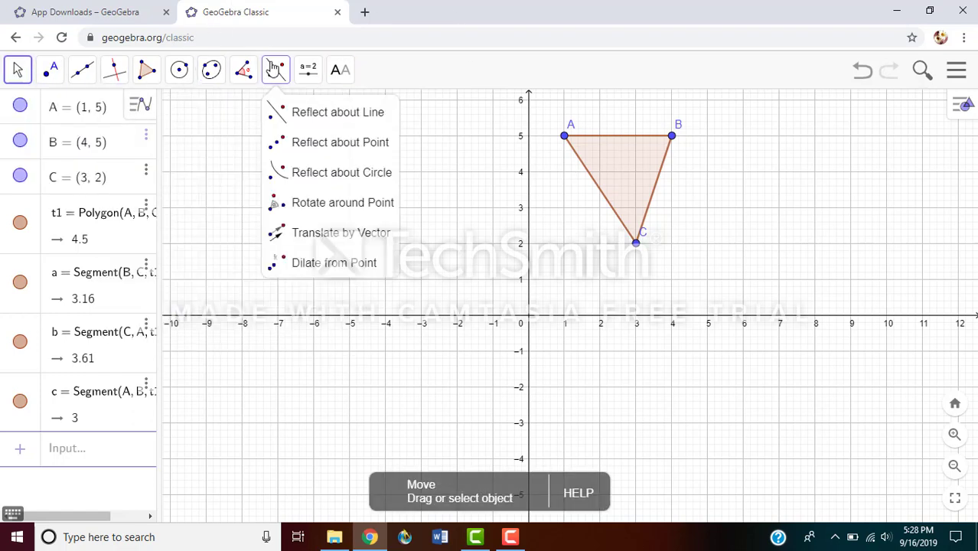
pyautogui.moveTo(253, 72)
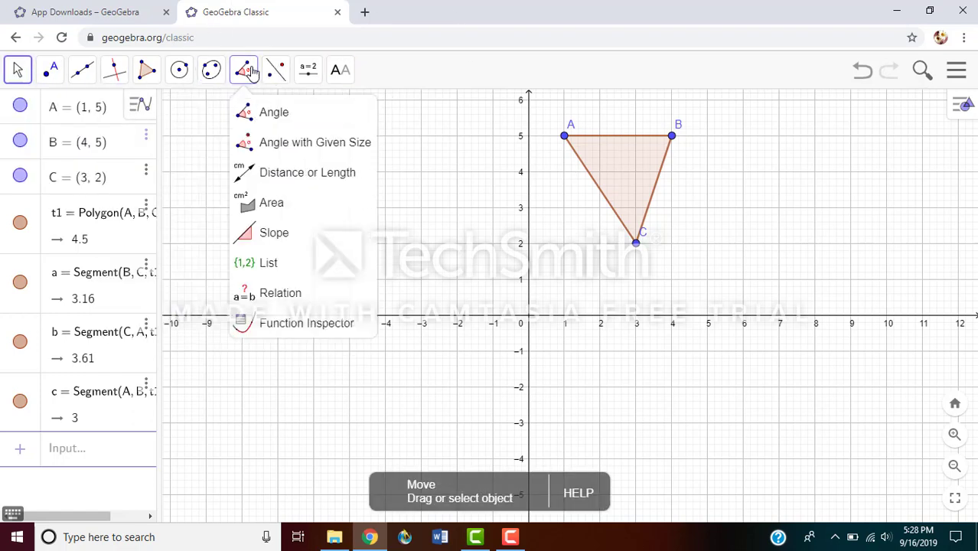
pyautogui.click(260, 203)
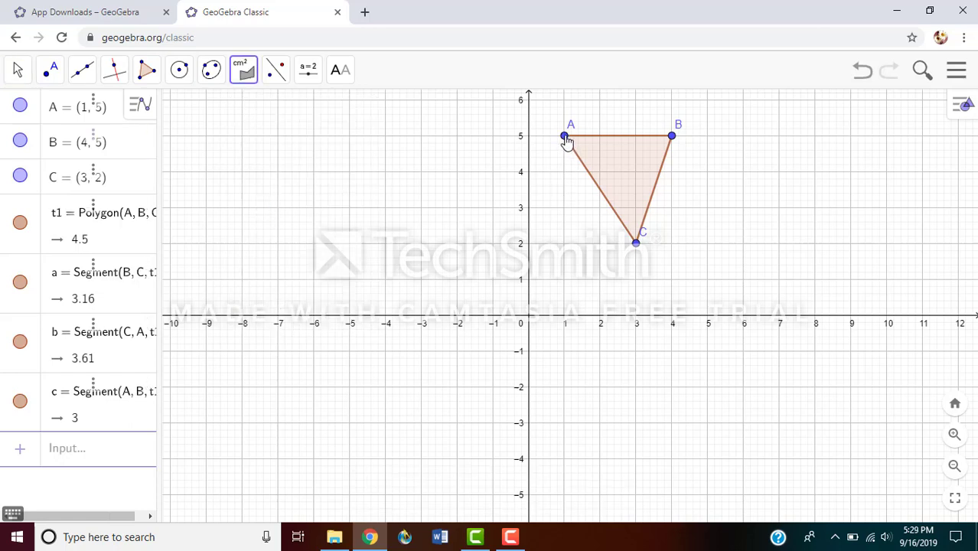
pyautogui.click(624, 170)
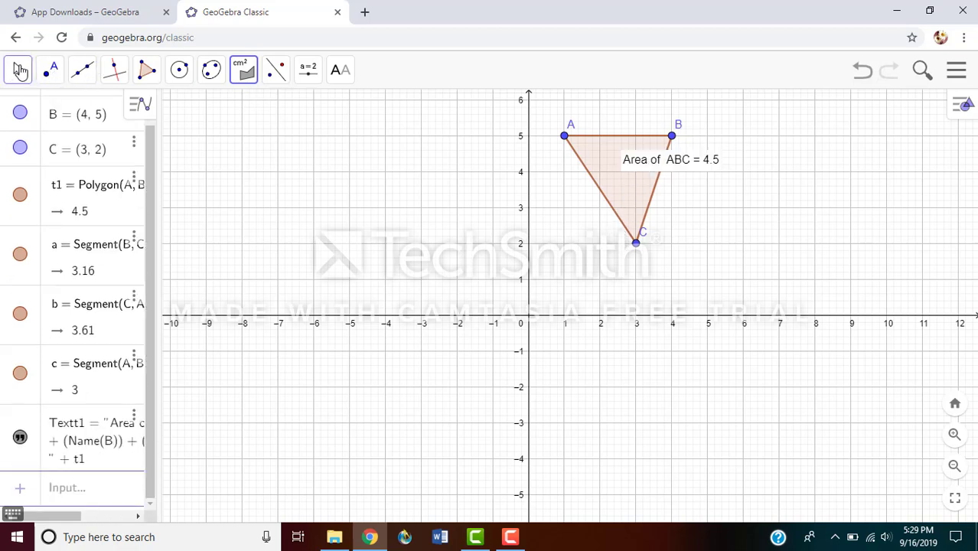
pyautogui.click(18, 70)
pyautogui.moveTo(706, 163); pyautogui.dragTo(846, 245)
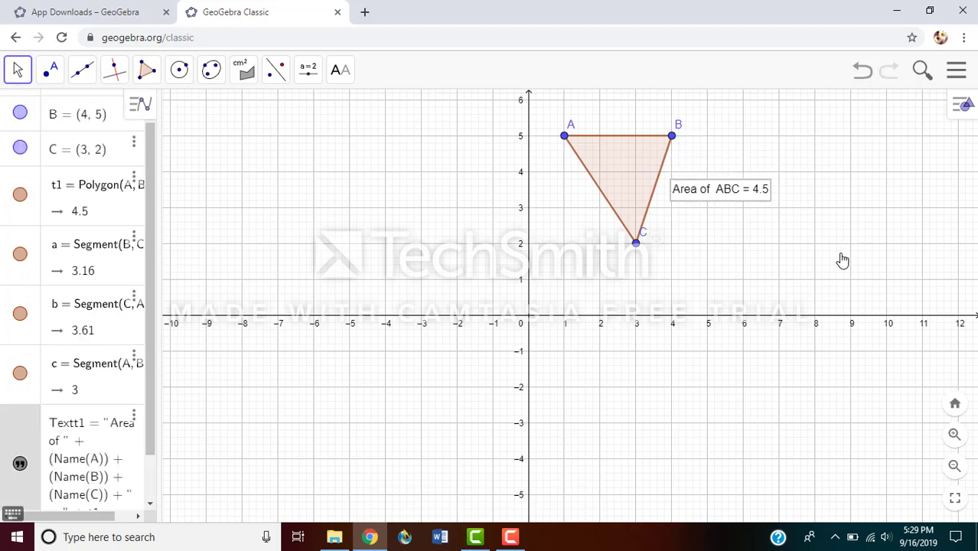
# - Reshape the triangle by moving vertex A to about (0.9, 5.3) and vertex B to about (8.24, 5.2)
pyautogui.moveTo(564, 139)
pyautogui.mouseDown()
pyautogui.moveTo(504, 149)
pyautogui.moveTo(443, 186)
pyautogui.moveTo(408, 246)
pyautogui.moveTo(440, 289)
pyautogui.moveTo(409, 200)
pyautogui.moveTo(476, 120)
pyautogui.moveTo(580, 130)
pyautogui.mouseUp()
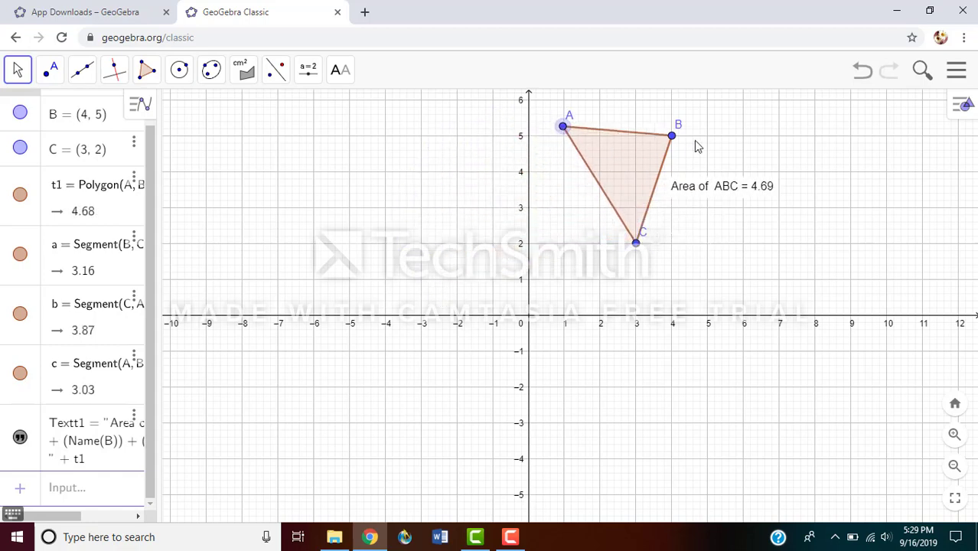
pyautogui.moveTo(686, 144); pyautogui.dragTo(845, 143)
pyautogui.click(82, 70)
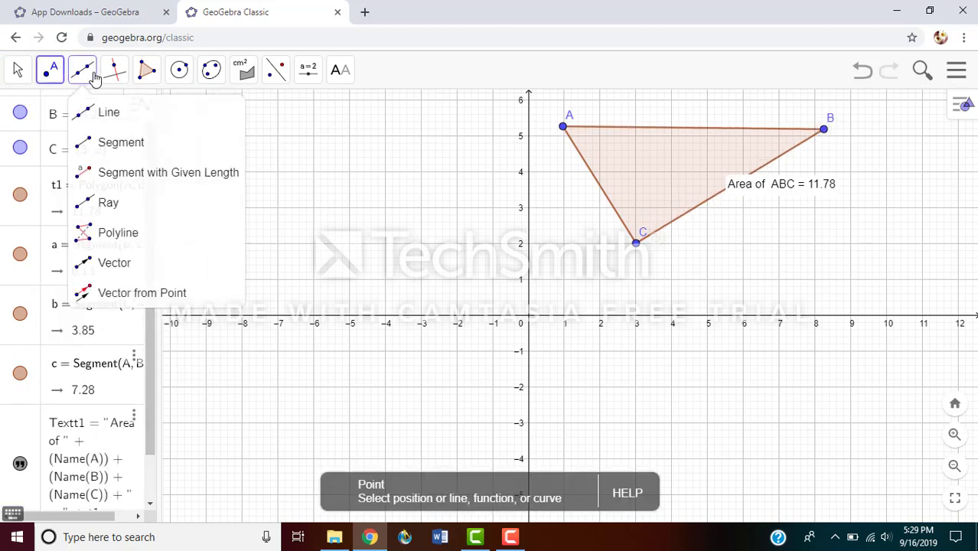
pyautogui.click(98, 109)
pyautogui.click(52, 70)
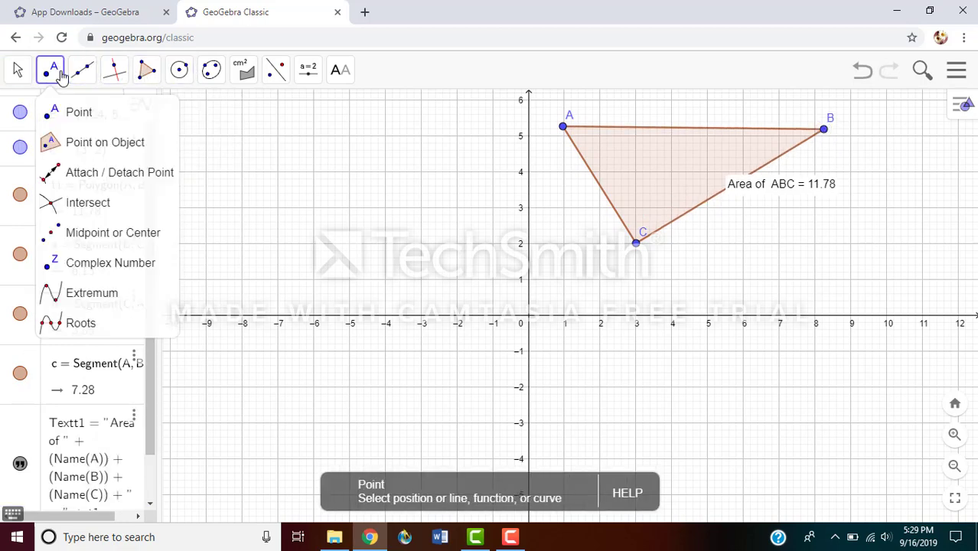
pyautogui.click(340, 70)
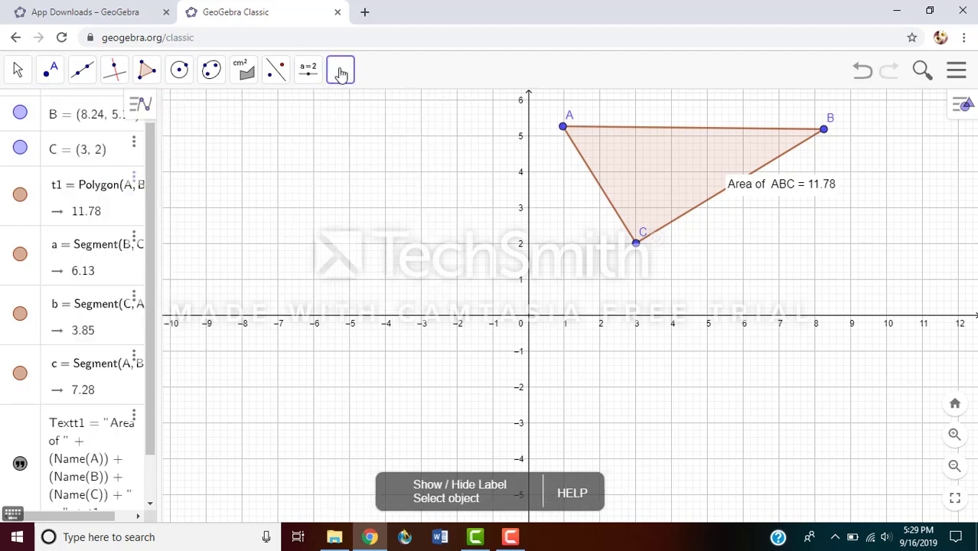
pyautogui.click(341, 70)
pyautogui.moveTo(307, 71)
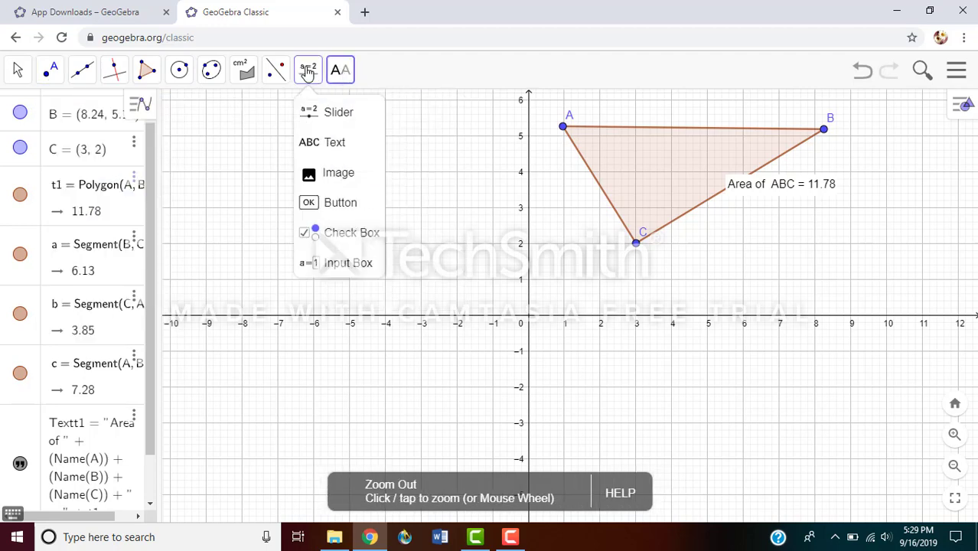
pyautogui.click(310, 143)
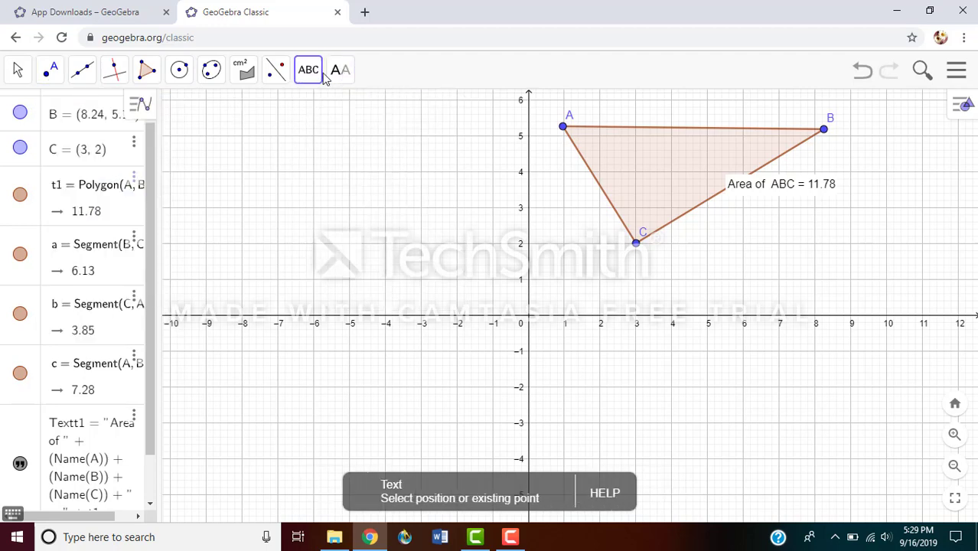
# - Measure the triangle's three interior angles at vertices A, B and C with the Angle tool
pyautogui.moveTo(253, 81)
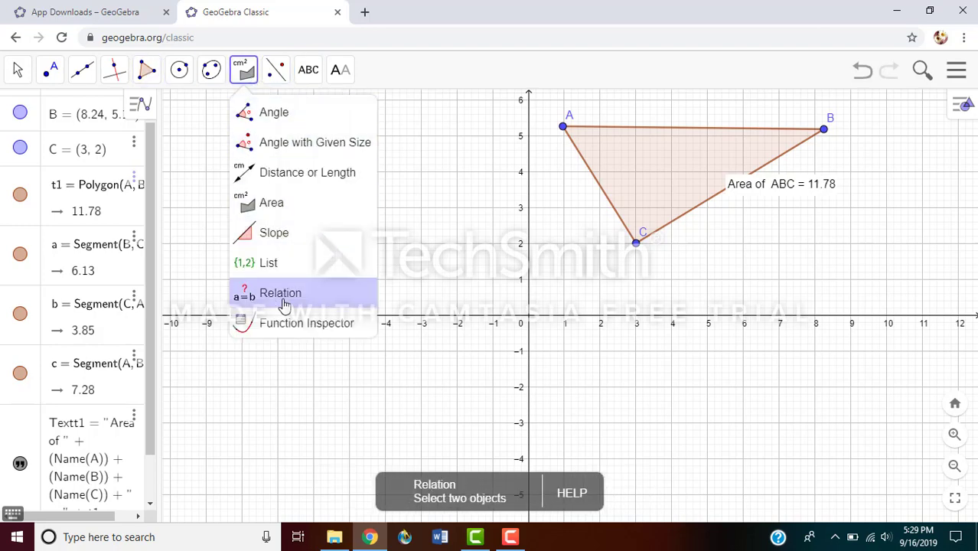
pyautogui.click(275, 115)
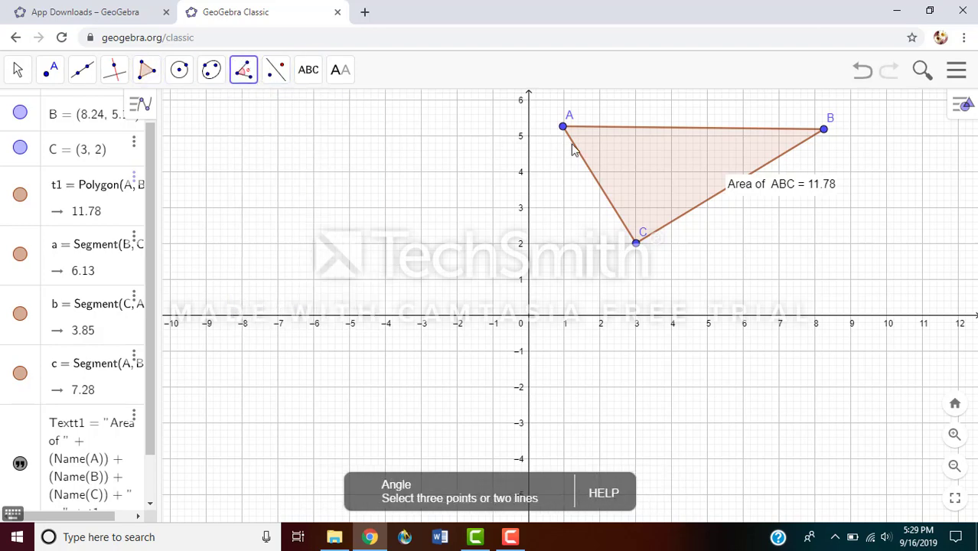
pyautogui.click(637, 245)
pyautogui.click(562, 128)
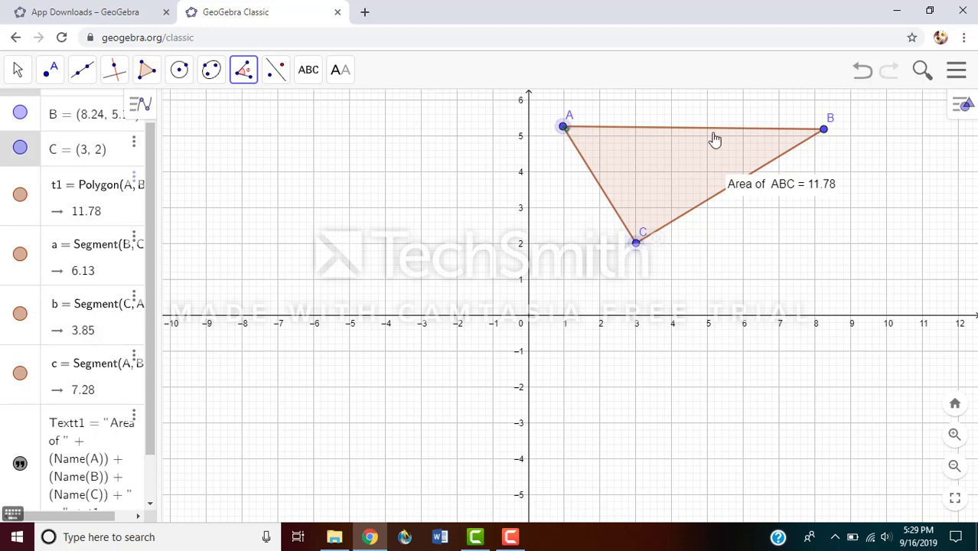
pyautogui.click(824, 131)
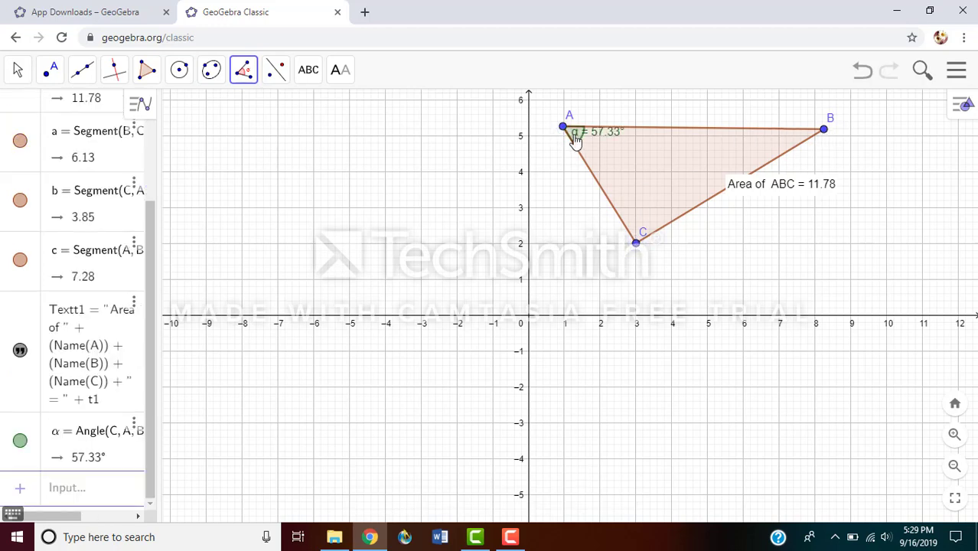
pyautogui.click(824, 131)
pyautogui.click(636, 244)
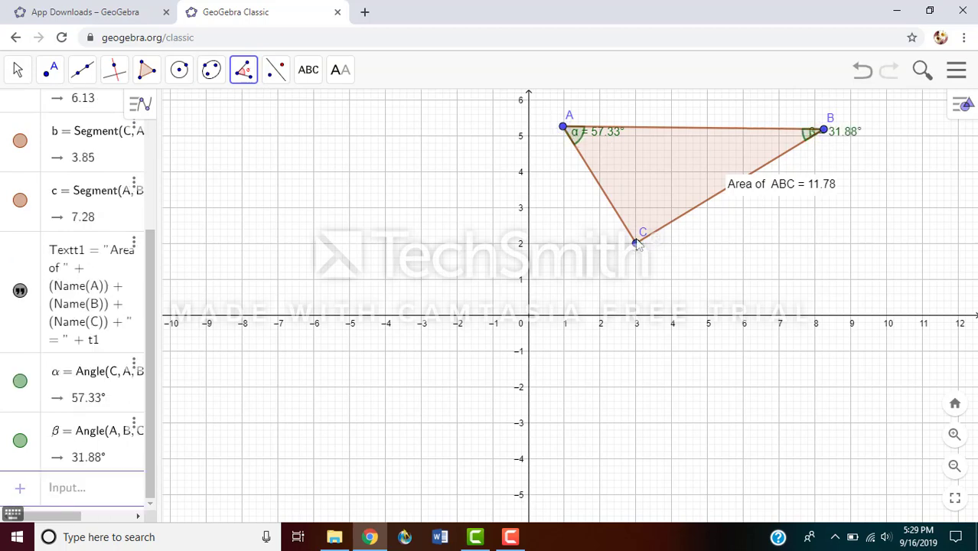
pyautogui.click(824, 131)
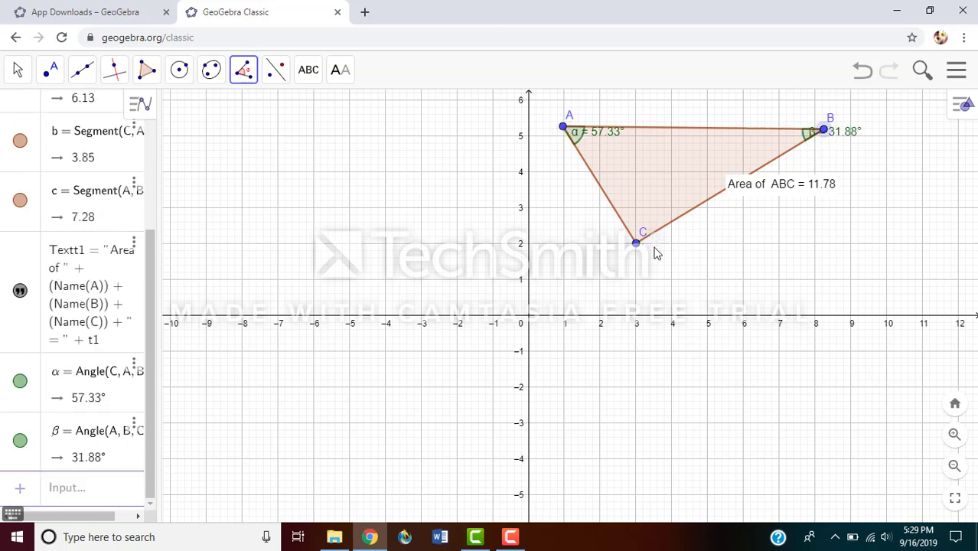
pyautogui.click(636, 244)
pyautogui.click(563, 127)
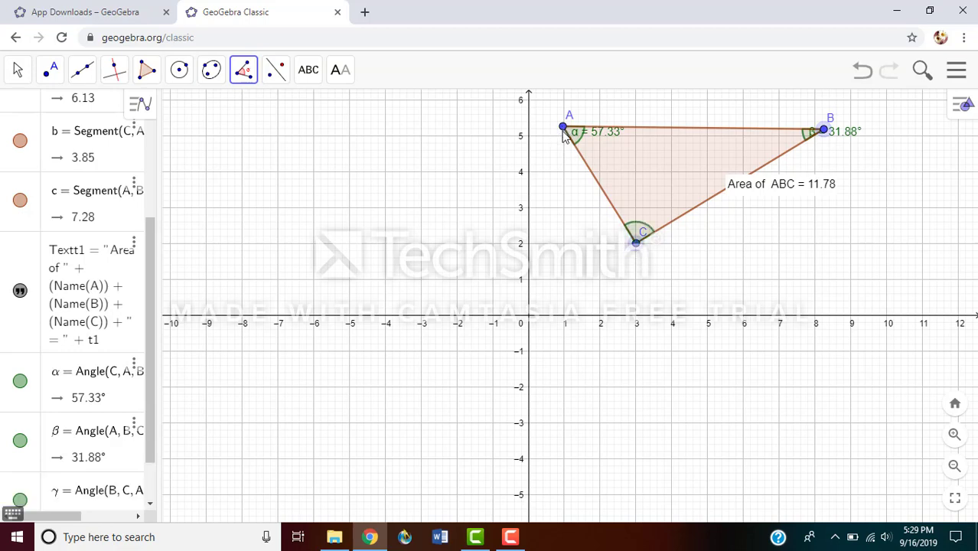
# - Move the angle labels outside the triangle, below vertex C and above side AB
pyautogui.click(18, 70)
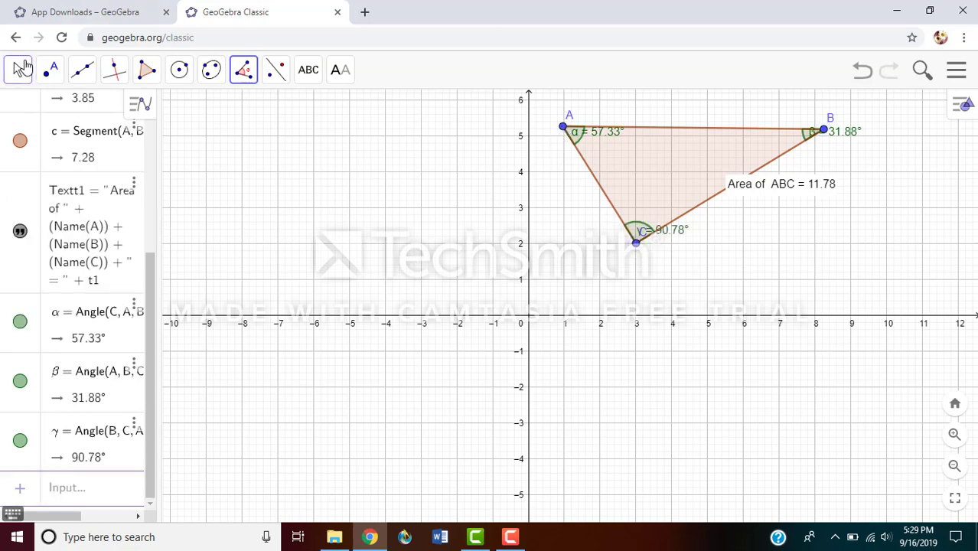
pyautogui.click(35, 111)
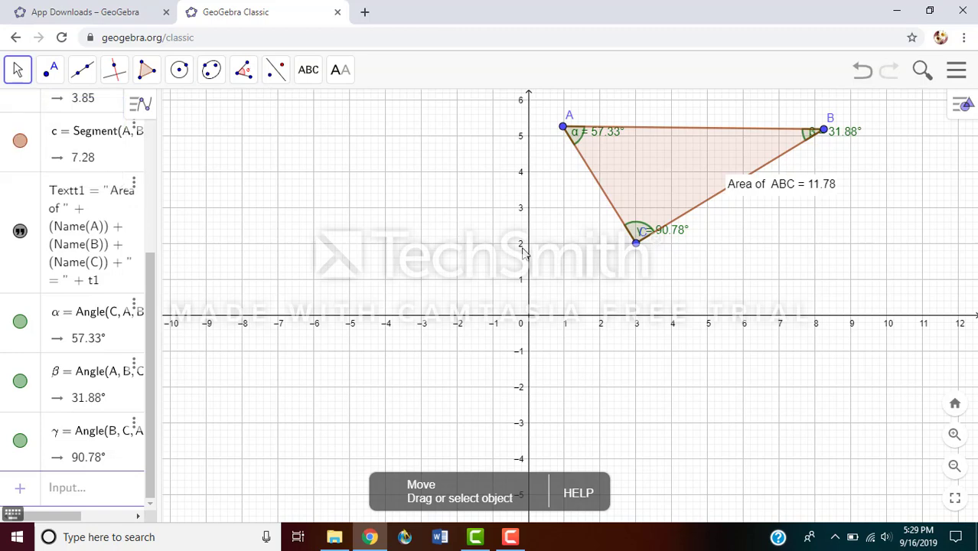
pyautogui.moveTo(674, 232); pyautogui.dragTo(639, 279)
pyautogui.moveTo(844, 138); pyautogui.dragTo(852, 115)
# - Reshape the triangle by moving vertex A to (-3, 5) and vertex C to about (-1.8, 1.7)
pyautogui.moveTo(580, 136); pyautogui.dragTo(426, 144)
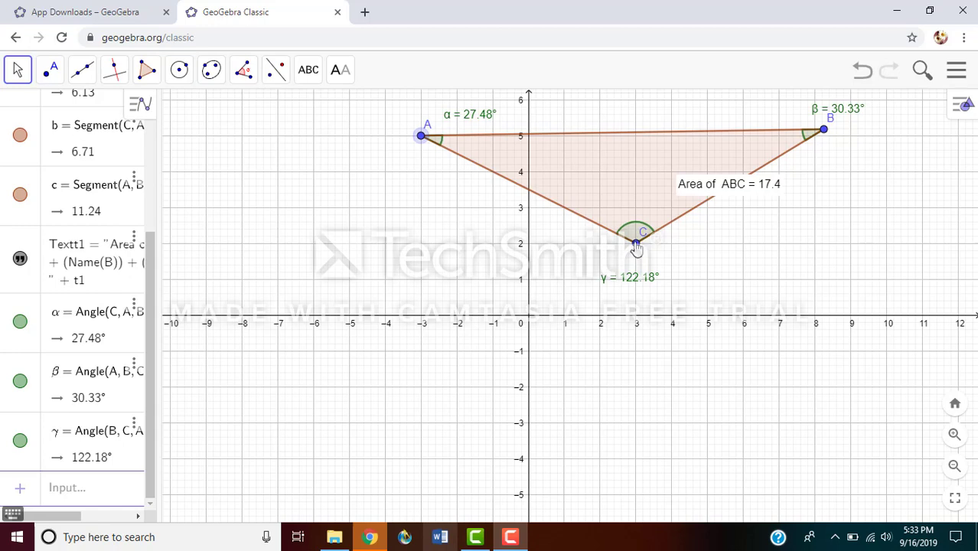
pyautogui.moveTo(631, 260); pyautogui.dragTo(465, 259)
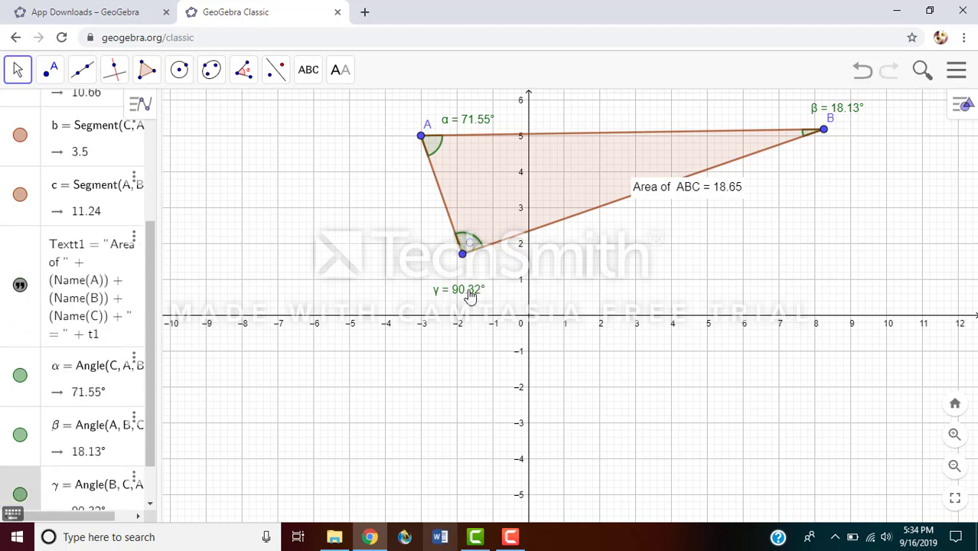
pyautogui.doubleClick(470, 294)
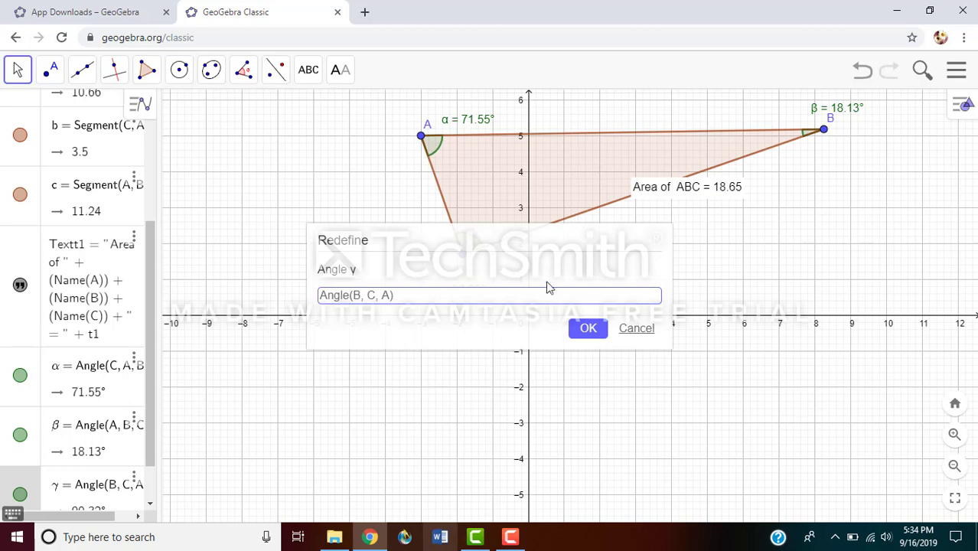
pyautogui.click(626, 330)
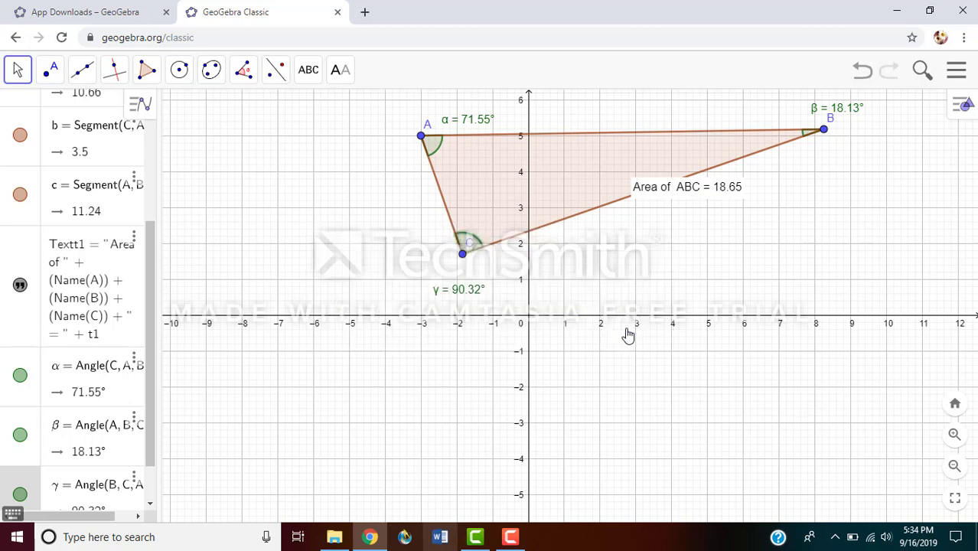
# - Review the definition of the triangle's area text and the available file options without changing anything
pyautogui.doubleClick(683, 195)
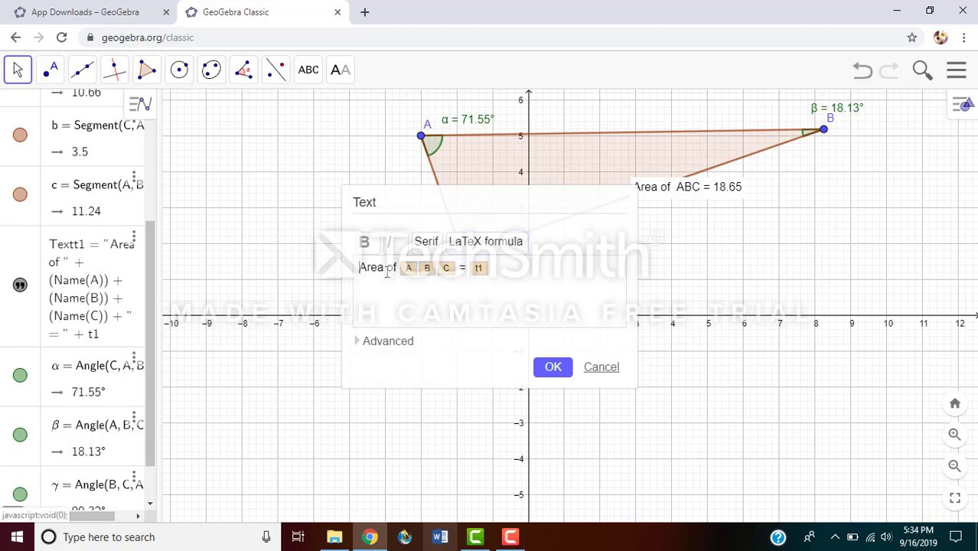
pyautogui.click(602, 368)
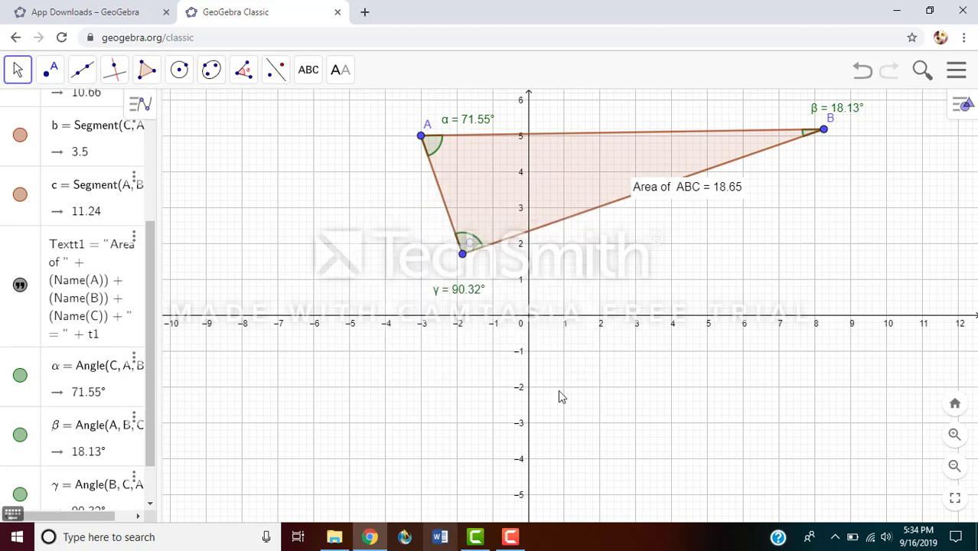
pyautogui.click(959, 74)
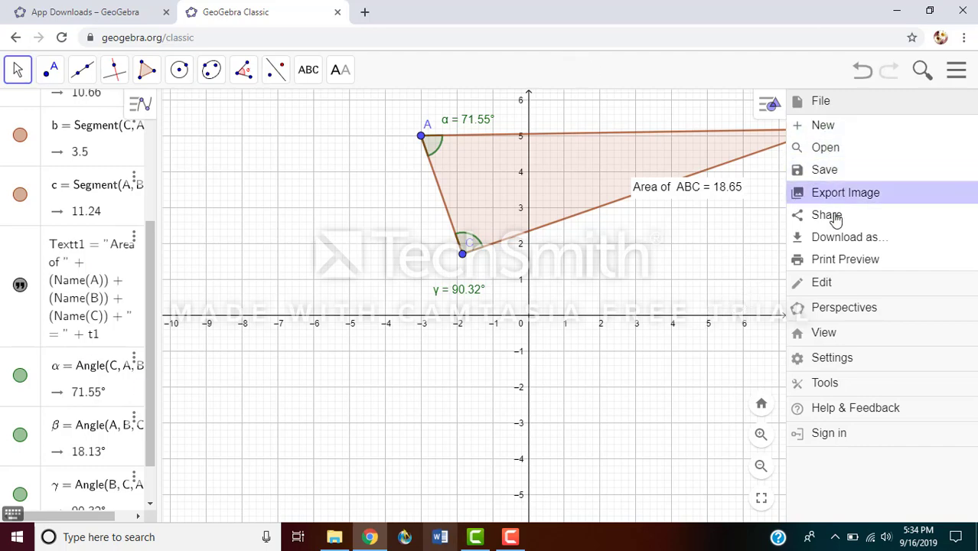
pyautogui.click(728, 232)
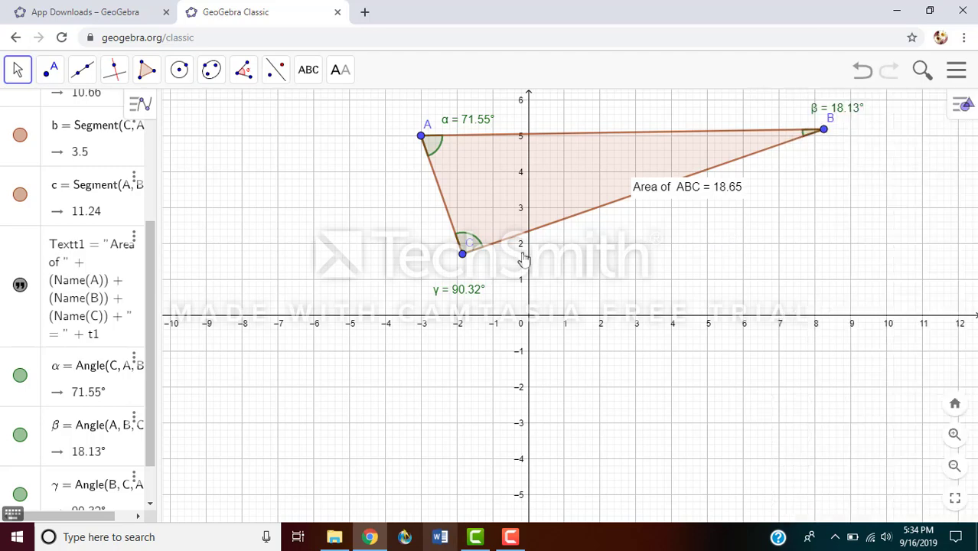
# - Add a CAS view and use it to evaluate 5+3 and define the function f(x) := 5x+2
pyautogui.click(960, 109)
pyautogui.click(928, 105)
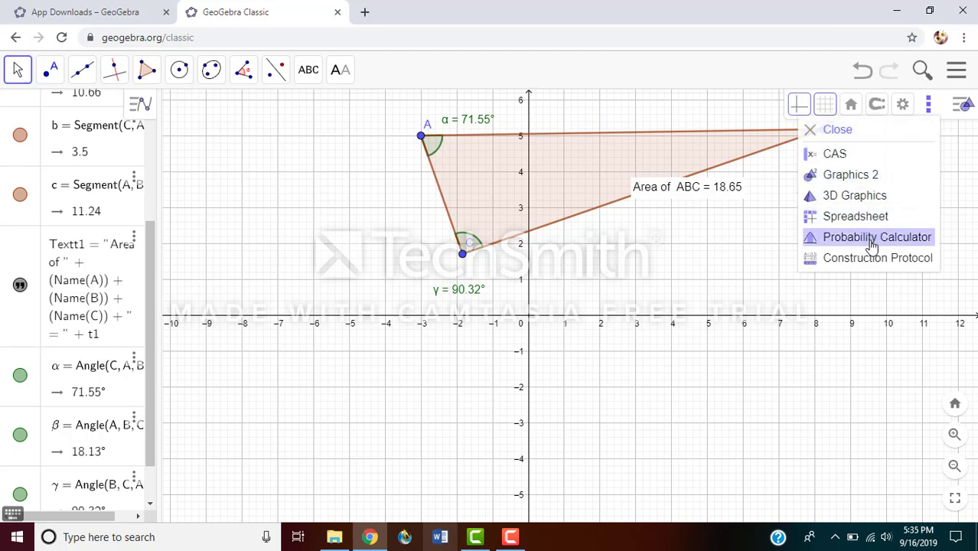
pyautogui.click(835, 155)
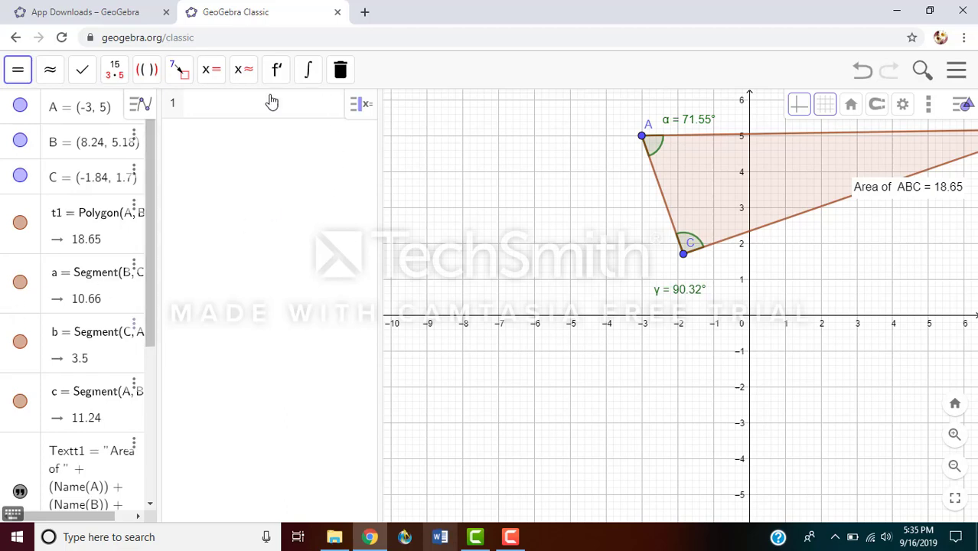
pyautogui.click(200, 143)
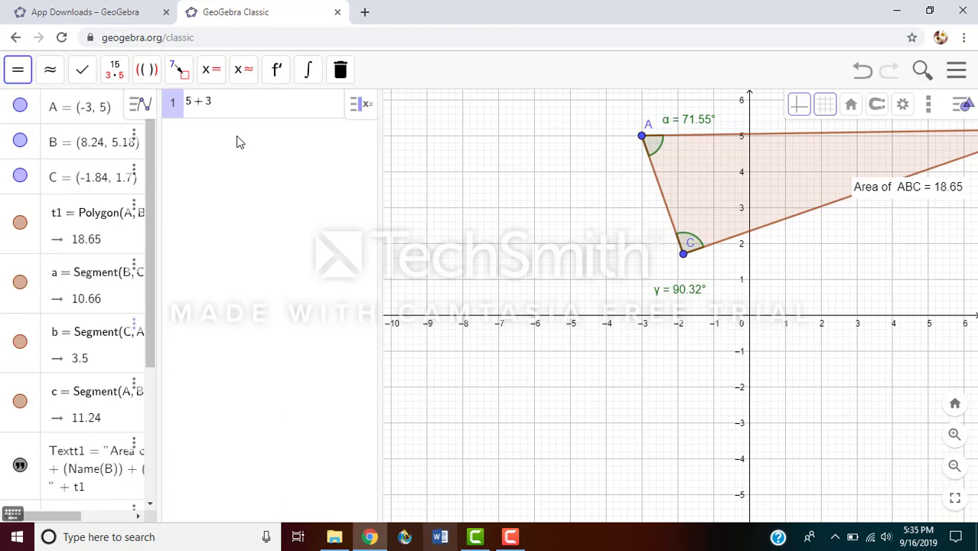
pyautogui.write('5+3')
pyautogui.press('Return')
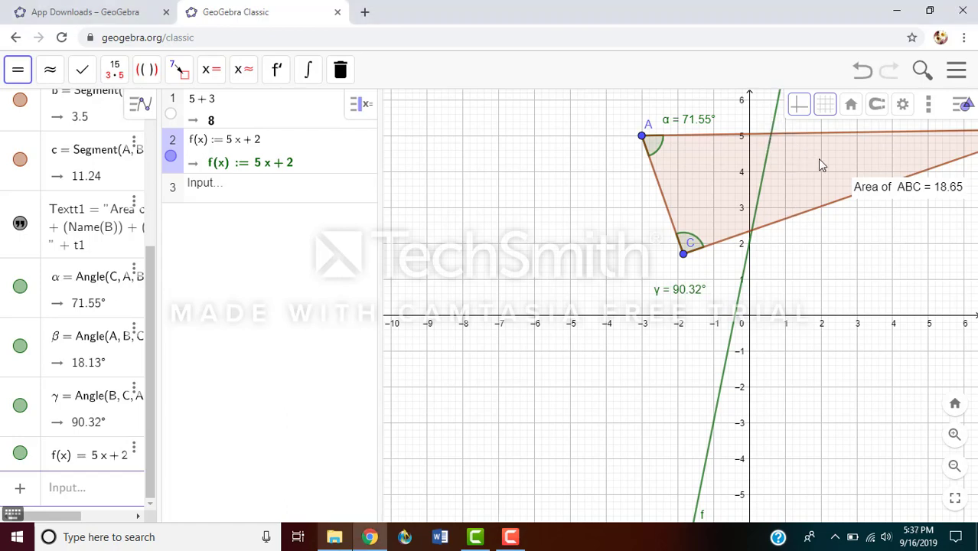
pyautogui.click(769, 157)
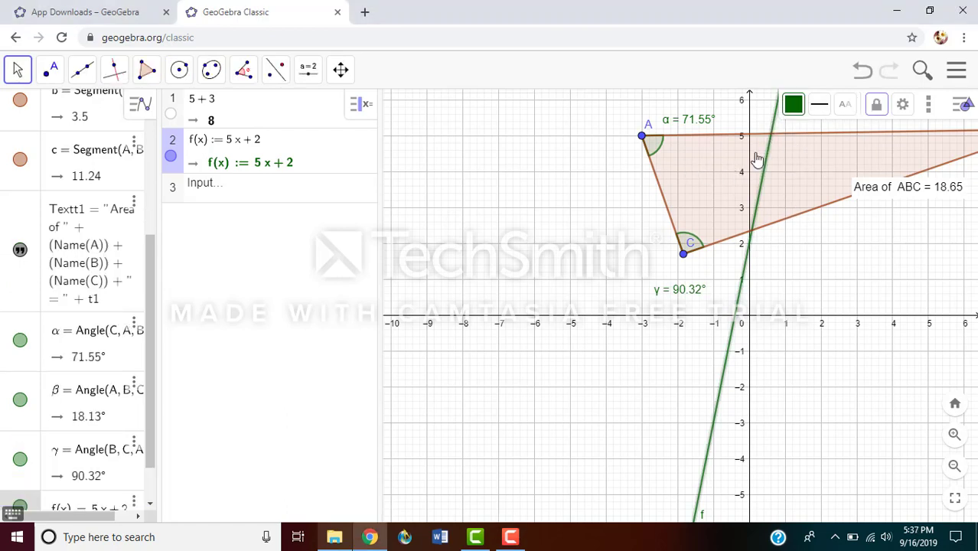
pyautogui.click(454, 187)
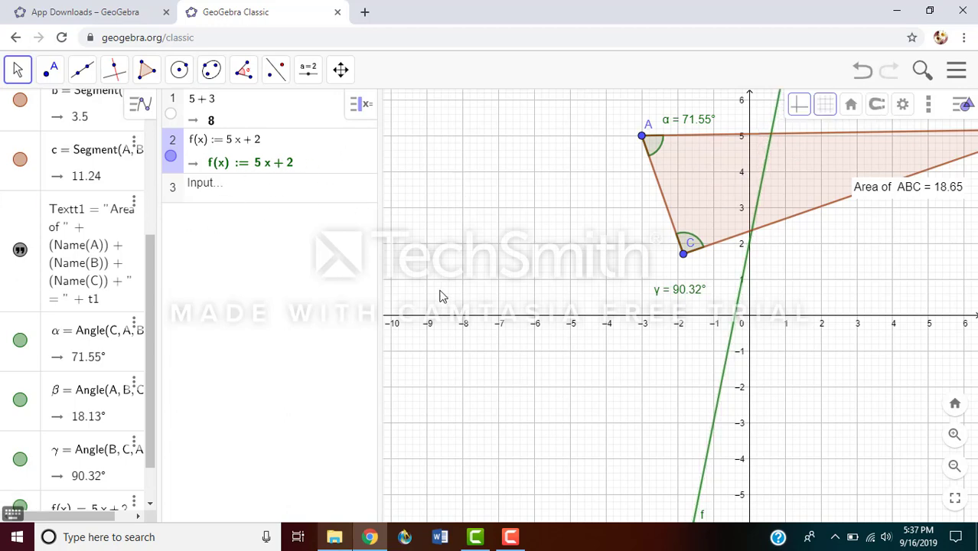
# - Add a 3D Graphics view and a Spreadsheet view beside the existing views
pyautogui.click(926, 105)
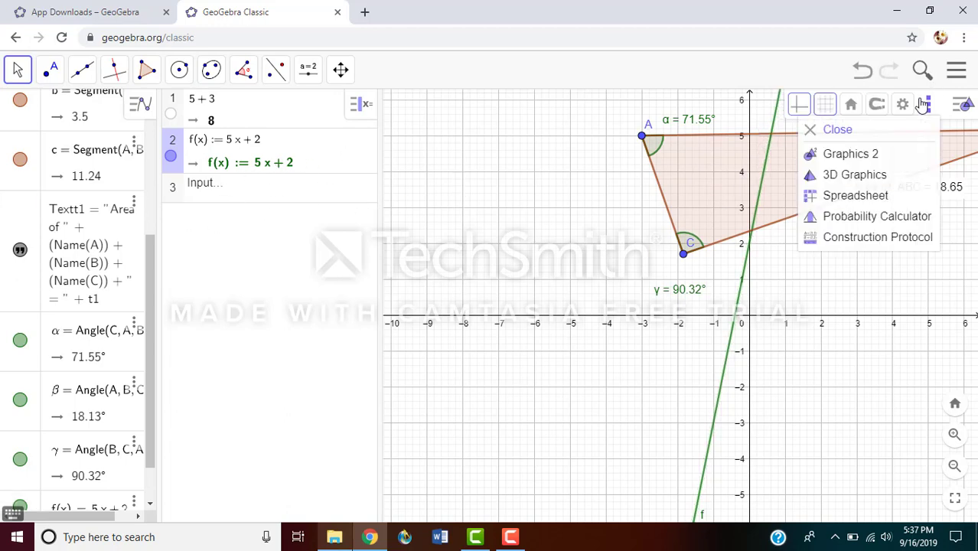
pyautogui.click(855, 180)
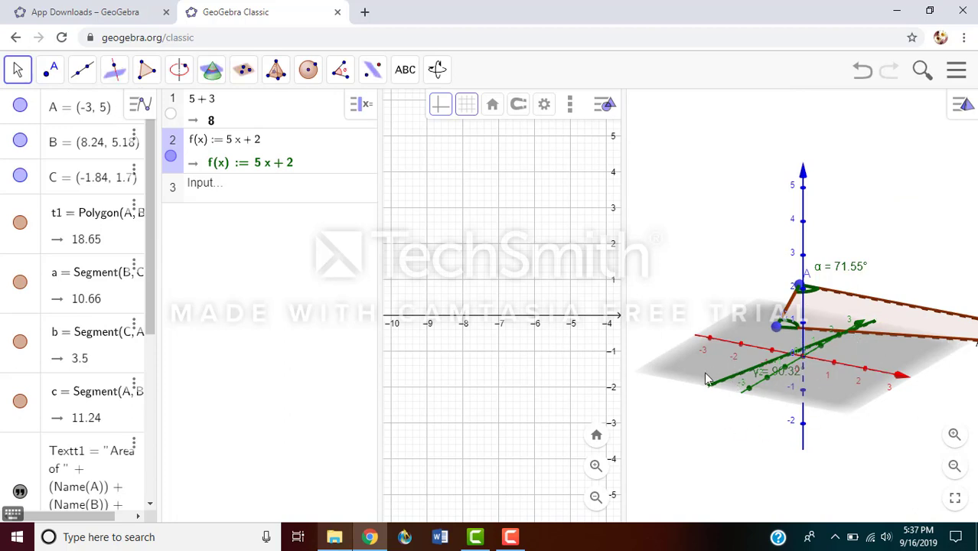
pyautogui.click(955, 106)
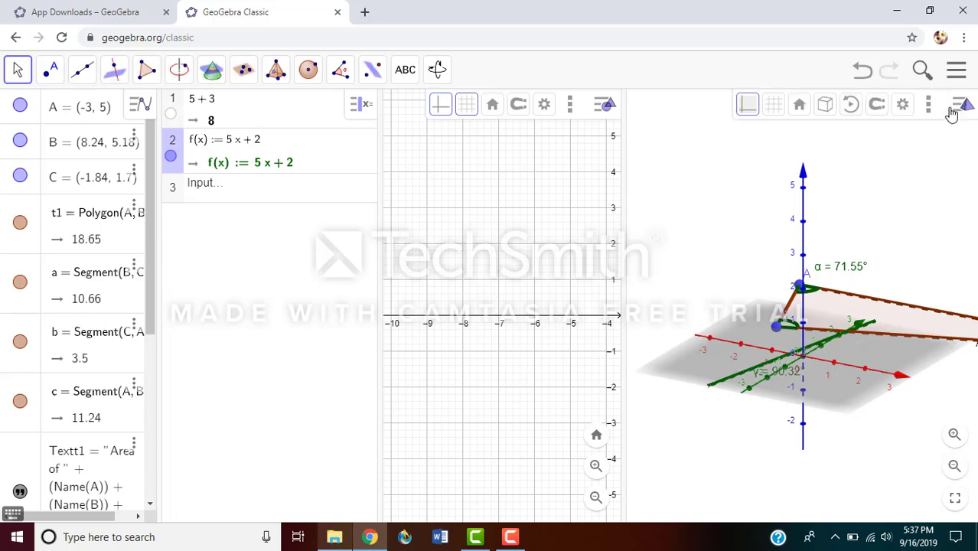
pyautogui.click(929, 104)
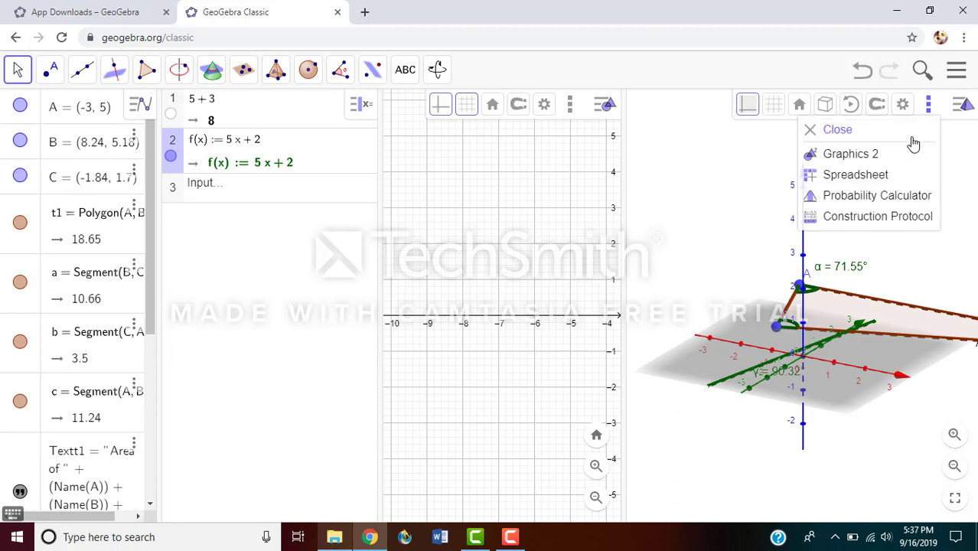
pyautogui.click(858, 184)
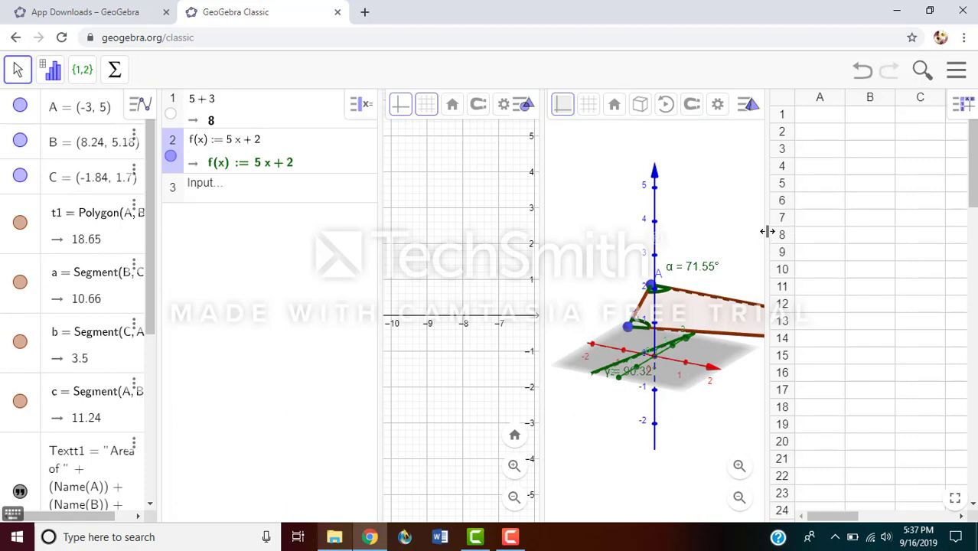
# - Resize the views by narrowing the CAS and 3D Graphics views and widening the spreadsheet to show columns A to H
pyautogui.moveTo(768, 231); pyautogui.dragTo(528, 249)
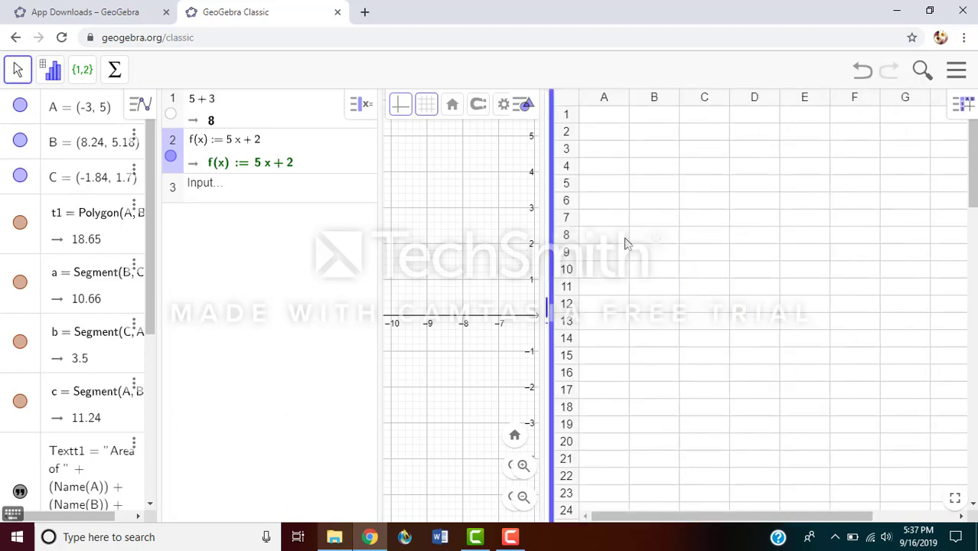
pyautogui.moveTo(625, 242); pyautogui.dragTo(837, 245)
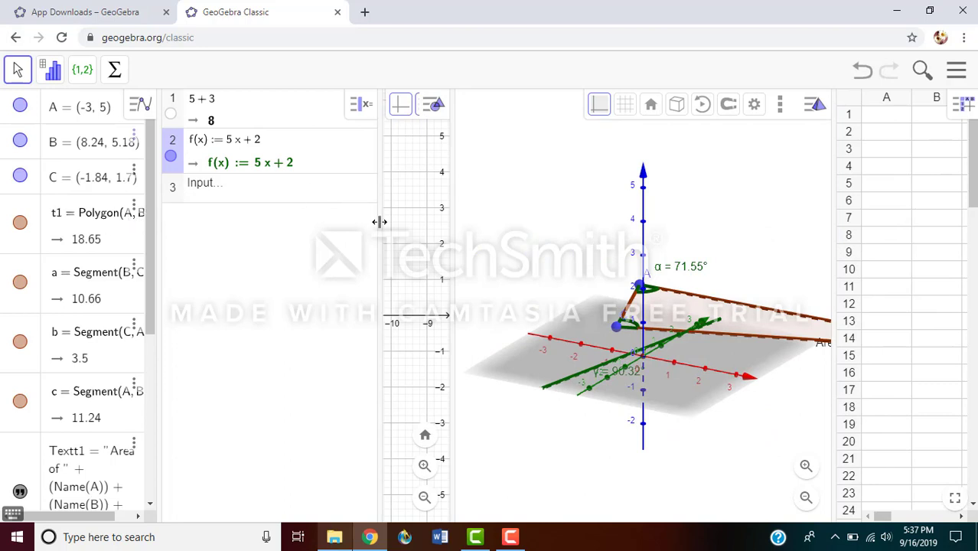
pyautogui.moveTo(380, 222); pyautogui.dragTo(330, 220)
pyautogui.moveTo(315, 218); pyautogui.dragTo(297, 220)
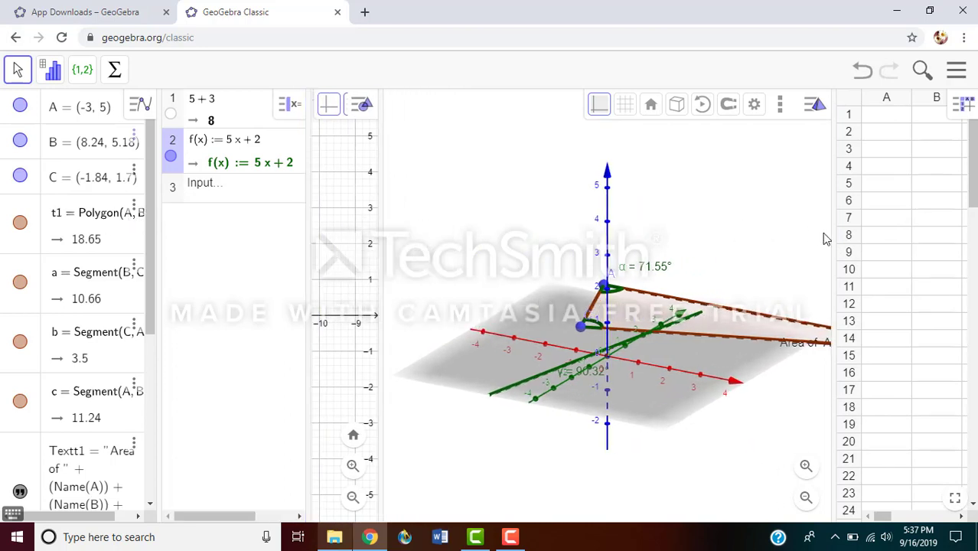
pyautogui.moveTo(834, 280); pyautogui.dragTo(542, 331)
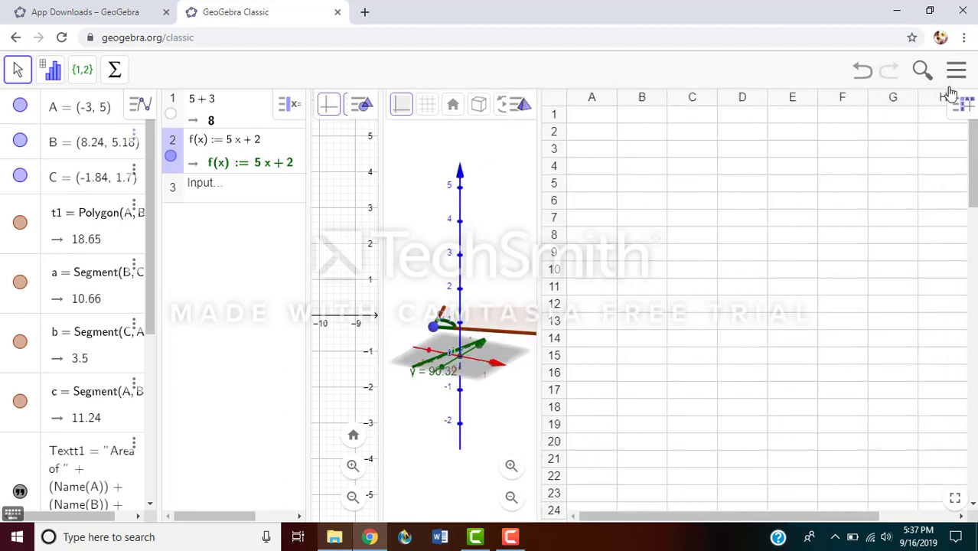
# - Add the Probability Calculator view from the spreadsheet's view options and widen it
pyautogui.click(964, 109)
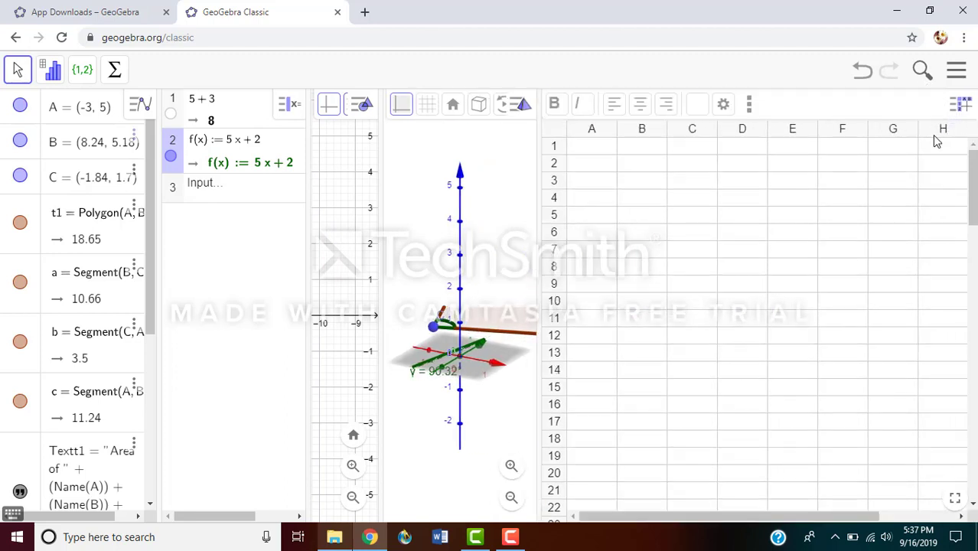
pyautogui.click(963, 108)
pyautogui.click(963, 108)
pyautogui.click(748, 104)
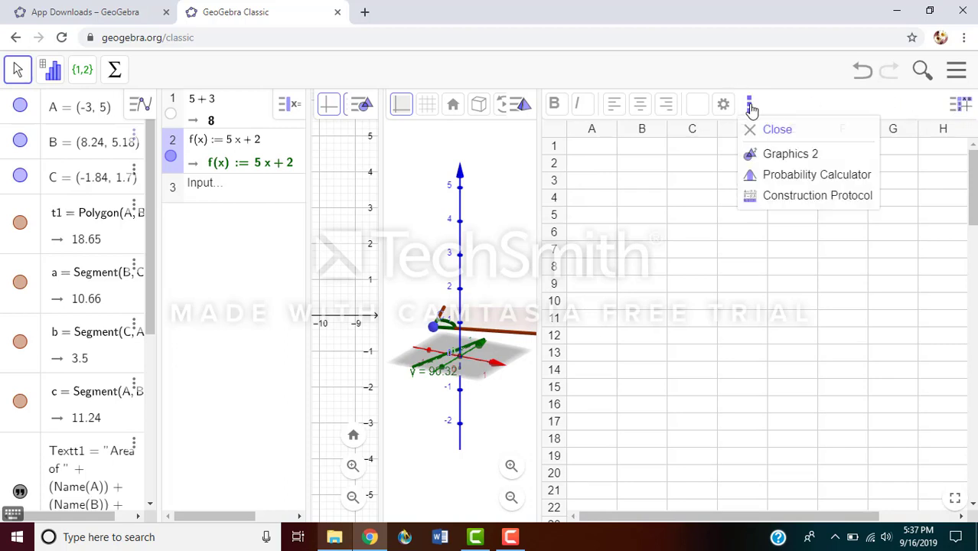
pyautogui.click(832, 170)
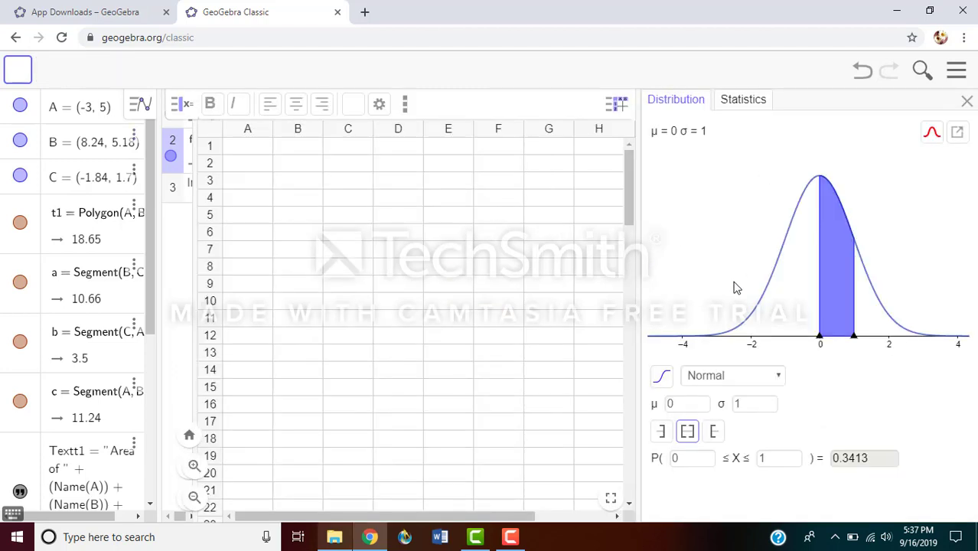
pyautogui.click(637, 311)
pyautogui.moveTo(566, 320); pyautogui.dragTo(513, 323)
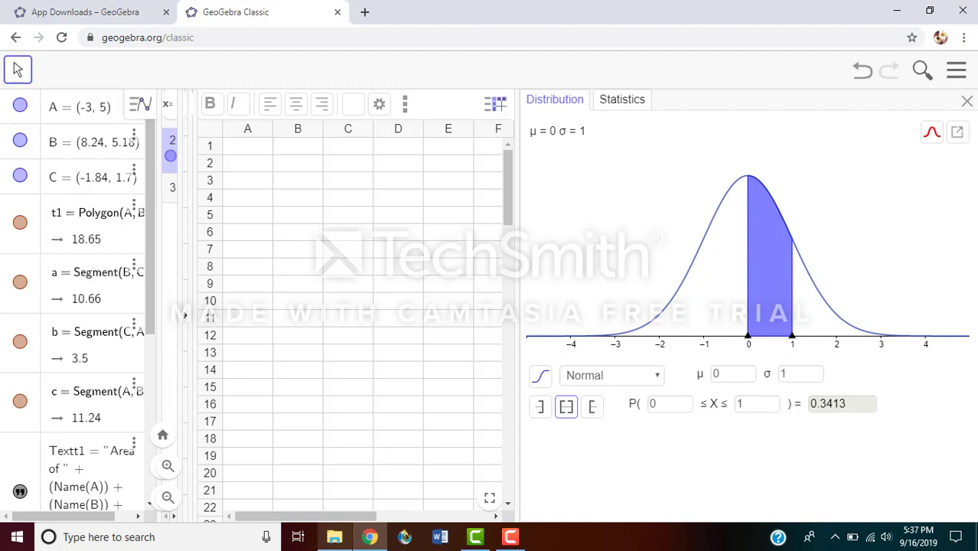
# - View the distribution plot's export options and the Statistics page, and close the Probability Calculator
pyautogui.click(957, 133)
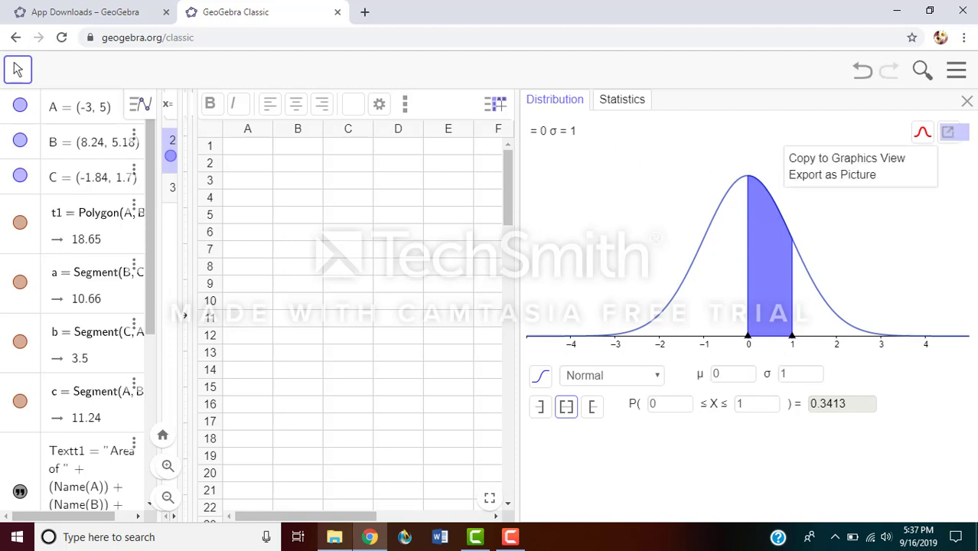
pyautogui.click(624, 100)
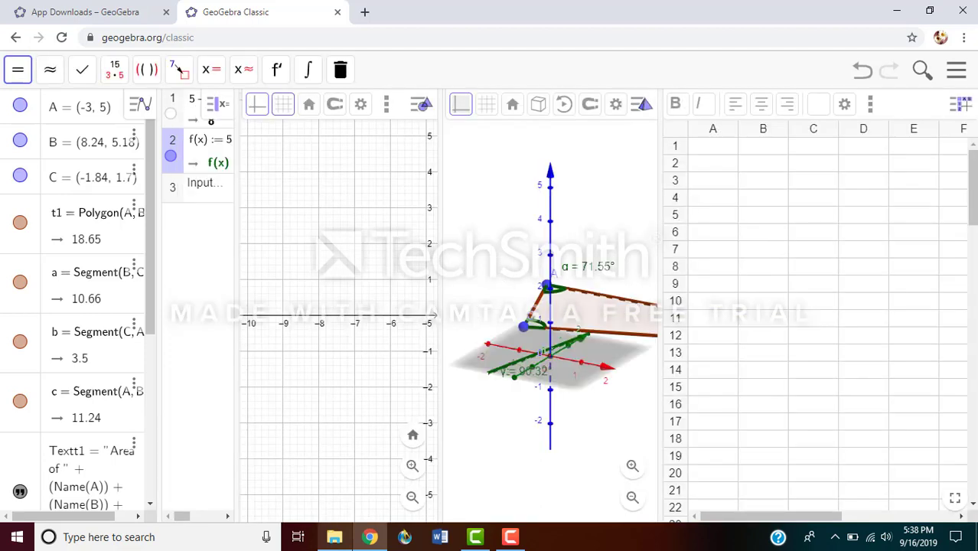
pyautogui.click(871, 107)
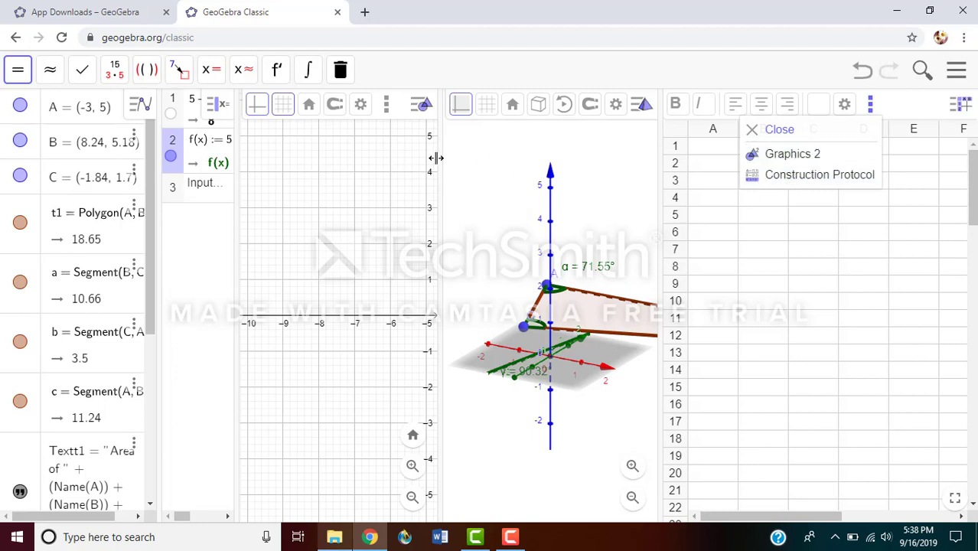
pyautogui.click(663, 267)
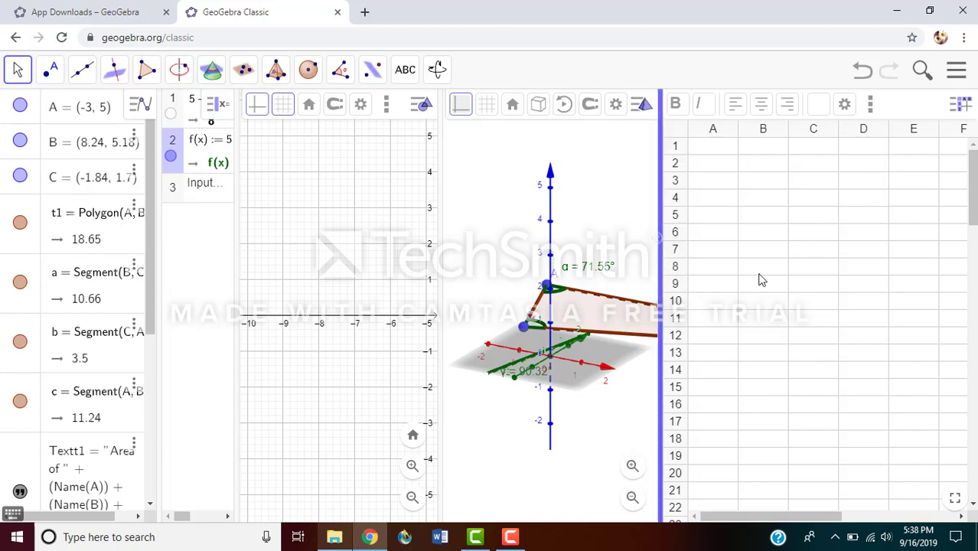
# - Switch to the GeoGebra website's browser tab and open Classroom Resources from its home page
pyautogui.click(105, 19)
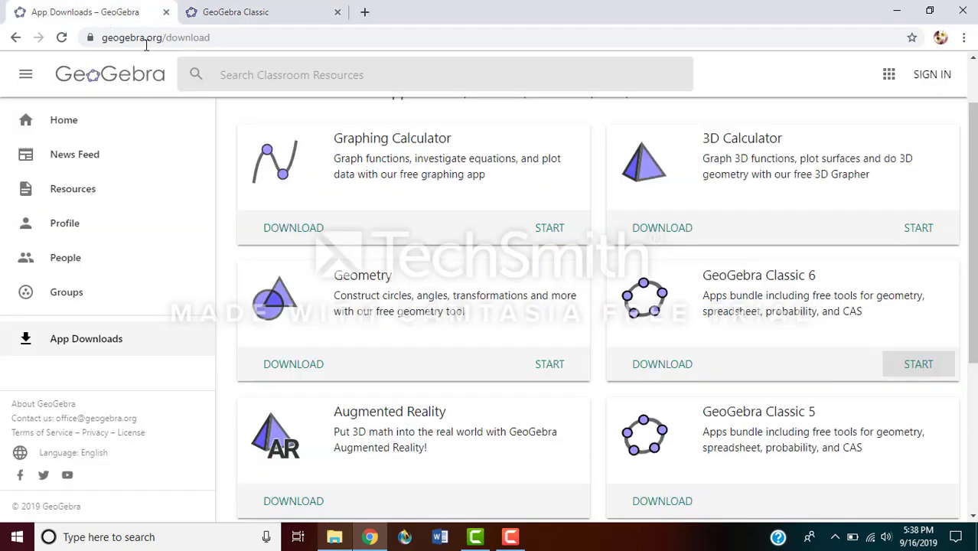
pyautogui.click(73, 123)
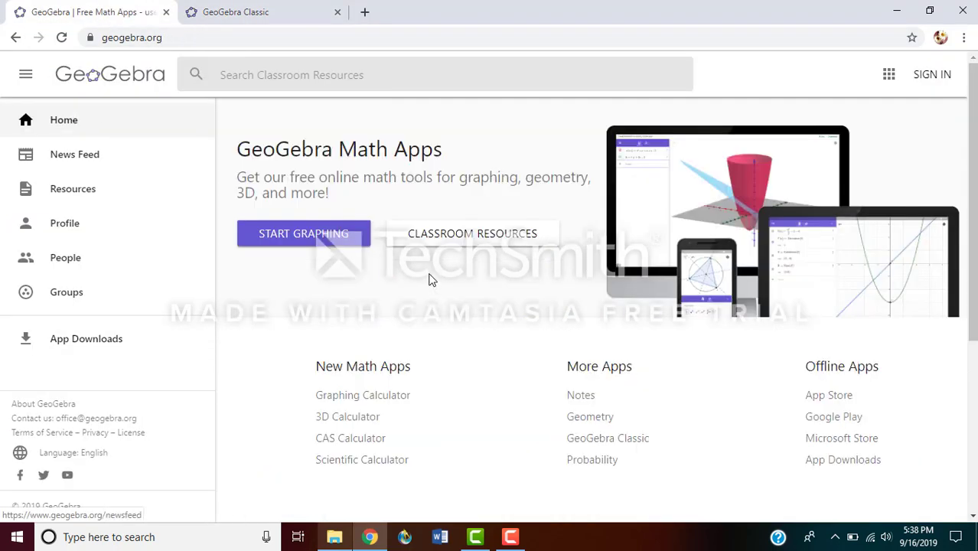
pyautogui.click(447, 233)
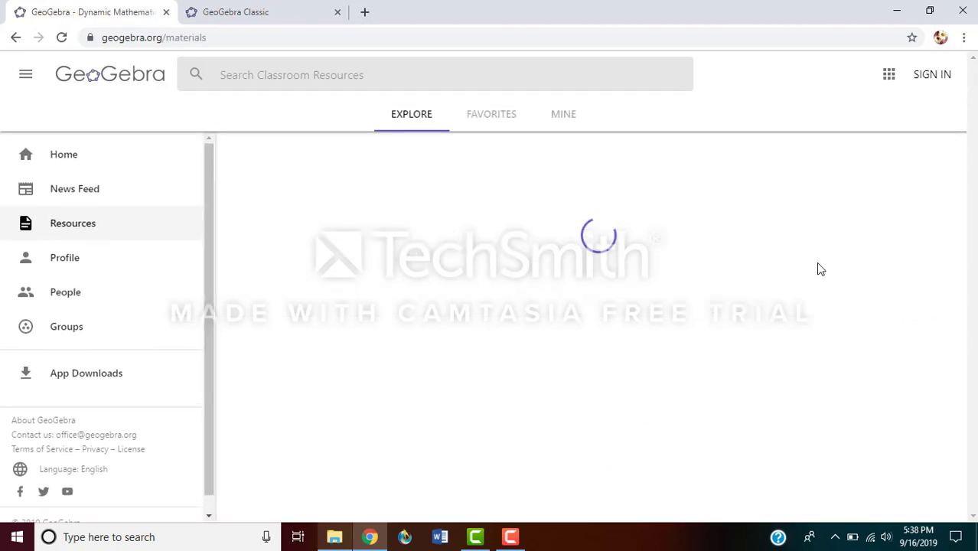
# - Browse the classroom activities by category and open the Functions topic and its Linear subtopic
pyautogui.scroll(-5, 823, 266)
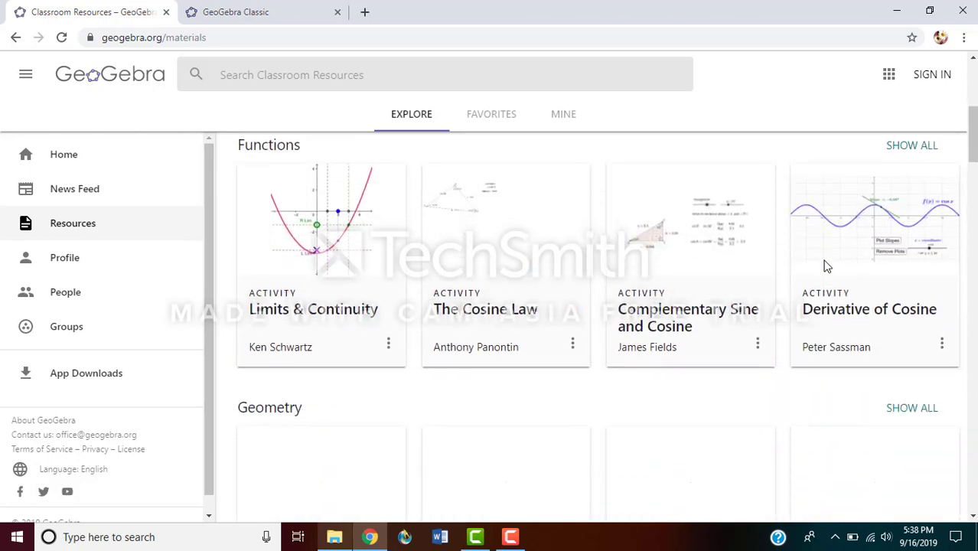
pyautogui.scroll(-1, 825, 266)
pyautogui.scroll(1, 824, 267)
pyautogui.scroll(-3, 814, 316)
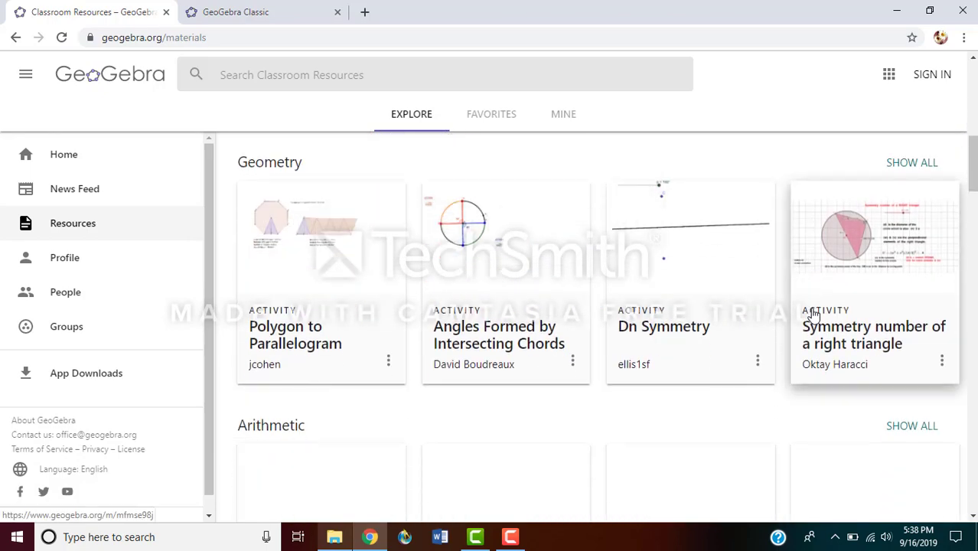
pyautogui.scroll(-2, 815, 315)
pyautogui.scroll(8, 810, 312)
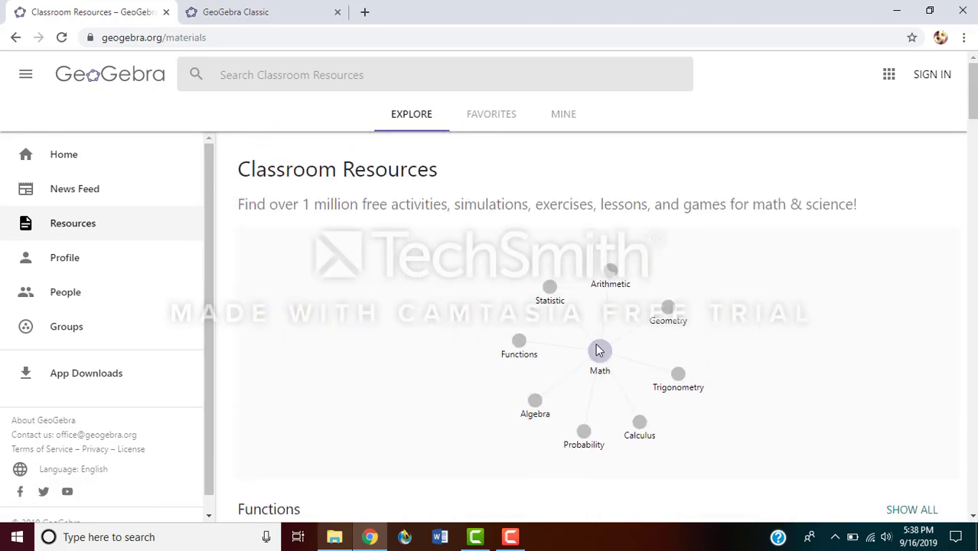
pyautogui.click(522, 343)
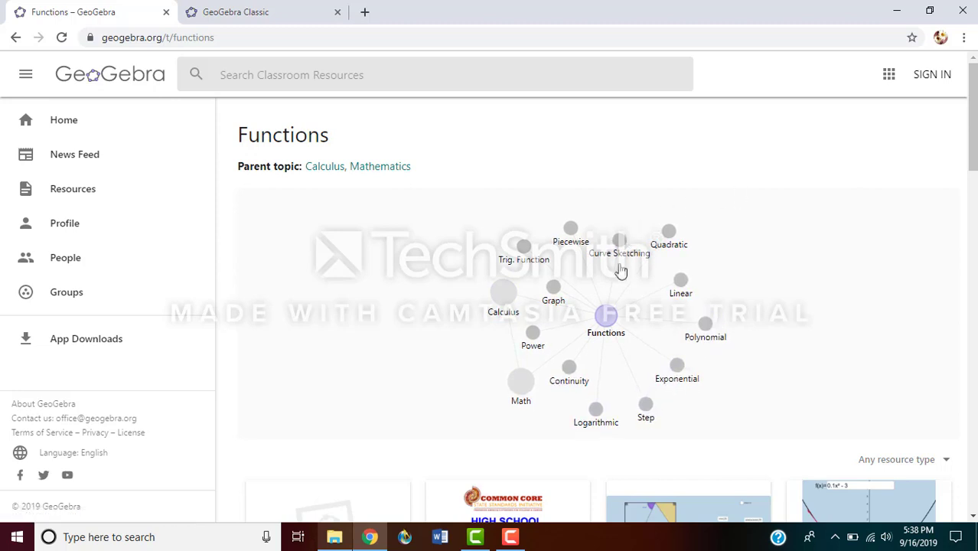
pyautogui.click(678, 280)
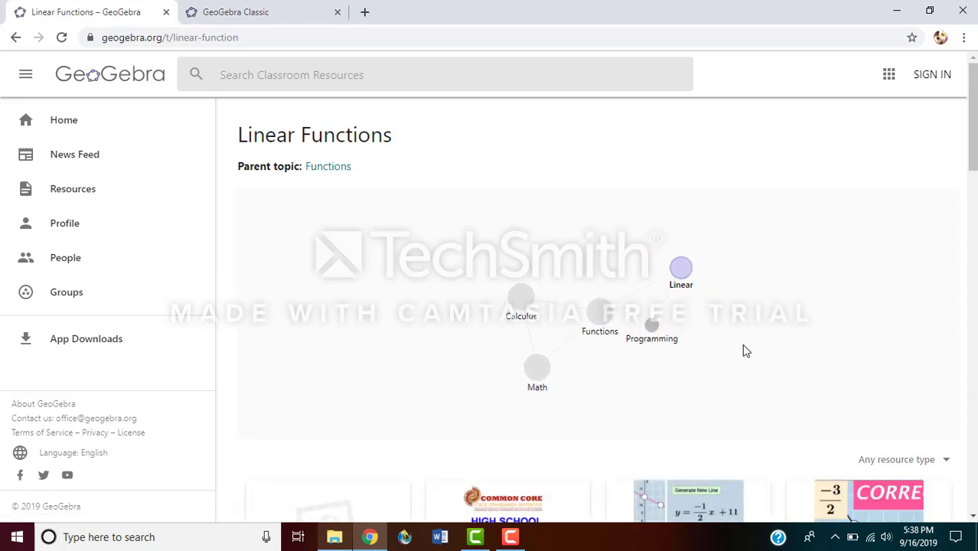
# - Look through the activities and books listed on the Linear Functions topic page
pyautogui.scroll(-5, 723, 389)
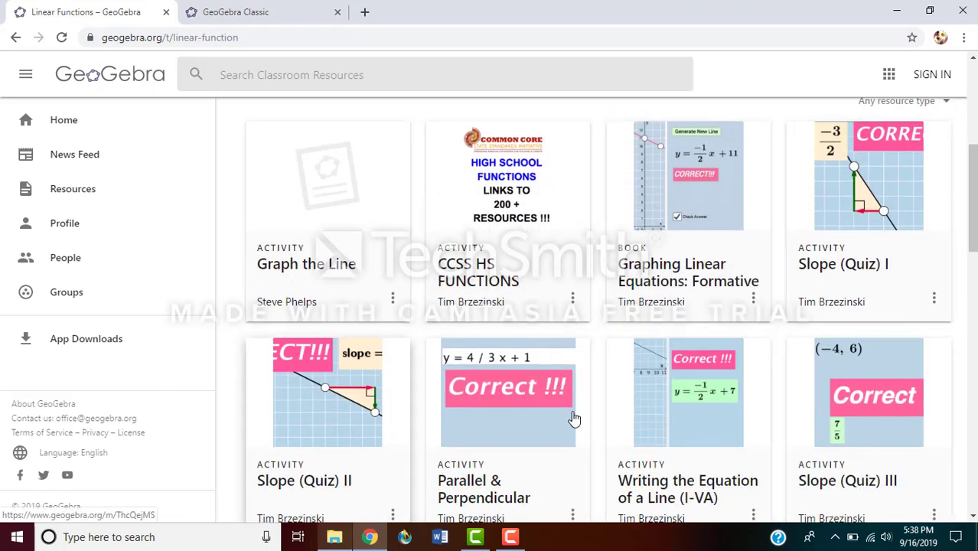
pyautogui.scroll(-3, 603, 414)
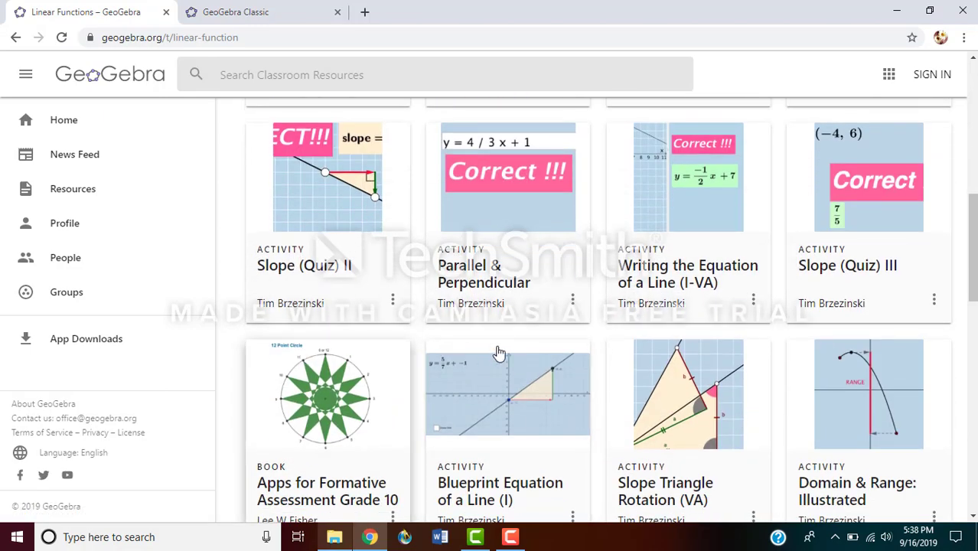
pyautogui.scroll(8, 680, 352)
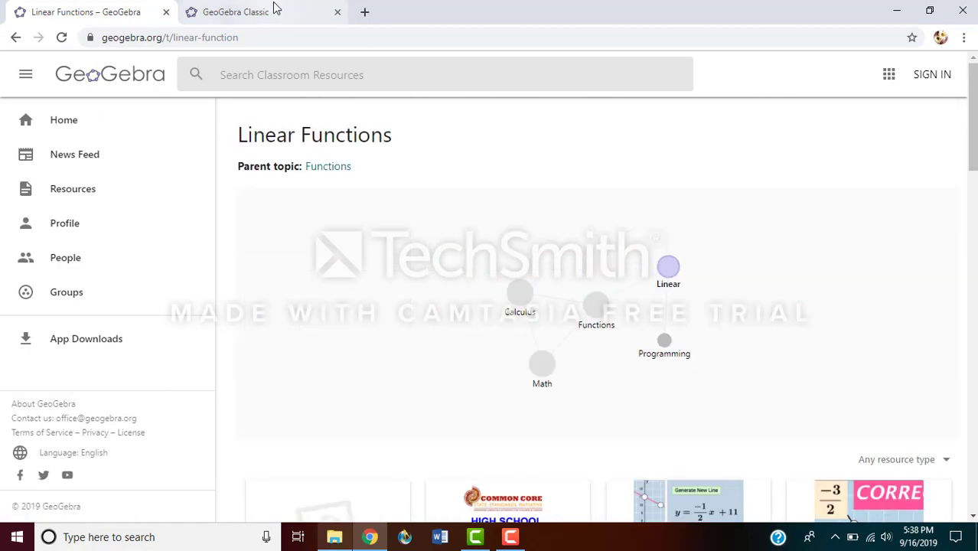
# - Switch back to the GeoGebra Classic browser tab and widen the 2D Graphics view and the CAS view
pyautogui.click(277, 9)
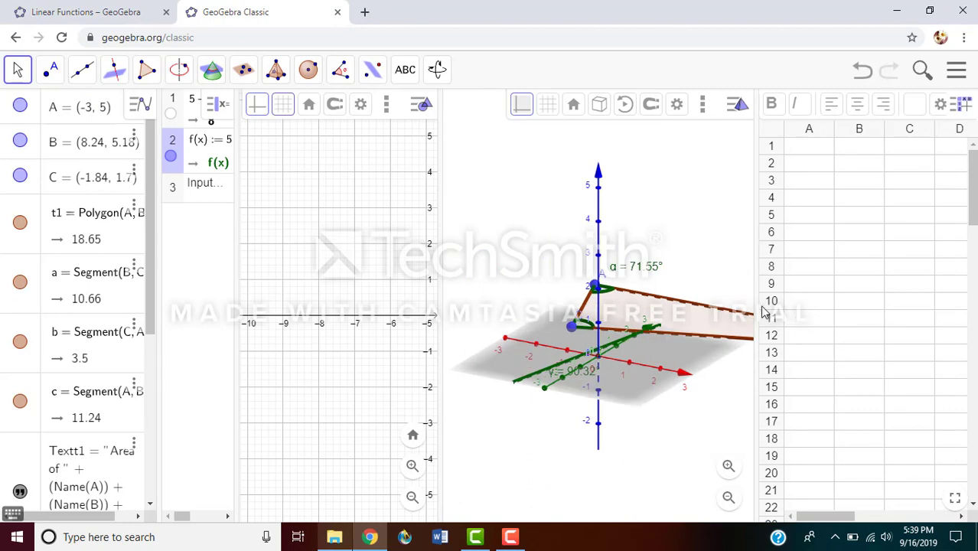
pyautogui.moveTo(441, 288); pyautogui.dragTo(493, 280)
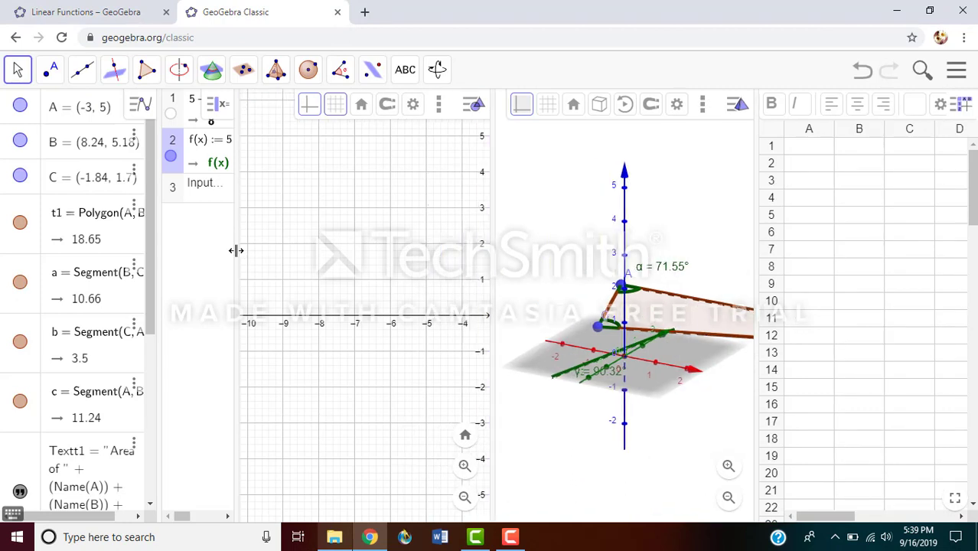
pyautogui.moveTo(238, 249); pyautogui.dragTo(406, 246)
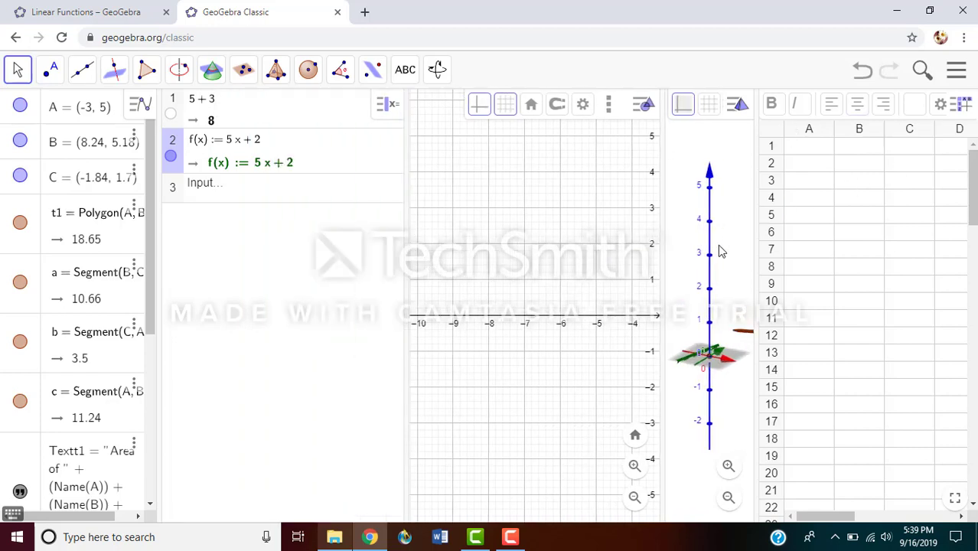